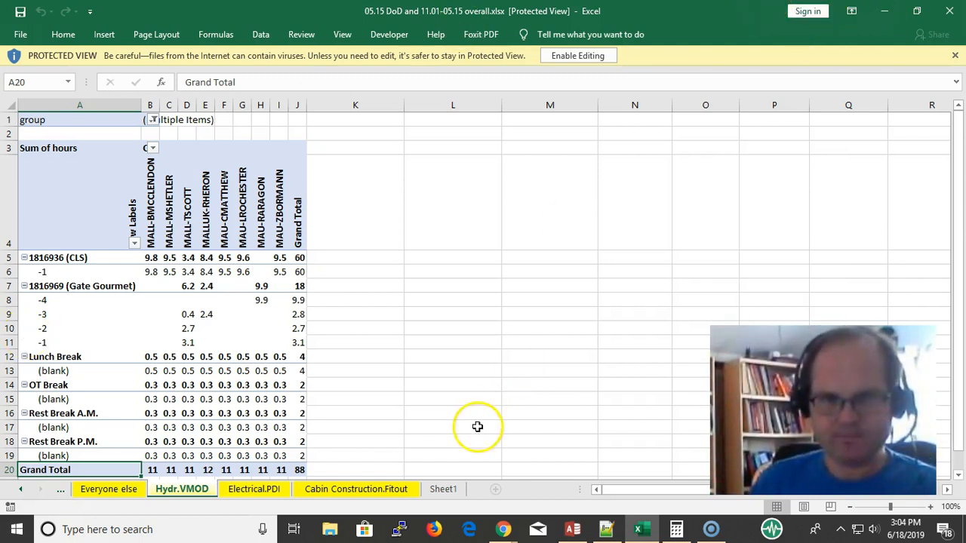
# Enable editing for the protected workbook containing the Hydr.VMOD pivot table
pyautogui.click(470, 385)
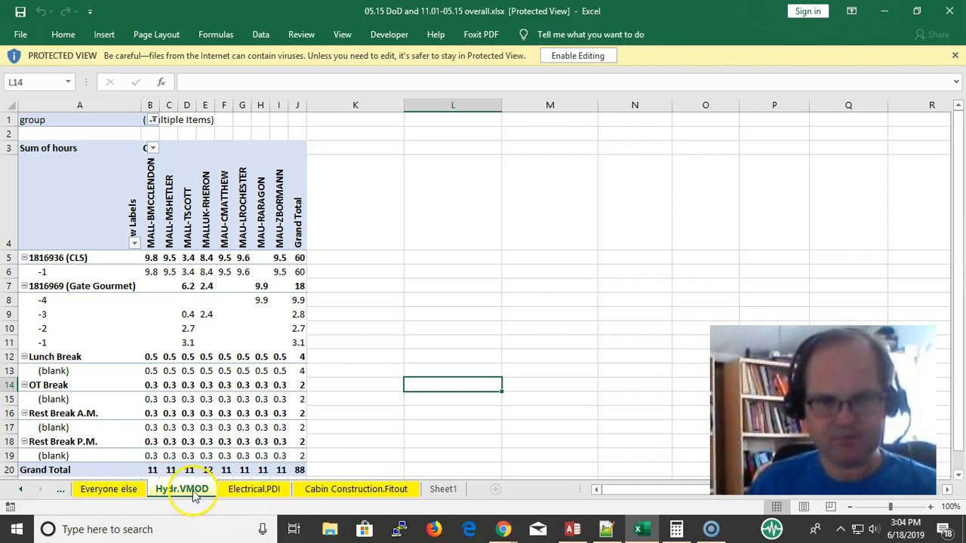
pyautogui.click(226, 328)
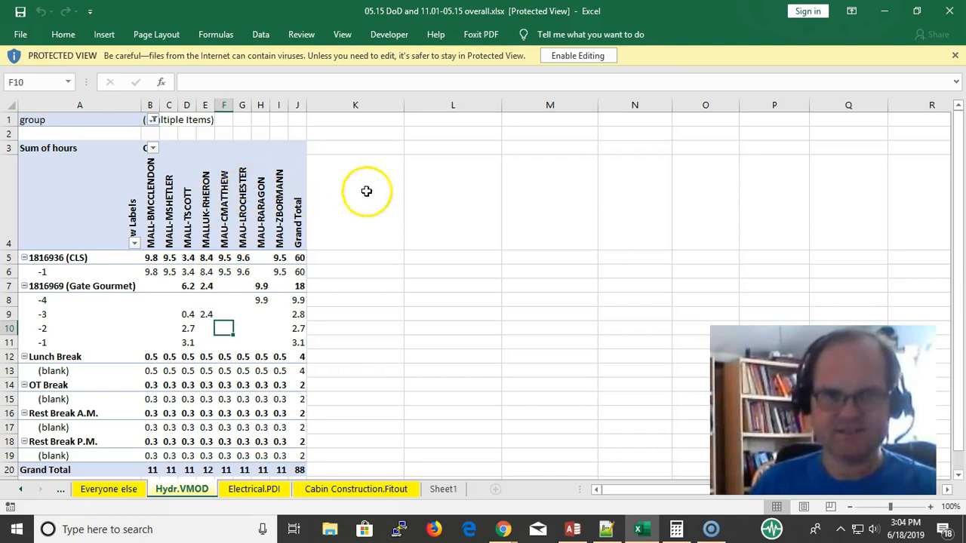
pyautogui.click(98, 220)
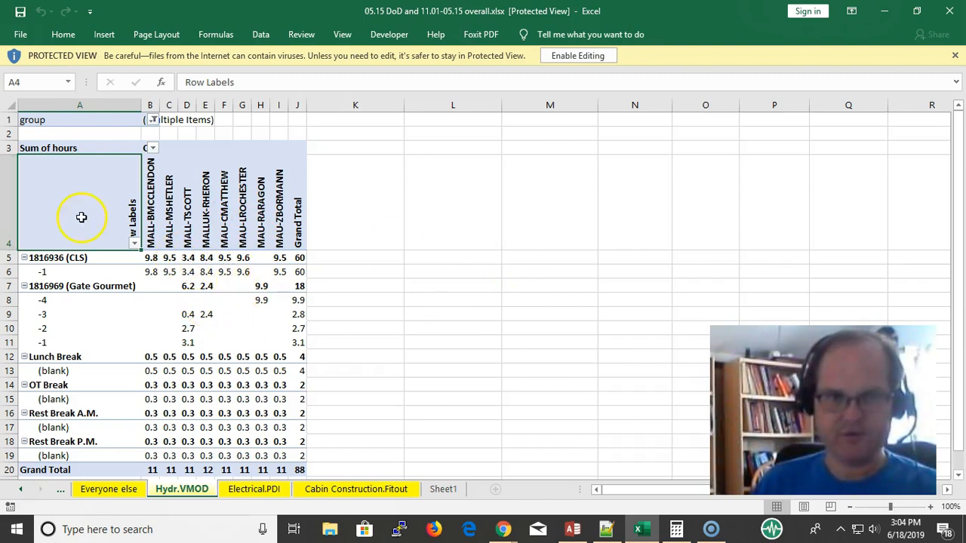
pyautogui.click(220, 188)
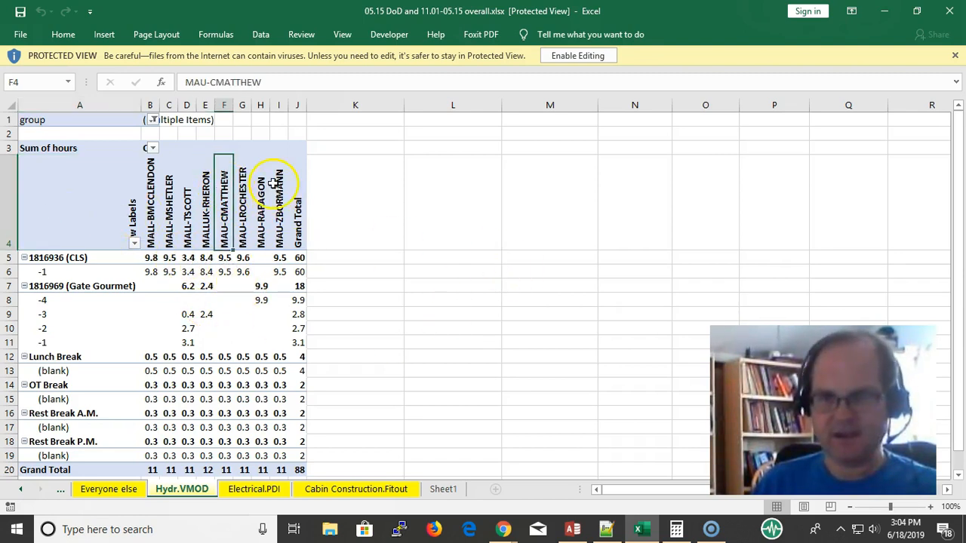
pyautogui.click(559, 57)
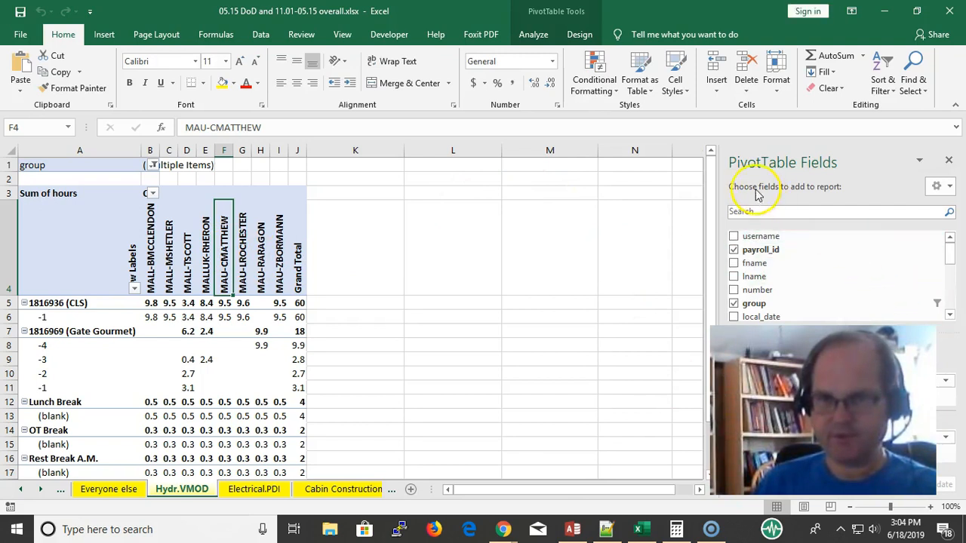
# Inspect the Hydr.VMOD pivot table's payroll ID column headings, job code rows and hours values
pyautogui.click(166, 302)
pyautogui.click(173, 259)
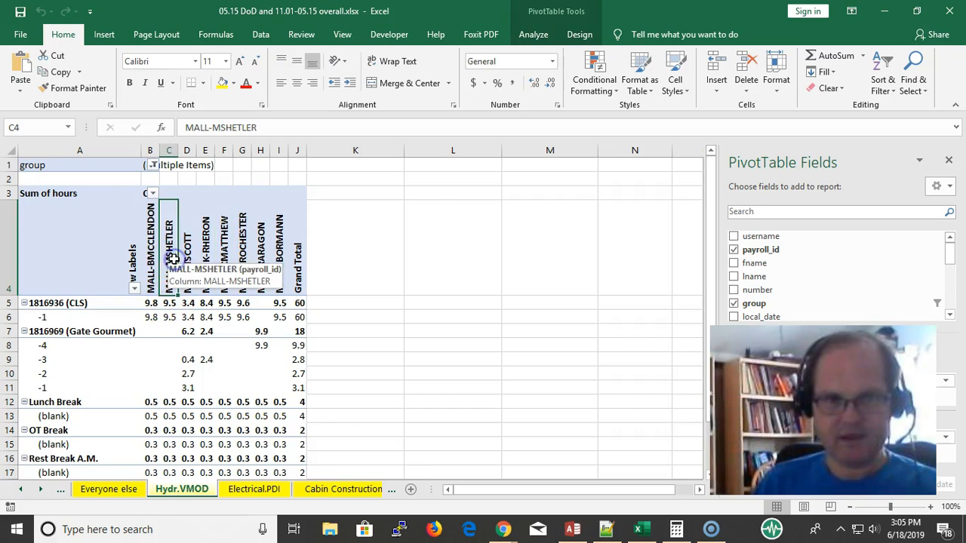
pyautogui.click(64, 329)
pyautogui.click(90, 360)
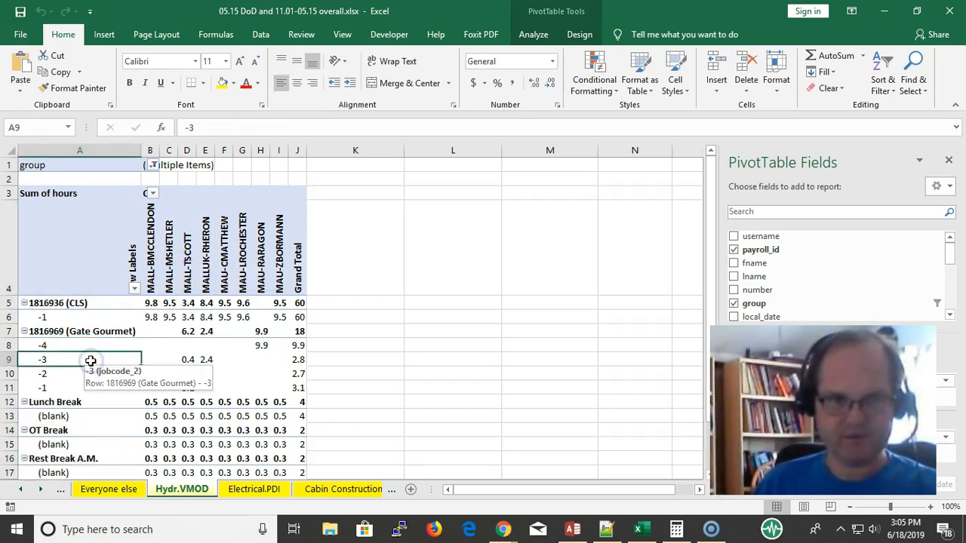
pyautogui.click(245, 317)
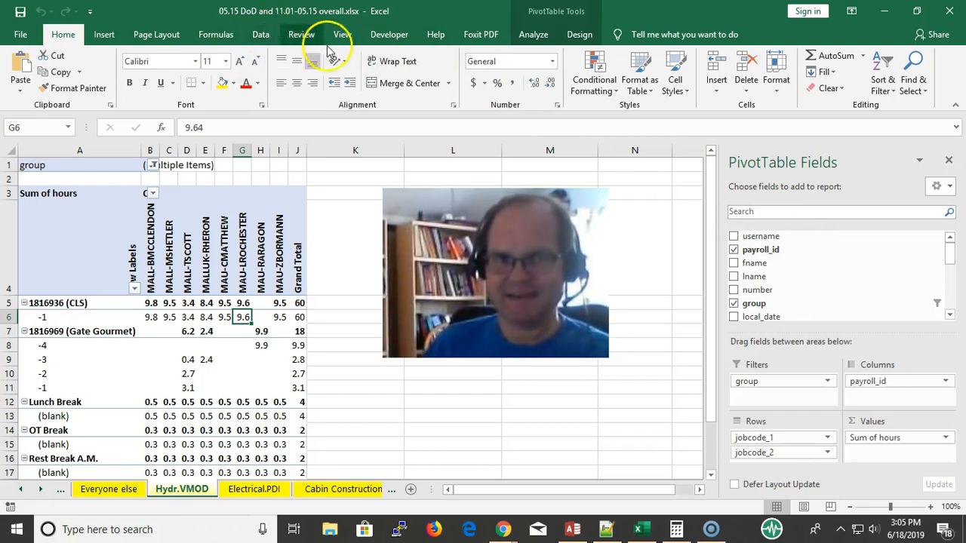
pyautogui.click(220, 262)
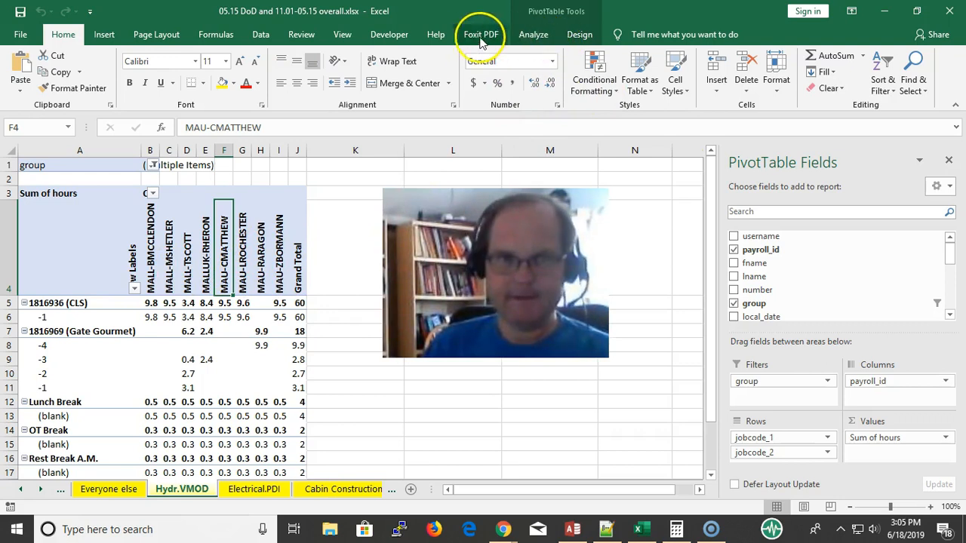
# Check the source range of the Hydr.VMOD pivot table in Change PivotTable Data Source and cancel without changing it
pyautogui.click(532, 35)
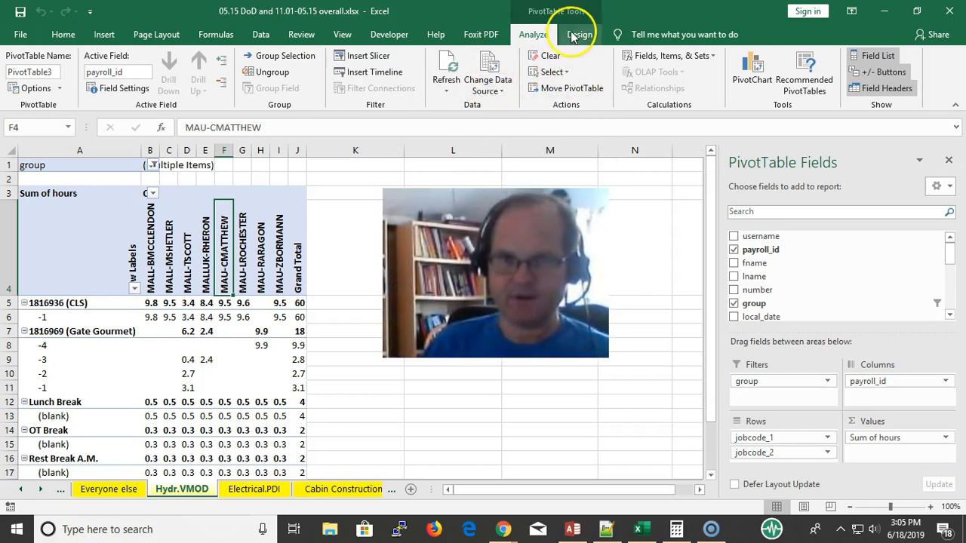
pyautogui.click(495, 81)
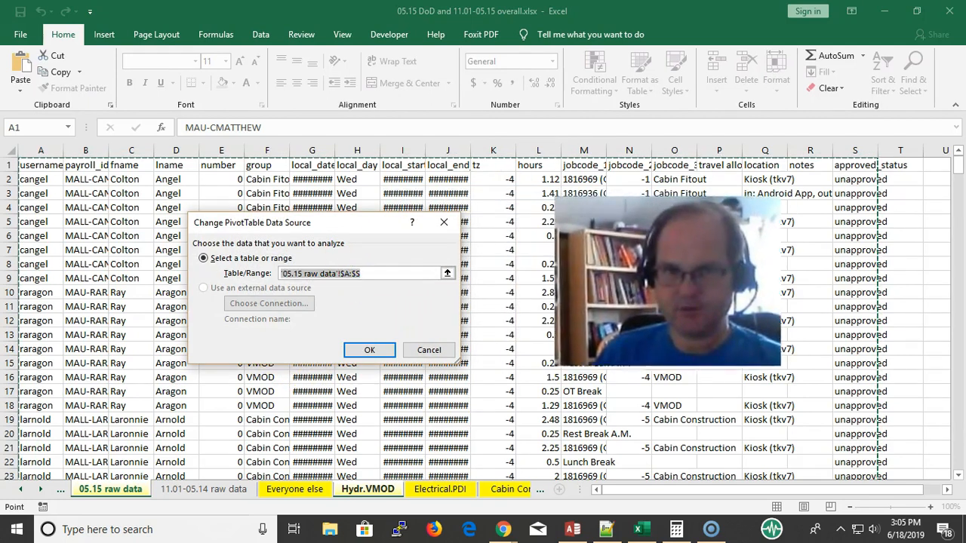
pyautogui.click(385, 272)
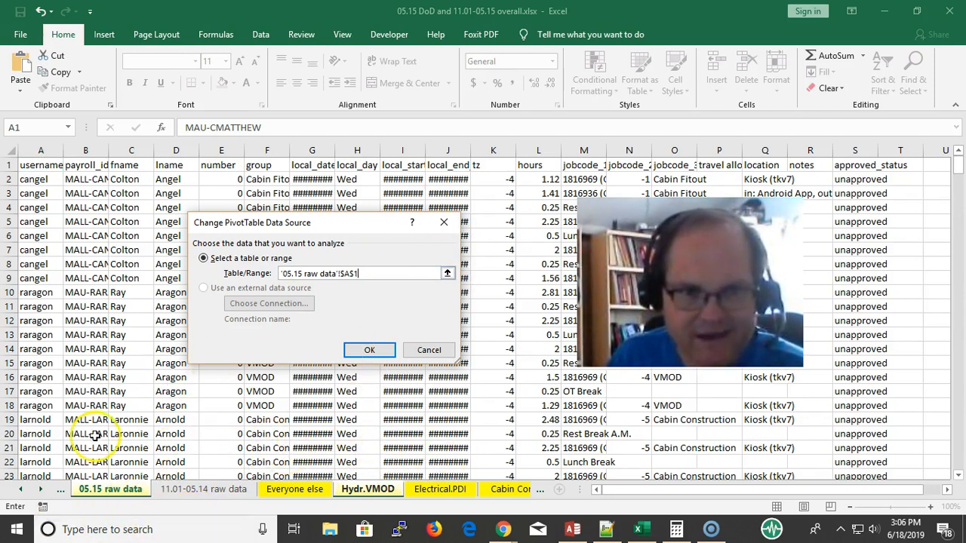
pyautogui.press('BackSpace')
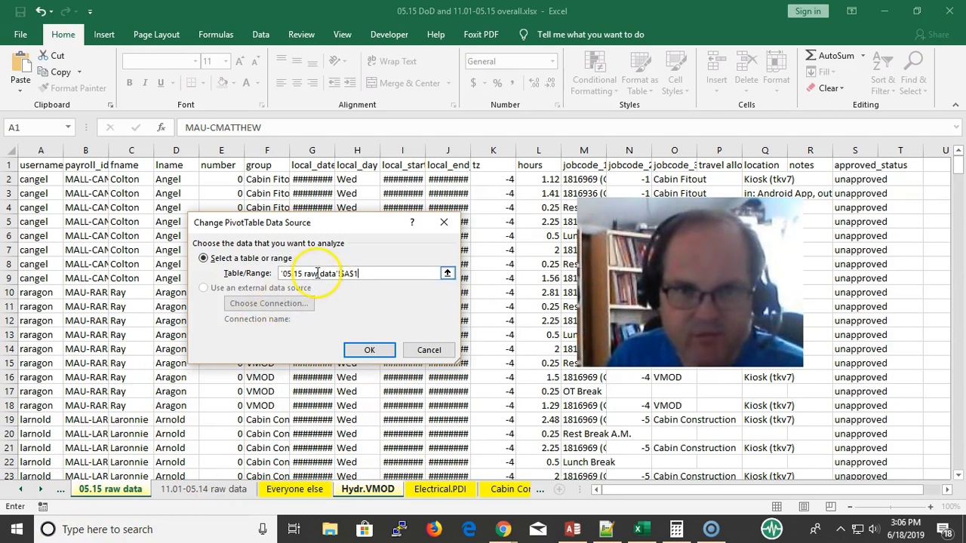
pyautogui.click(428, 351)
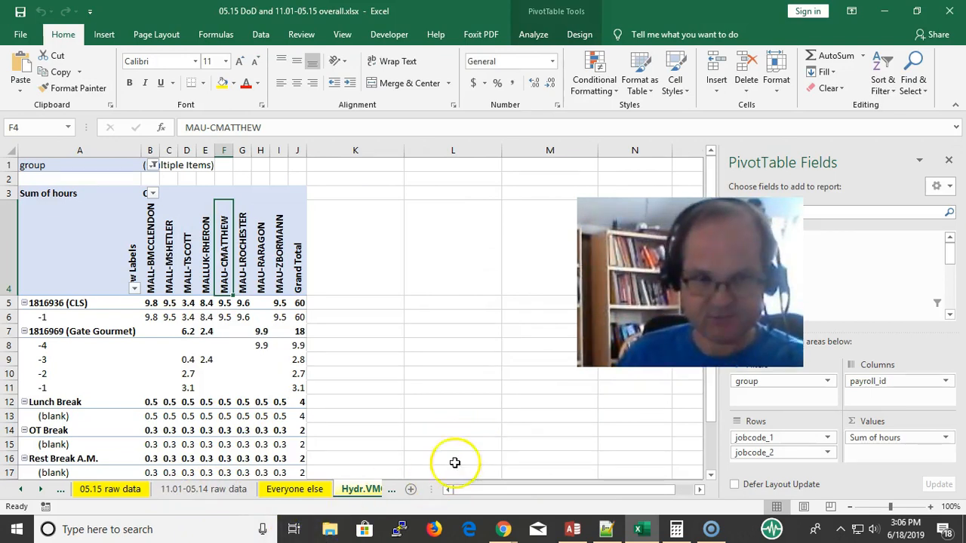
# Open the 05.15 raw data sheet and review its header row from username to approved_status
pyautogui.click(110, 491)
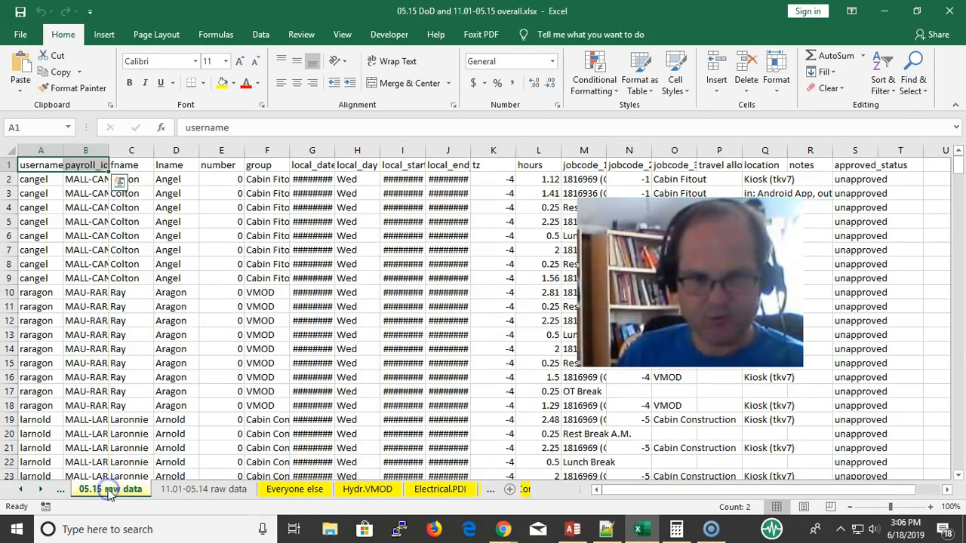
pyautogui.click(76, 270)
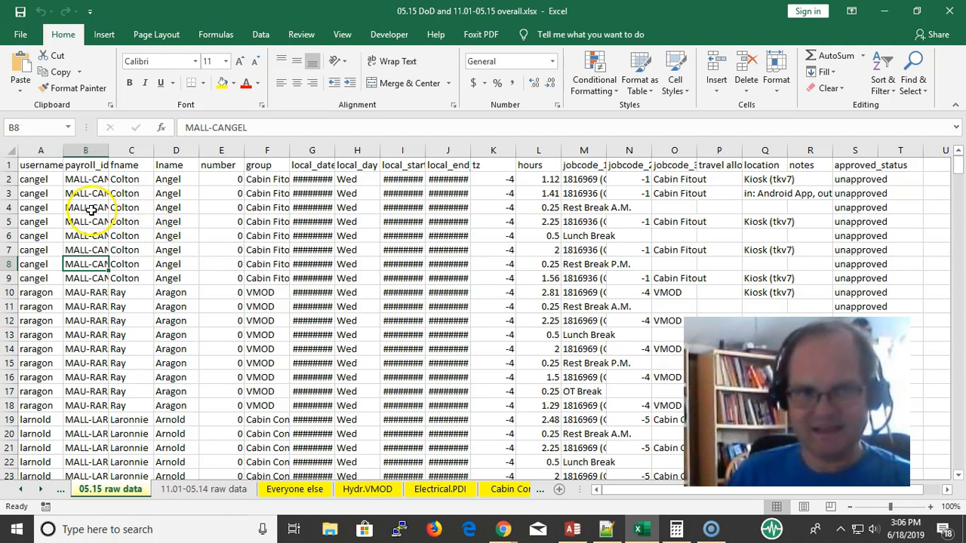
pyautogui.moveTo(36, 166); pyautogui.dragTo(850, 148)
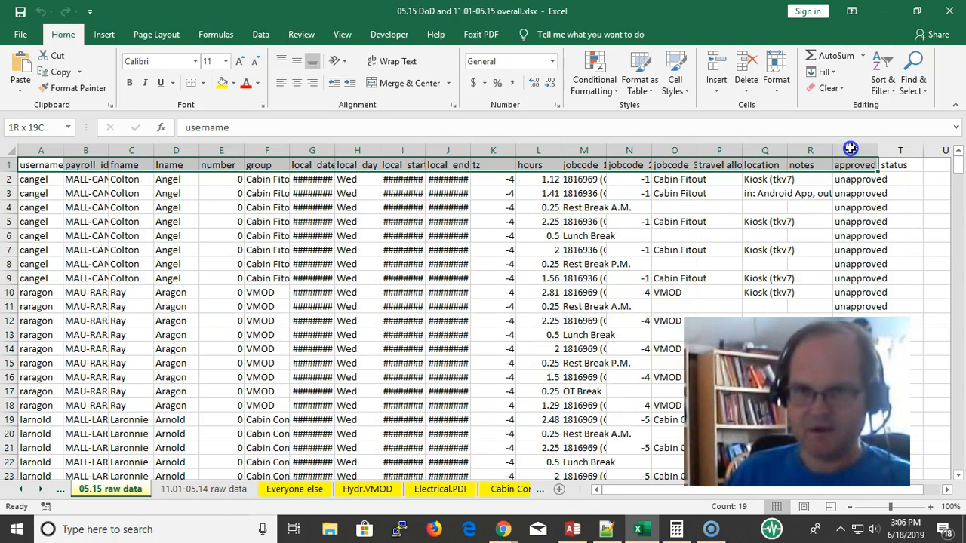
pyautogui.click(856, 193)
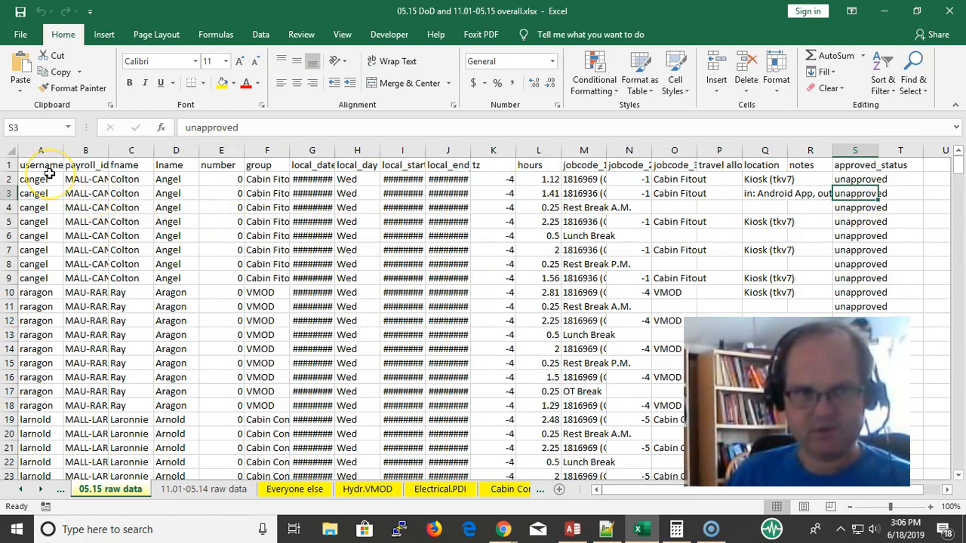
# Browse the employee time records in the 05.15 raw data sheet and return to the header row
pyautogui.scroll(-20, 50, 173)
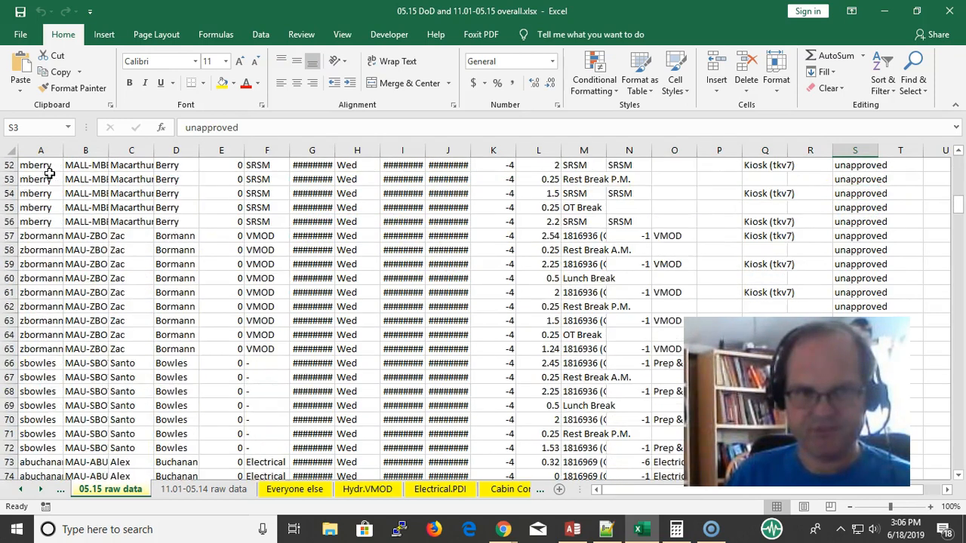
pyautogui.scroll(-20, 49, 174)
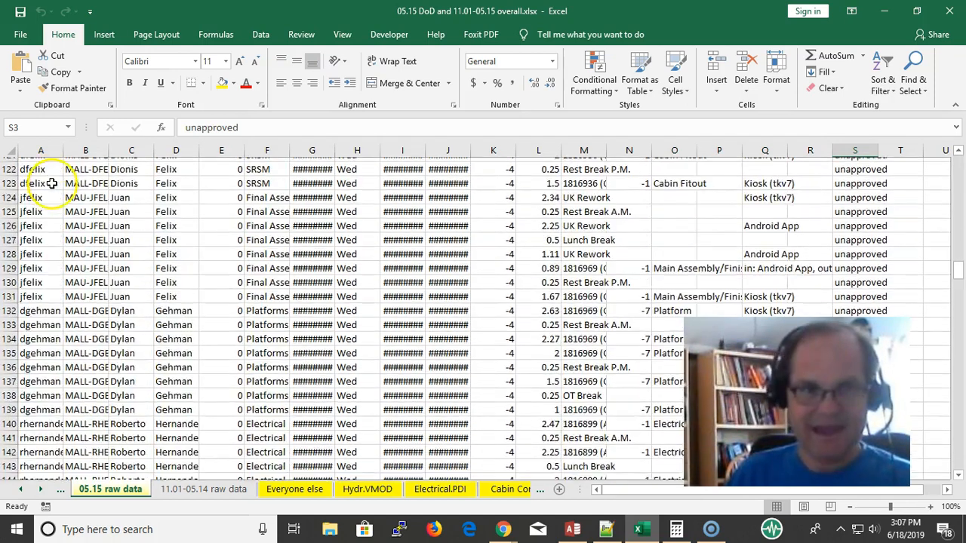
pyautogui.scroll(-15, 45, 197)
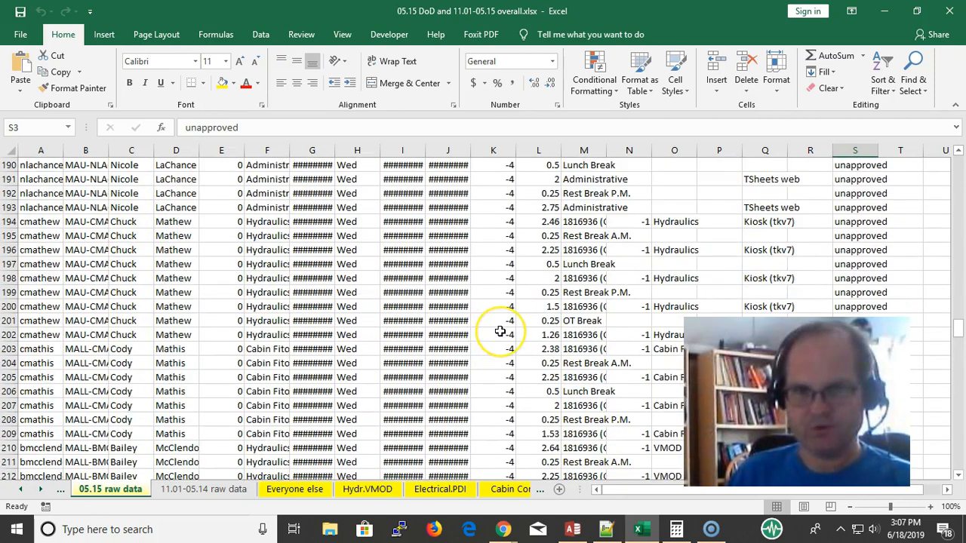
pyautogui.scroll(7, 500, 331)
pyautogui.scroll(20, 499, 331)
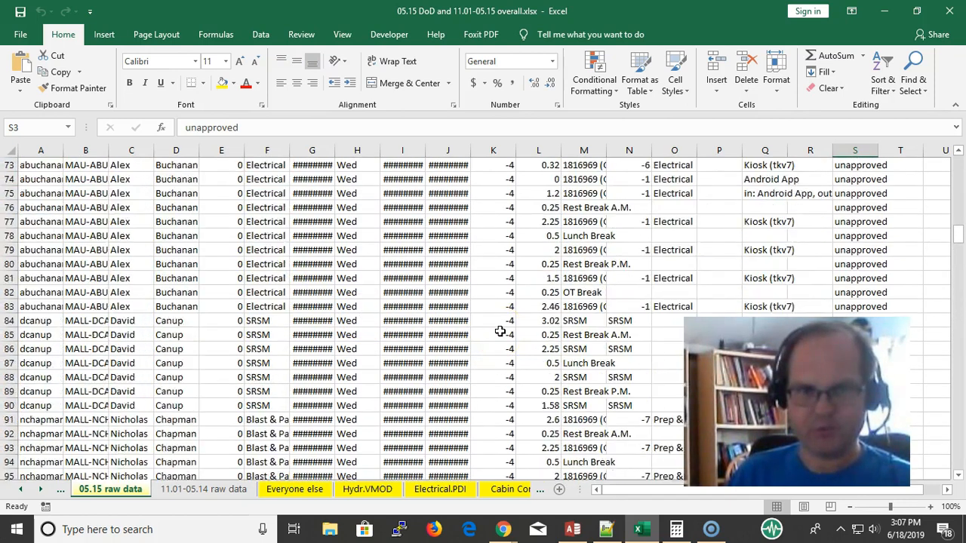
pyautogui.scroll(13, 500, 331)
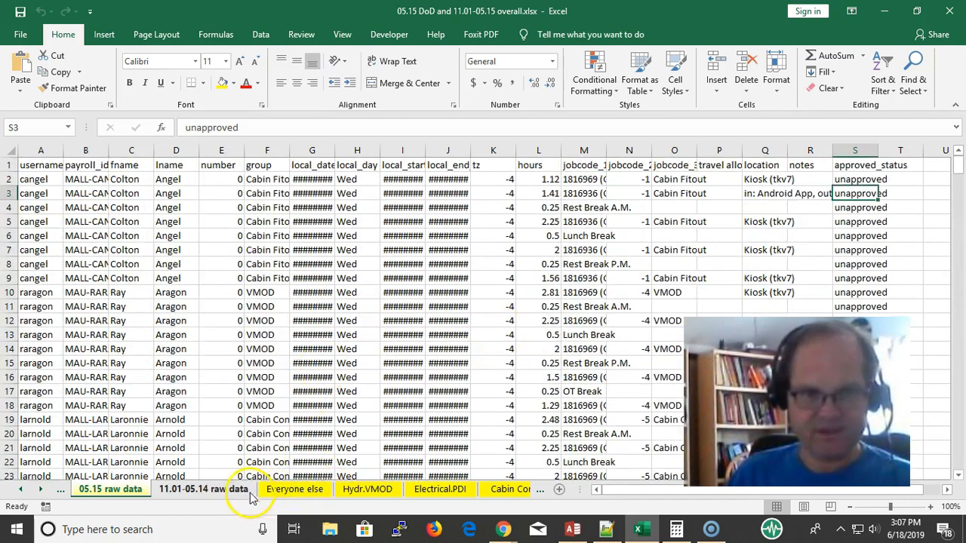
# Review the pivot tables on the Everyone else, Hydr.VMOD, Electrical.PDI and Cabin Construction.Fitout sheets, ending on Hydr.VMOD
pyautogui.click(278, 491)
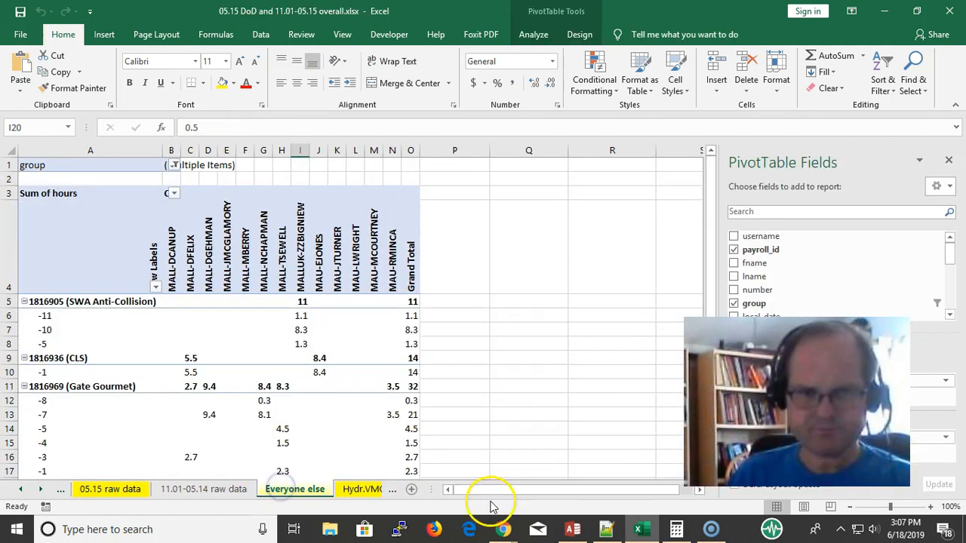
pyautogui.click(361, 489)
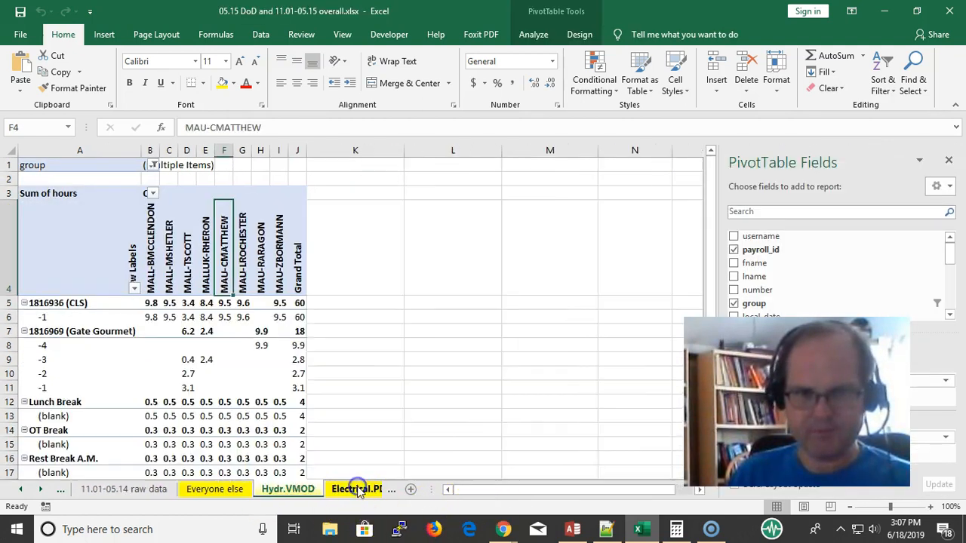
pyautogui.click(360, 489)
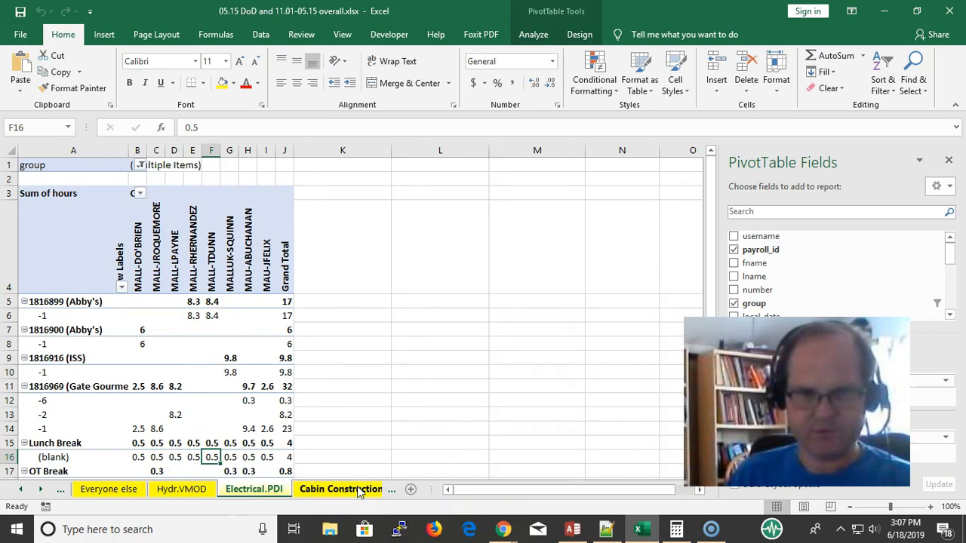
pyautogui.click(360, 489)
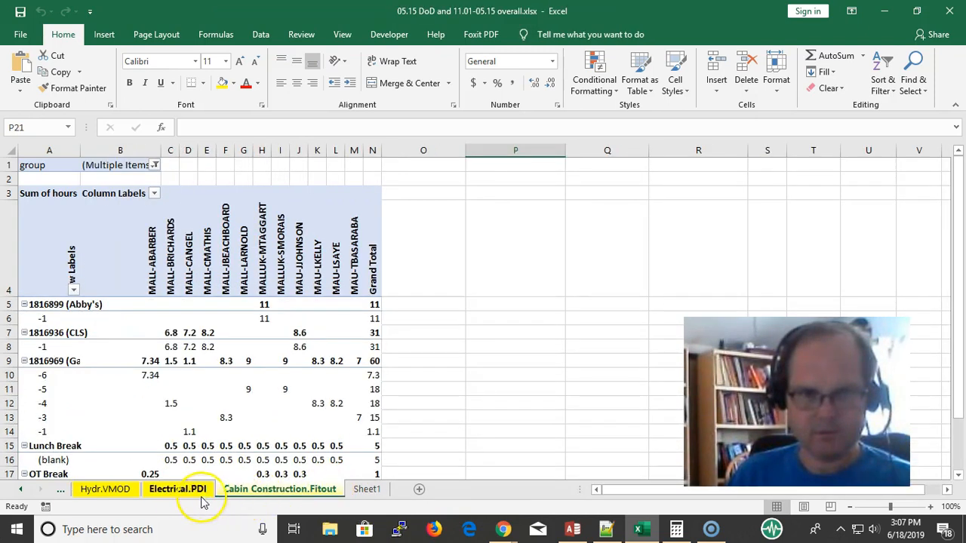
pyautogui.click(155, 473)
pyautogui.click(166, 487)
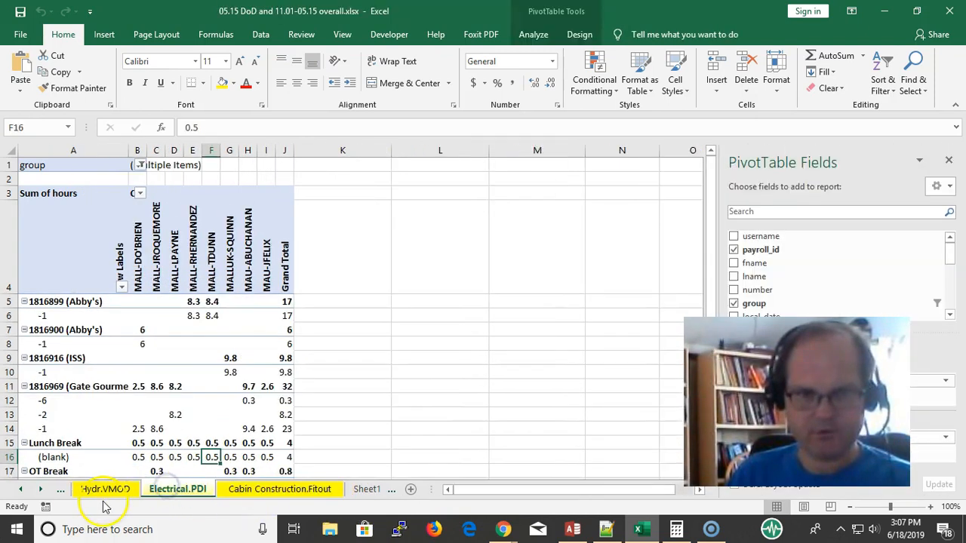
pyautogui.click(105, 489)
pyautogui.scroll(-4, 156, 400)
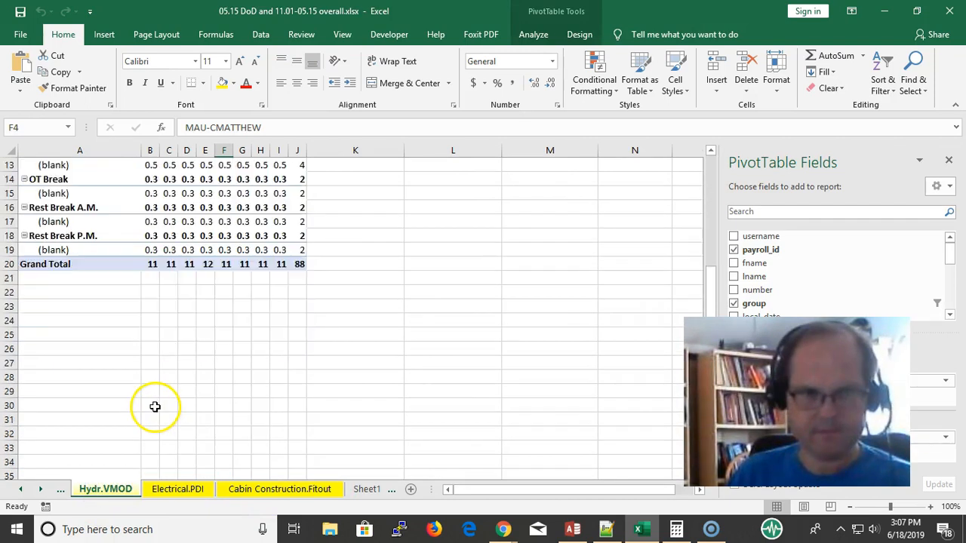
pyautogui.scroll(4, 130, 461)
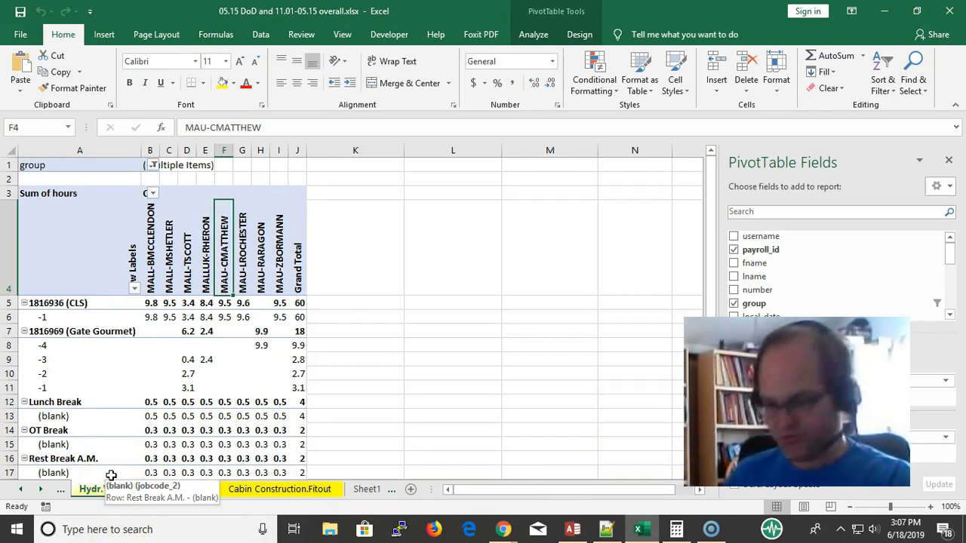
# Return to the 05.15 raw data sheet, look over its group values and record block, and go back to cell A1
pyautogui.hotkey('ctrl', 'pageup')
pyautogui.hotkey('ctrl', 'pageup')
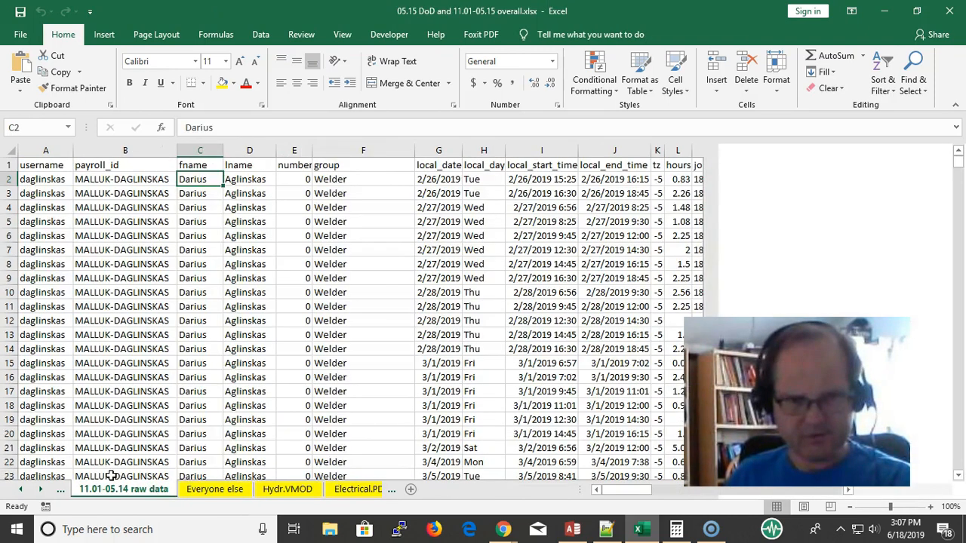
pyautogui.hotkey('ctrl', 'pageup')
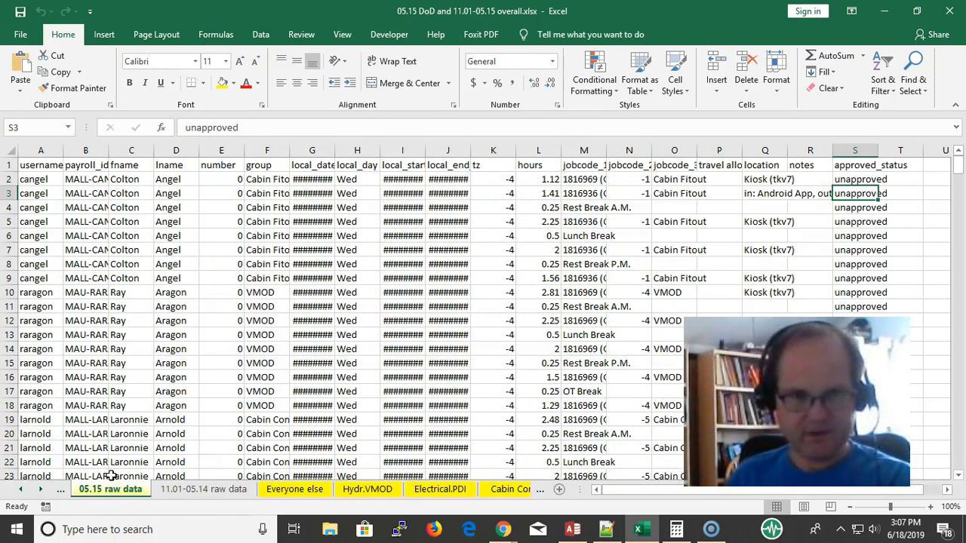
pyautogui.click(265, 379)
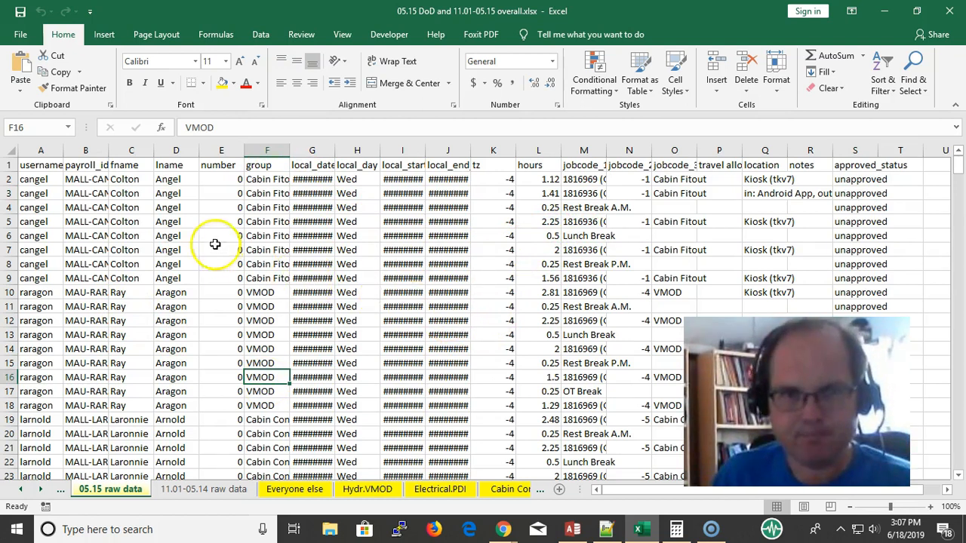
pyautogui.moveTo(44, 167); pyautogui.dragTo(623, 462)
pyautogui.scroll(3, 165, 292)
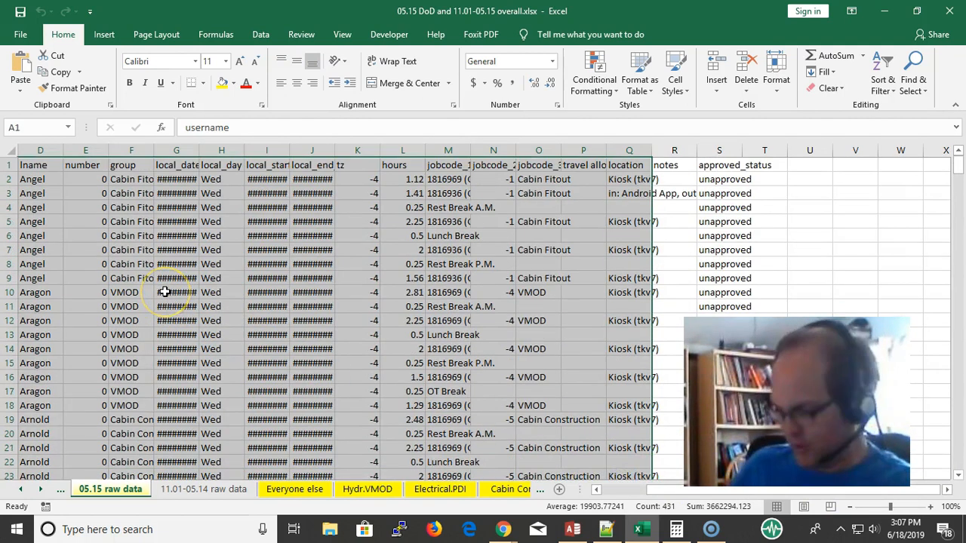
pyautogui.hotkey('ctrl', 'Home')
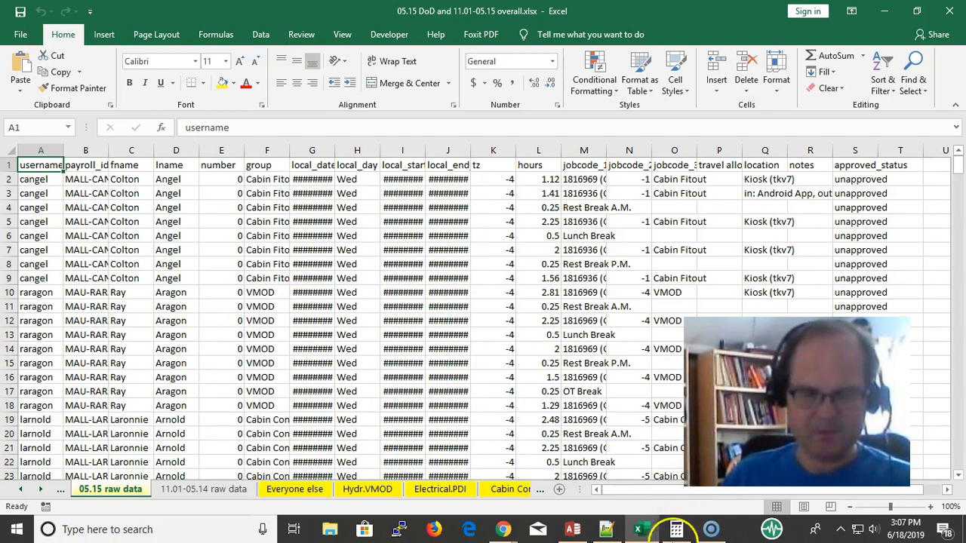
# Switch to timesheet_database in Access, open the import of an Excel file as a new data source, and dismiss it without importing
pyautogui.moveTo(701, 531)
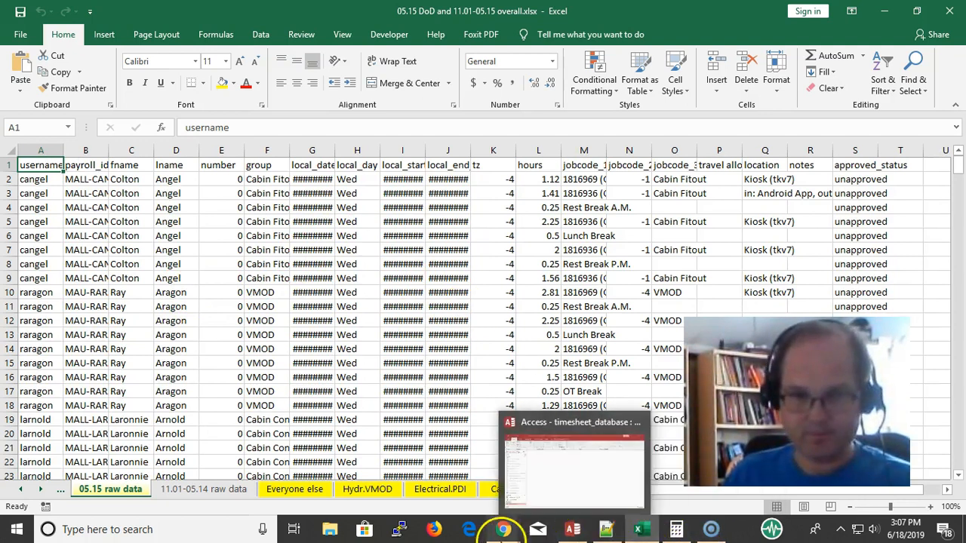
pyautogui.click(574, 531)
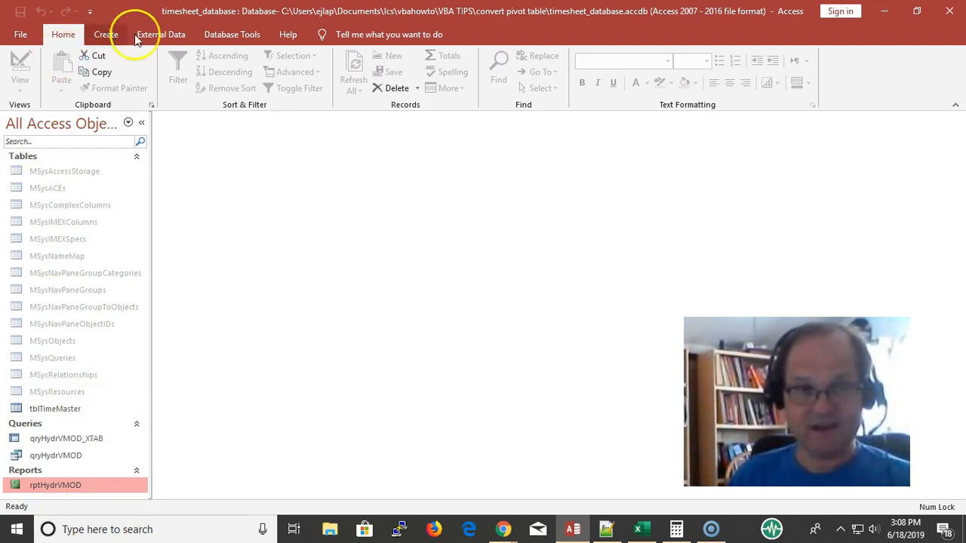
pyautogui.click(175, 35)
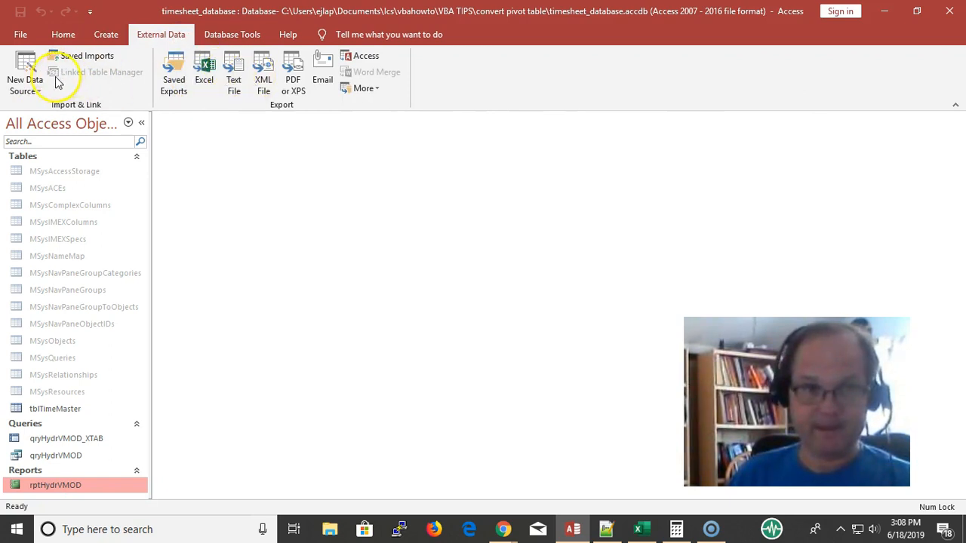
pyautogui.click(25, 83)
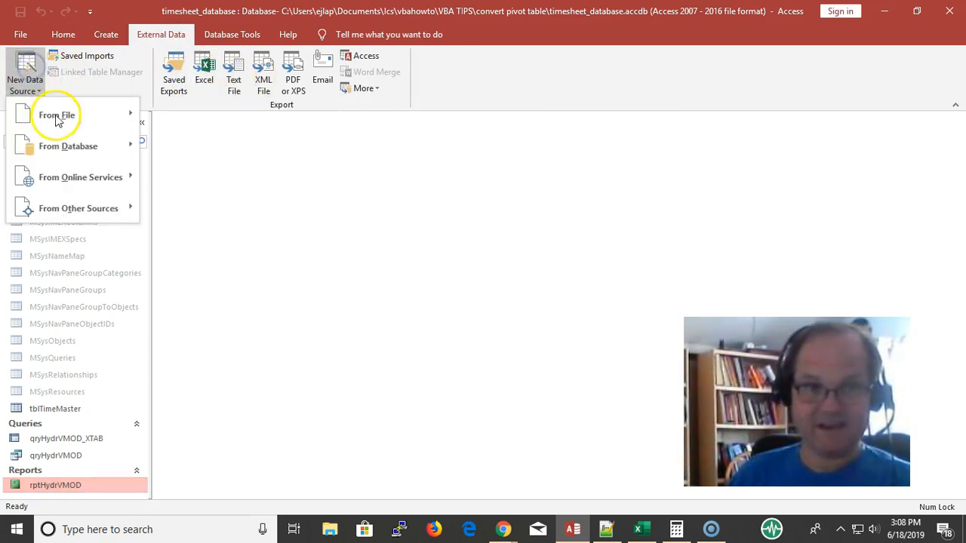
pyautogui.moveTo(73, 177)
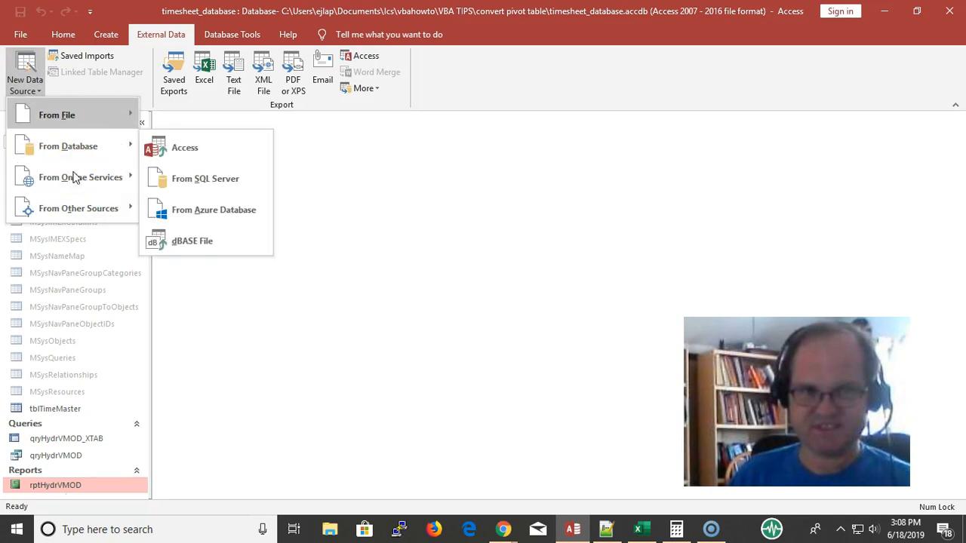
pyautogui.click(136, 131)
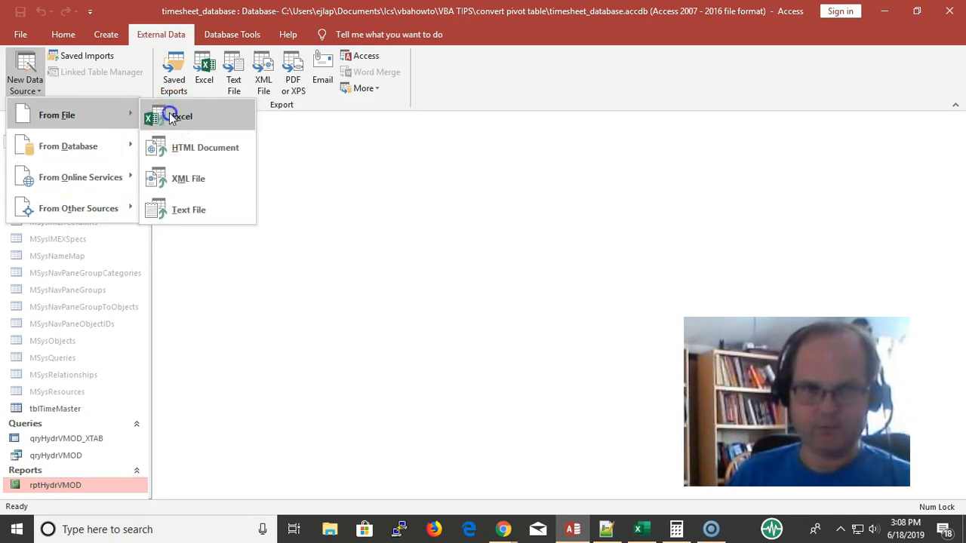
pyautogui.click(172, 117)
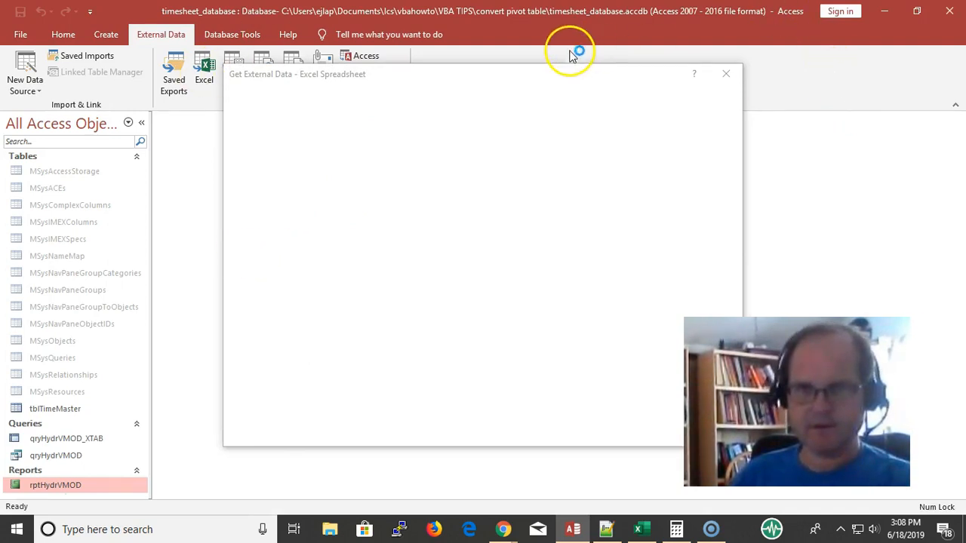
pyautogui.click(723, 75)
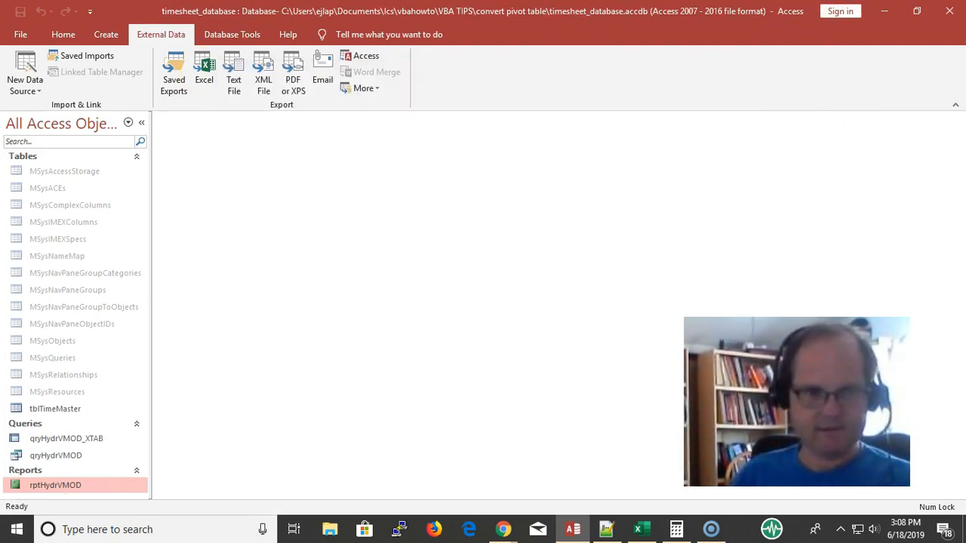
# Open the tblTimeMaster table and browse its imported timesheet records
pyautogui.click(57, 409)
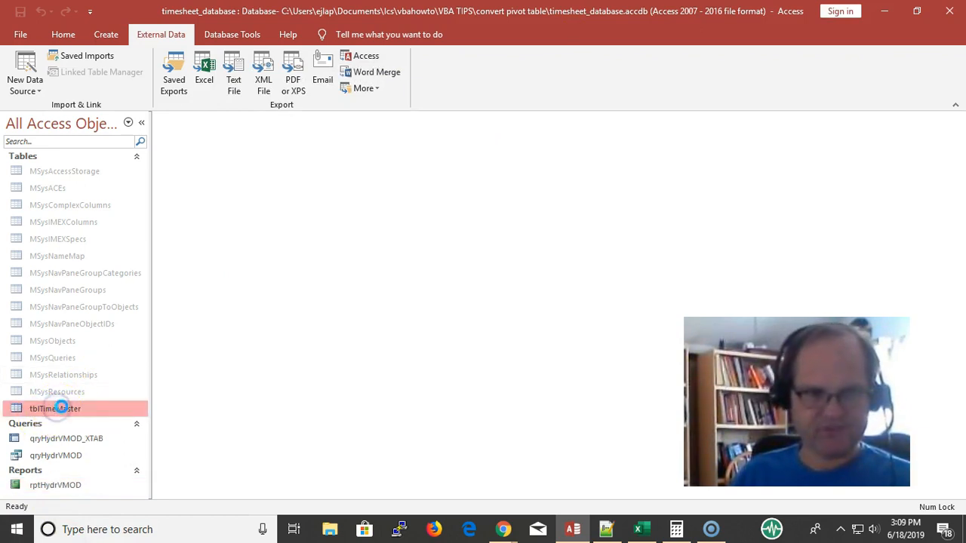
pyautogui.doubleClick(61, 409)
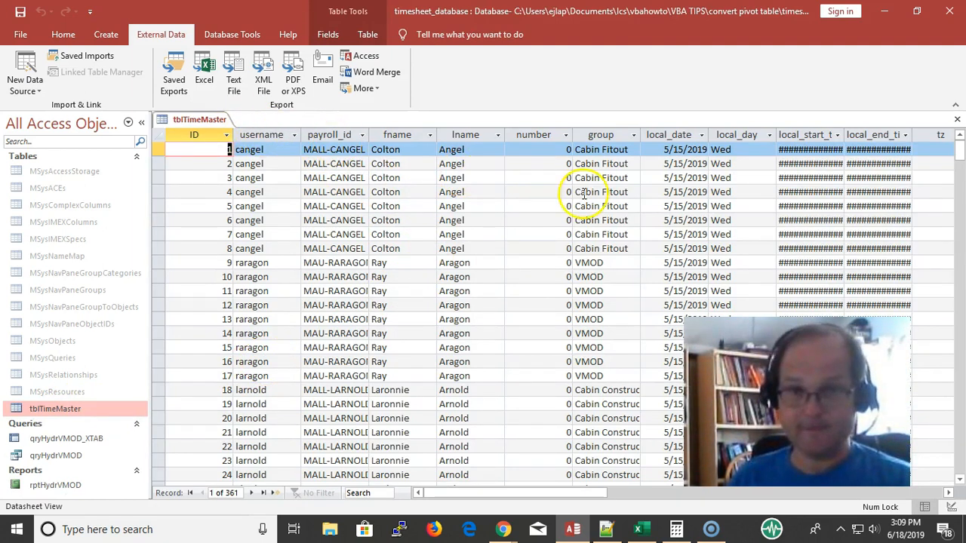
pyautogui.scroll(-1, 364, 220)
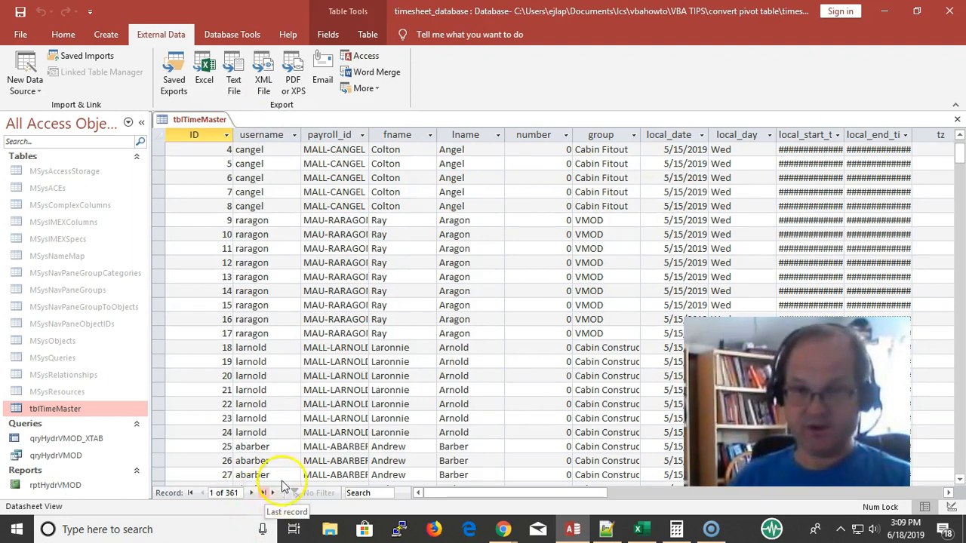
pyautogui.scroll(-7, 442, 356)
pyautogui.scroll(5, 440, 353)
pyautogui.scroll(3, 439, 353)
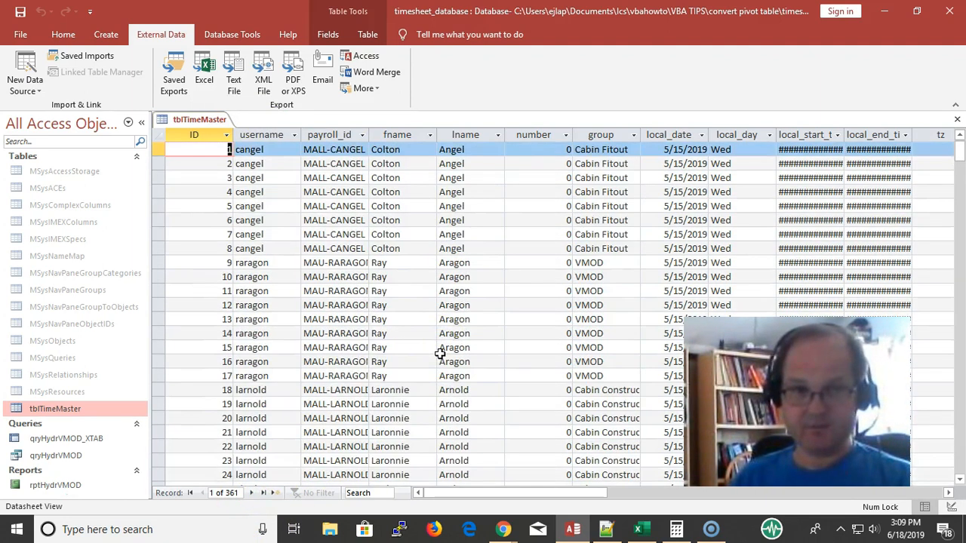
pyautogui.scroll(-18, 441, 359)
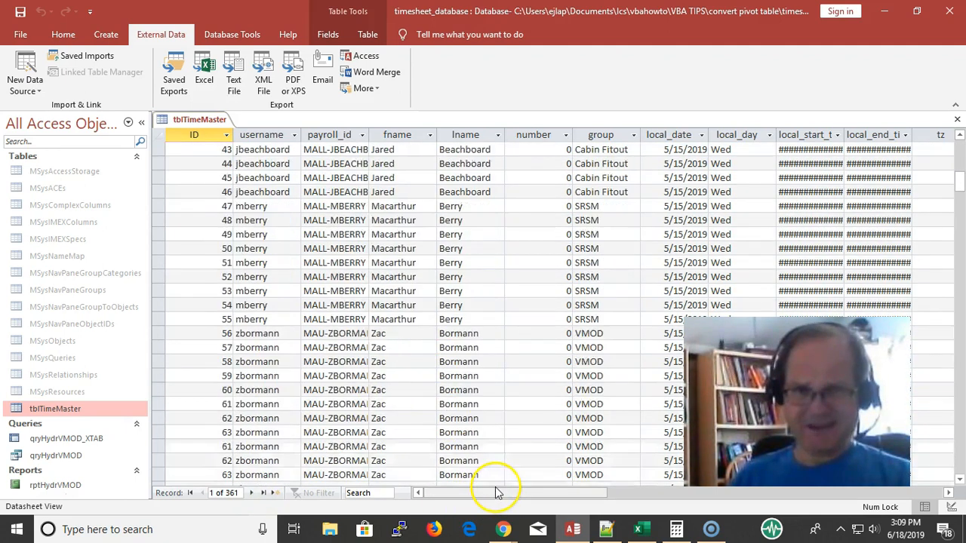
pyautogui.scroll(-13, 495, 487)
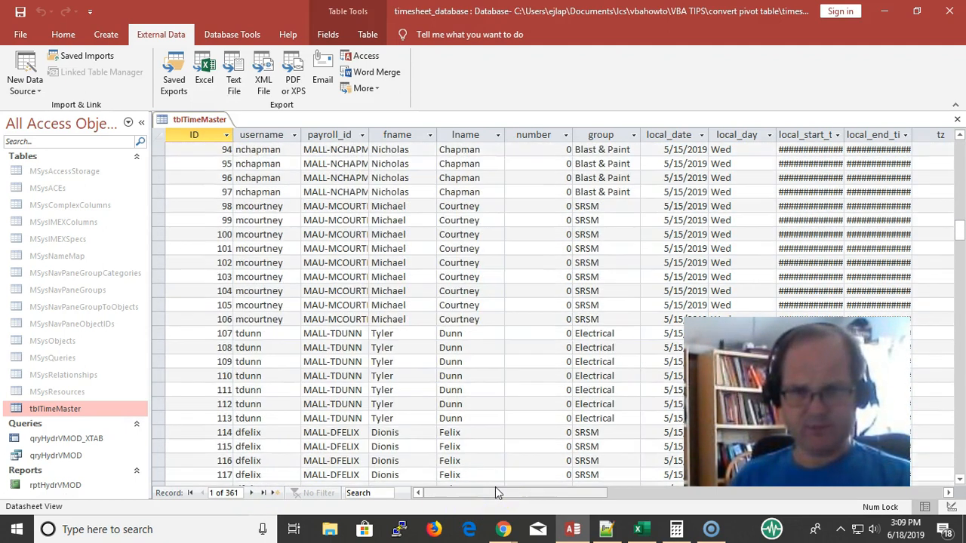
pyautogui.scroll(-11, 495, 487)
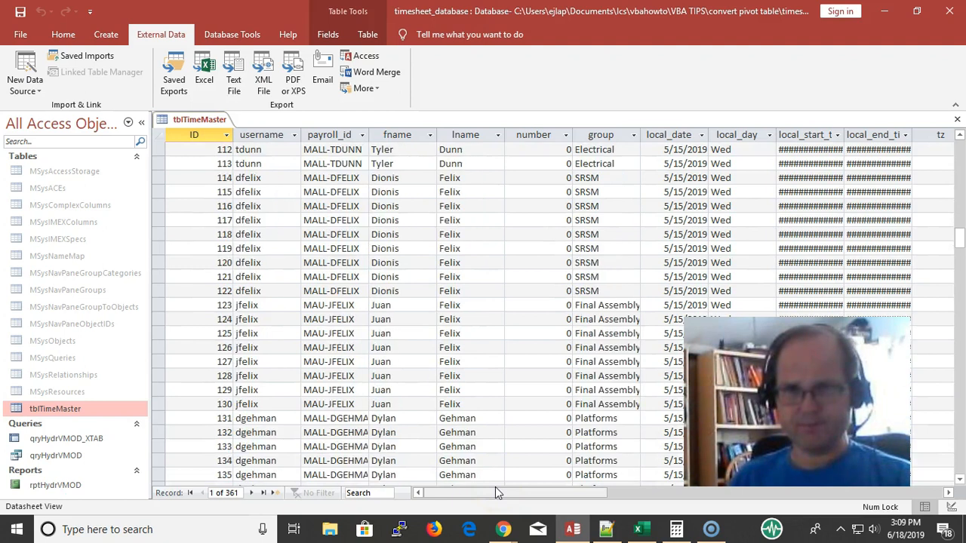
pyautogui.scroll(-3, 496, 486)
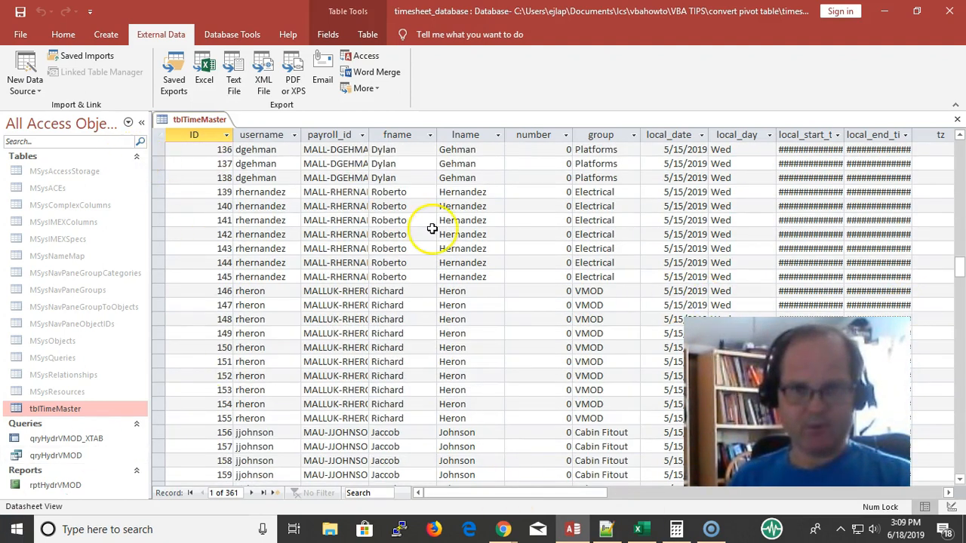
pyautogui.scroll(6, 432, 228)
pyautogui.scroll(12, 430, 228)
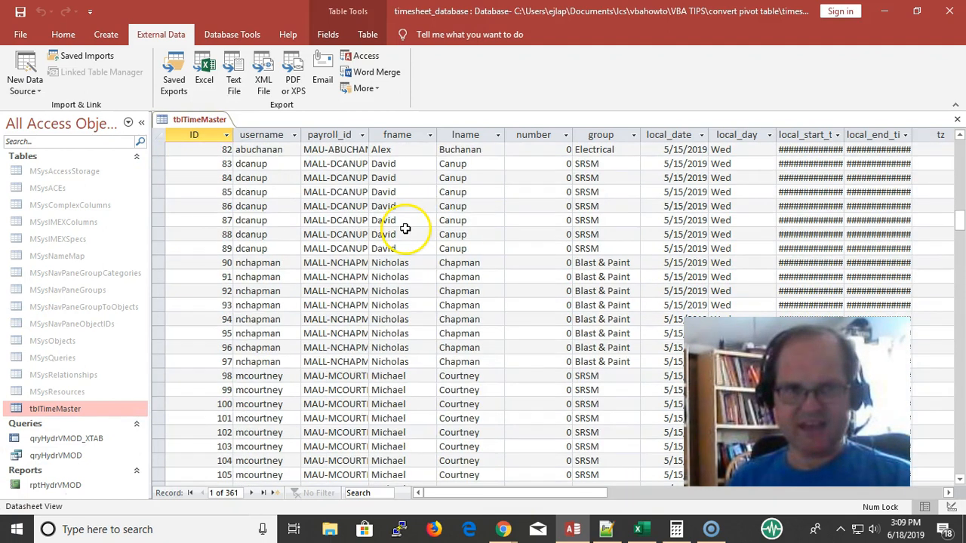
# Switch to the Excel workbook to view the Hydr.VMOD pivot table, and return to tblTimeMaster in Access
pyautogui.hotkey('alt', 'Tab')
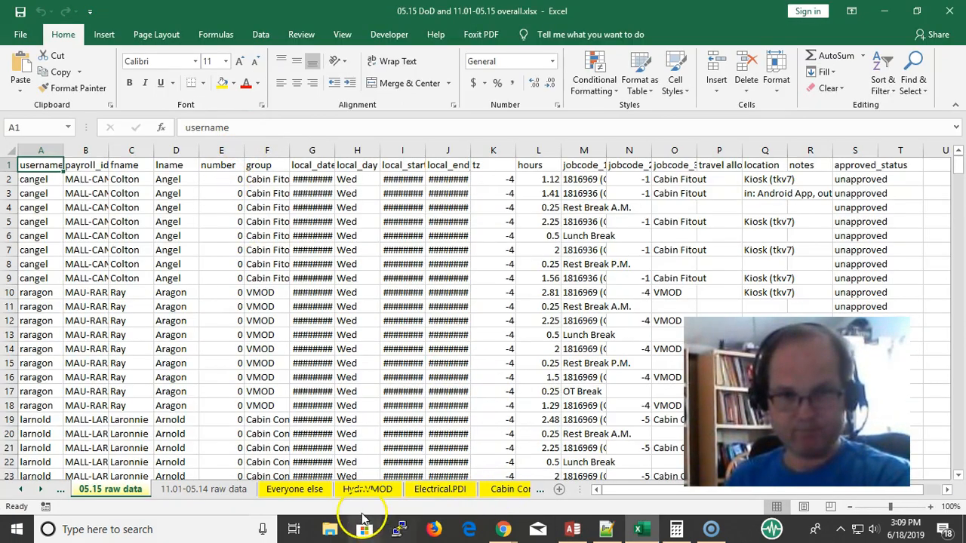
pyautogui.click(356, 490)
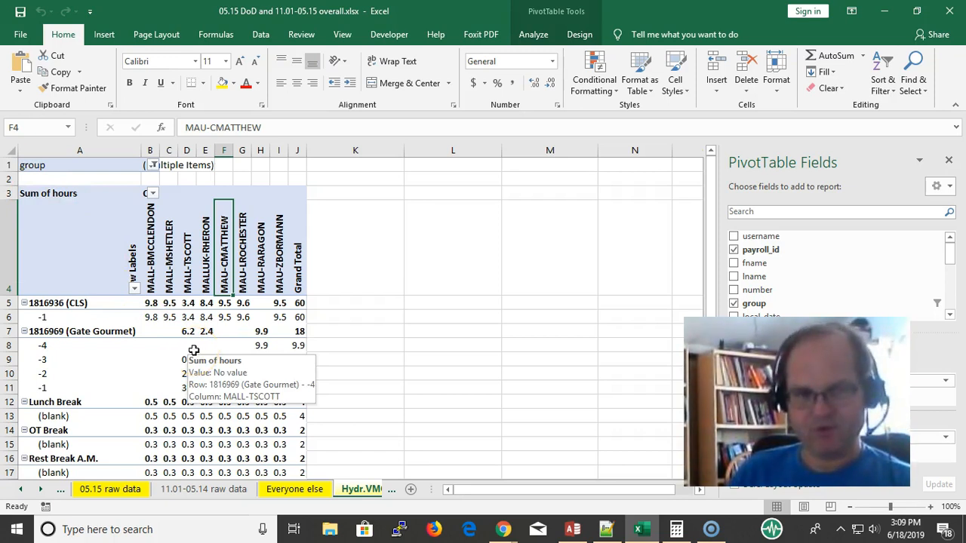
pyautogui.click(287, 492)
pyautogui.hotkey('alt', 'Tab')
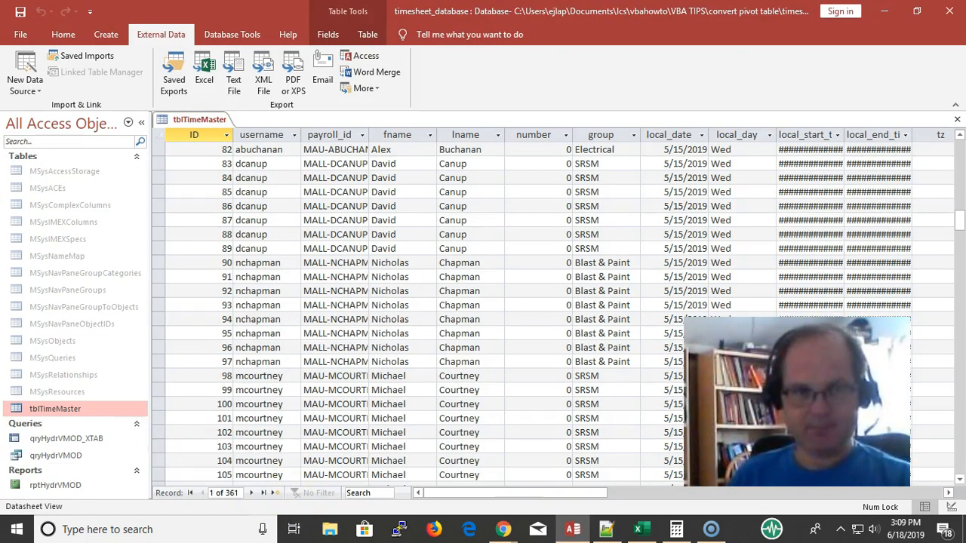
# View the sort and filter options for an fname value in tblTimeMaster, dismiss them and close the table
pyautogui.click(427, 305)
pyautogui.rightClick(425, 311)
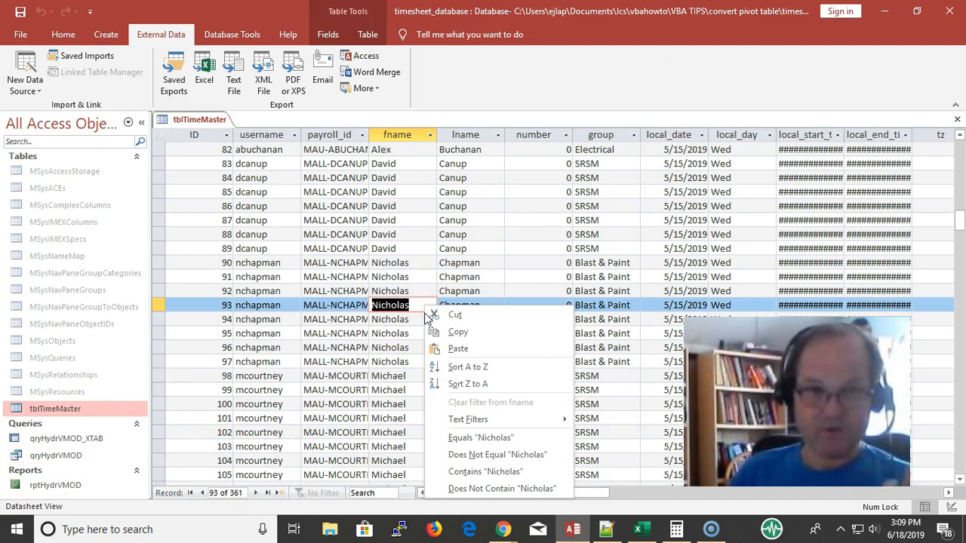
pyautogui.click(341, 238)
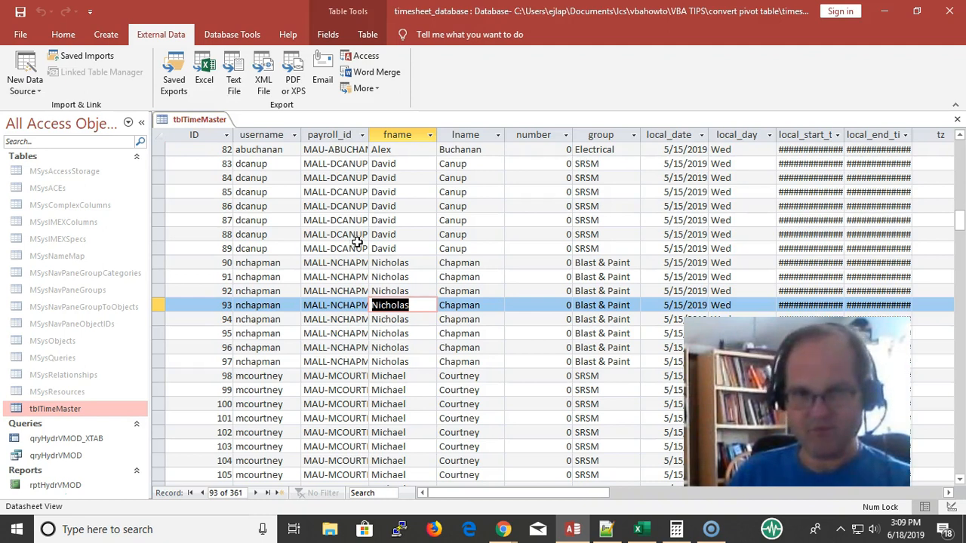
pyautogui.click(310, 248)
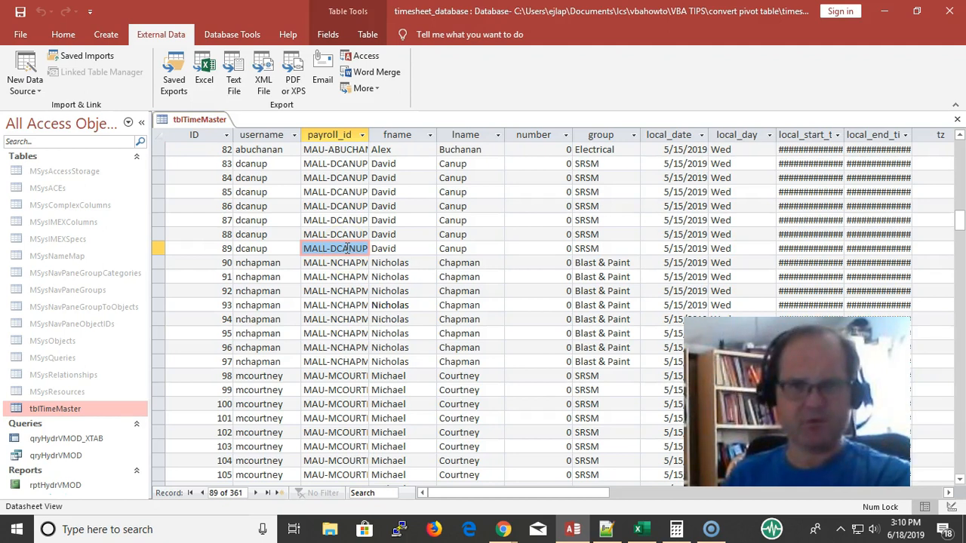
pyautogui.hotkey('ctrl', 'w')
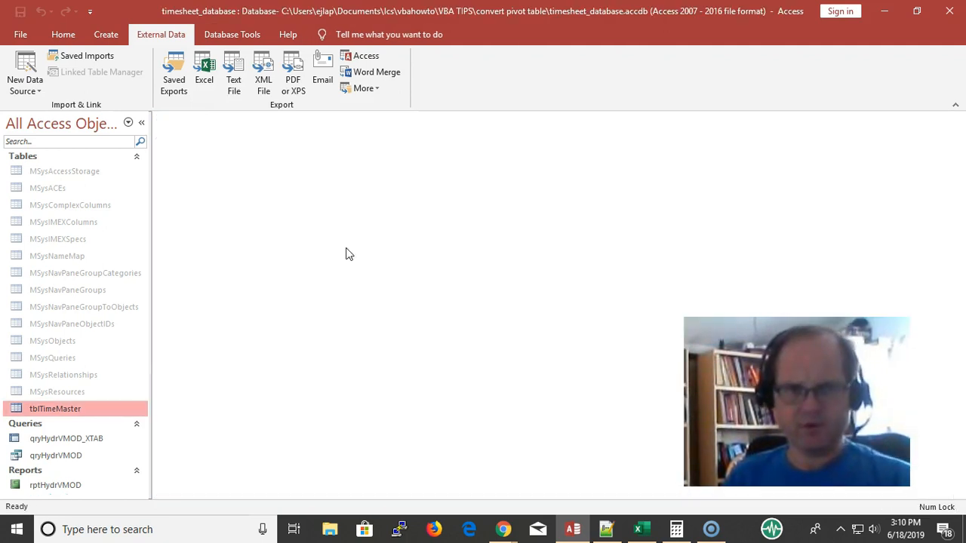
# Open the qryHydrVMOD query and browse its group, payroll_id, hours, jobcode_1 and jobcode_2 records
pyautogui.click(66, 458)
pyautogui.doubleClick(71, 457)
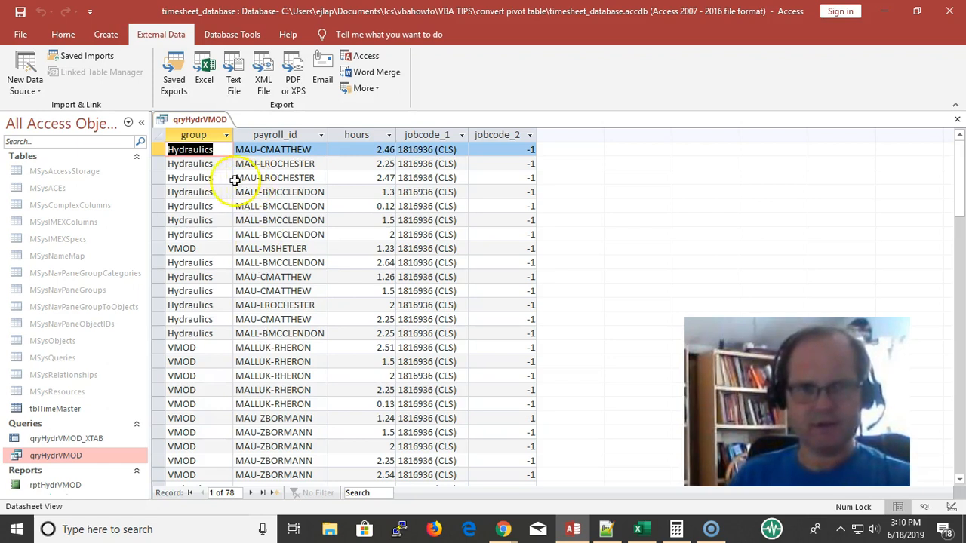
pyautogui.scroll(-10, 197, 183)
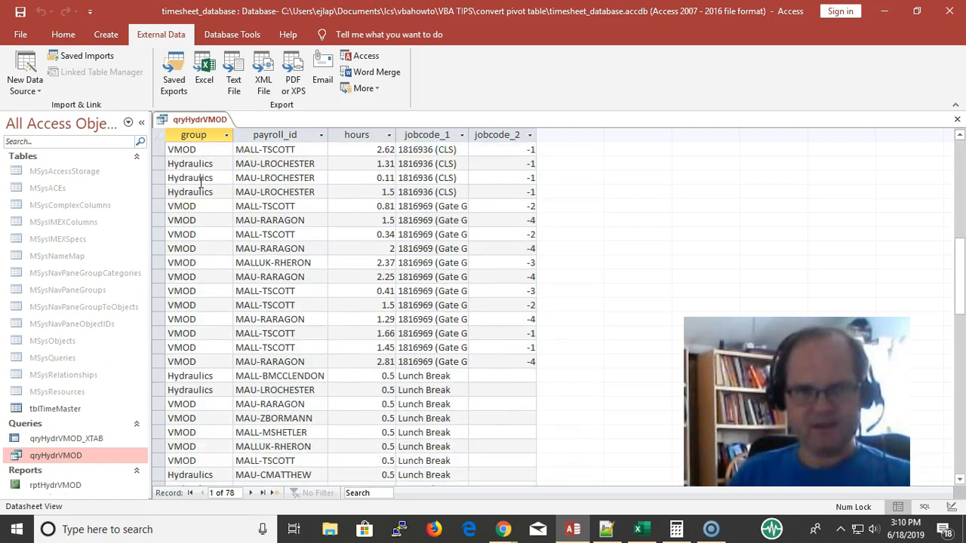
pyautogui.scroll(10, 200, 181)
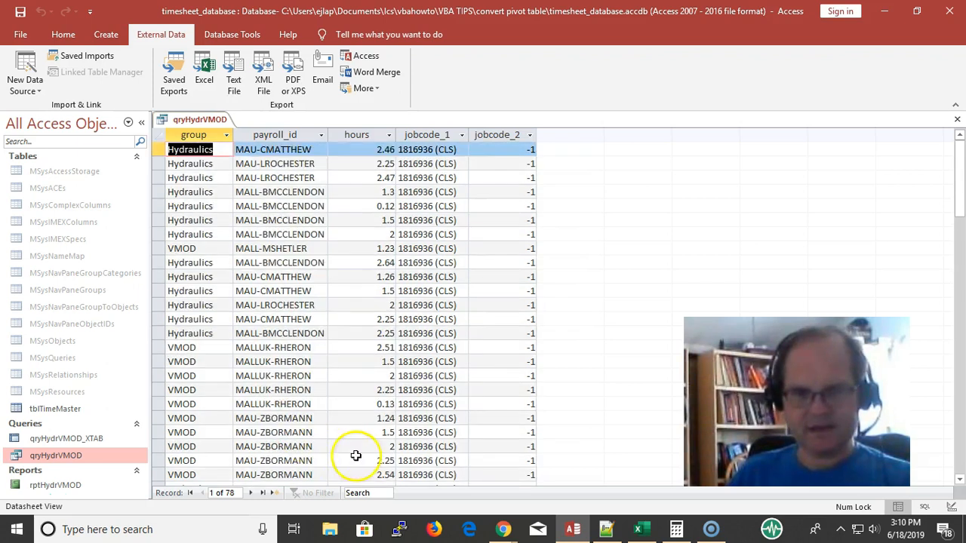
# Switch to Excel and compare the Hydr.VMOD pivot table's field list and layout with the qryHydrVMOD columns in Access
pyautogui.click(643, 532)
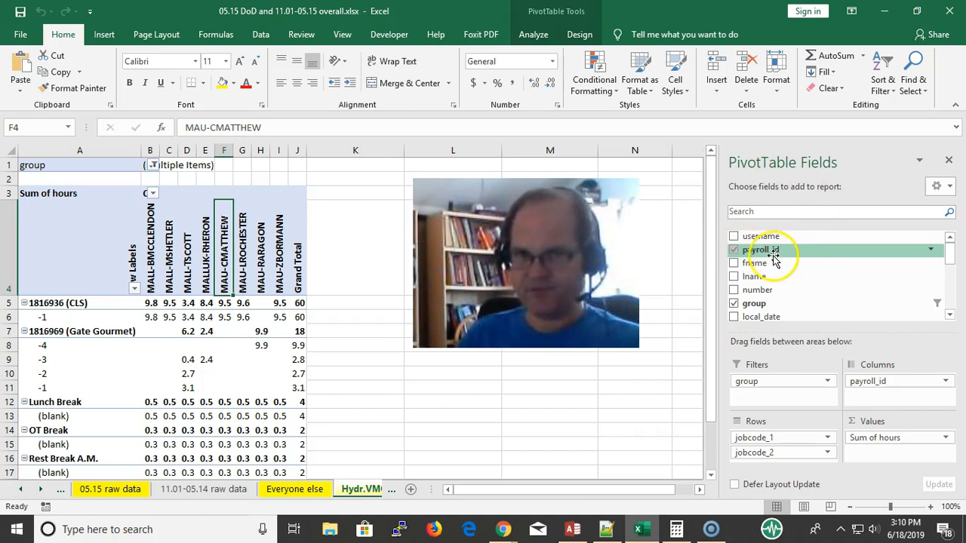
pyautogui.scroll(-2, 770, 271)
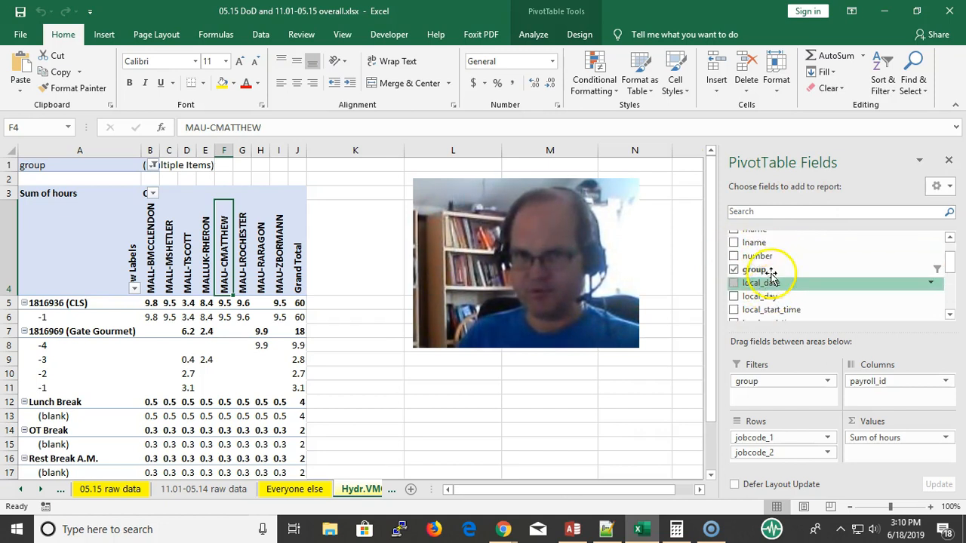
pyautogui.scroll(-4, 770, 276)
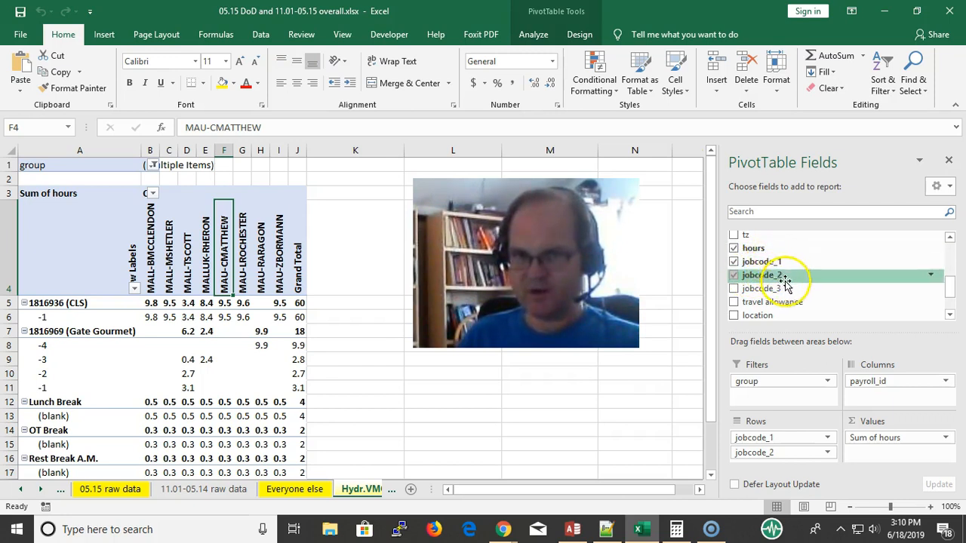
pyautogui.scroll(-2, 785, 285)
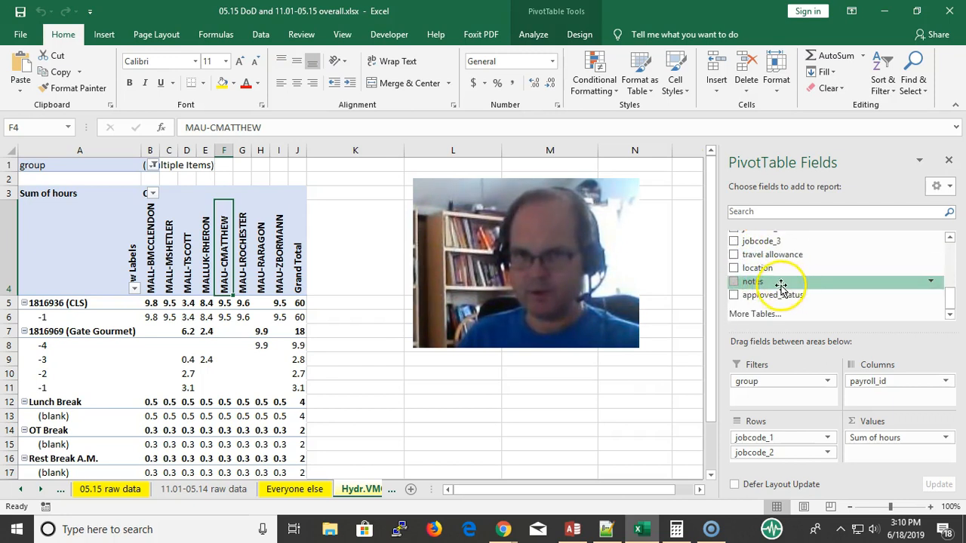
pyautogui.scroll(5, 782, 285)
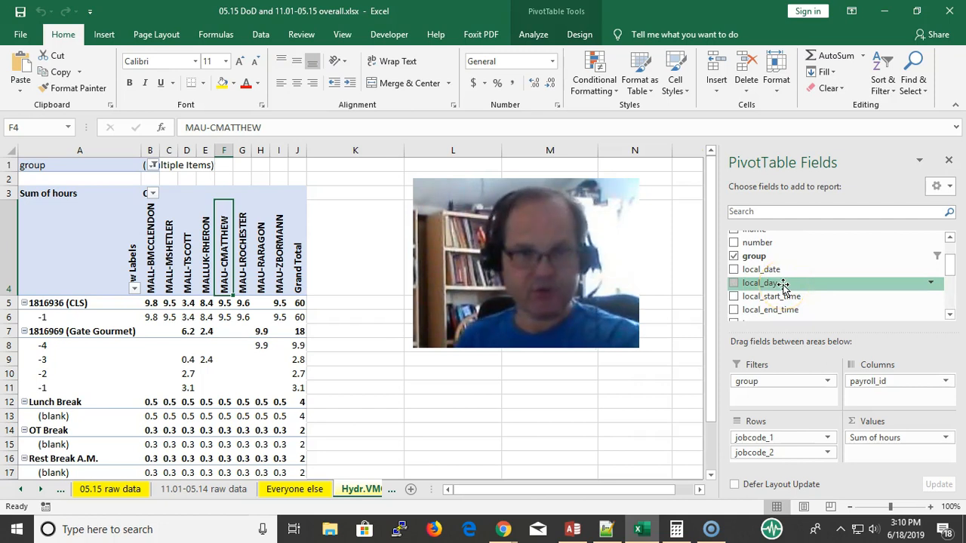
pyautogui.hotkey('alt', 'Tab')
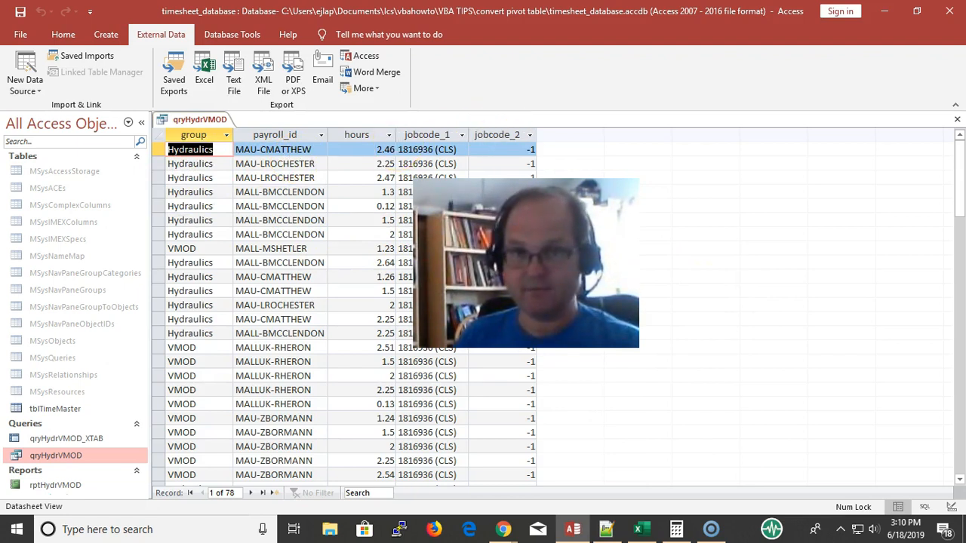
pyautogui.hotkey('alt', 'Tab')
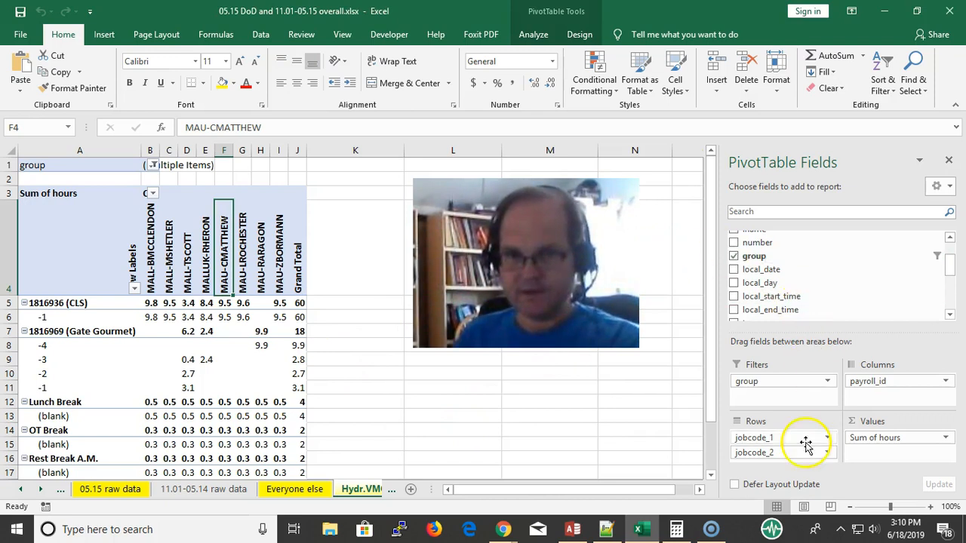
pyautogui.scroll(2, 751, 270)
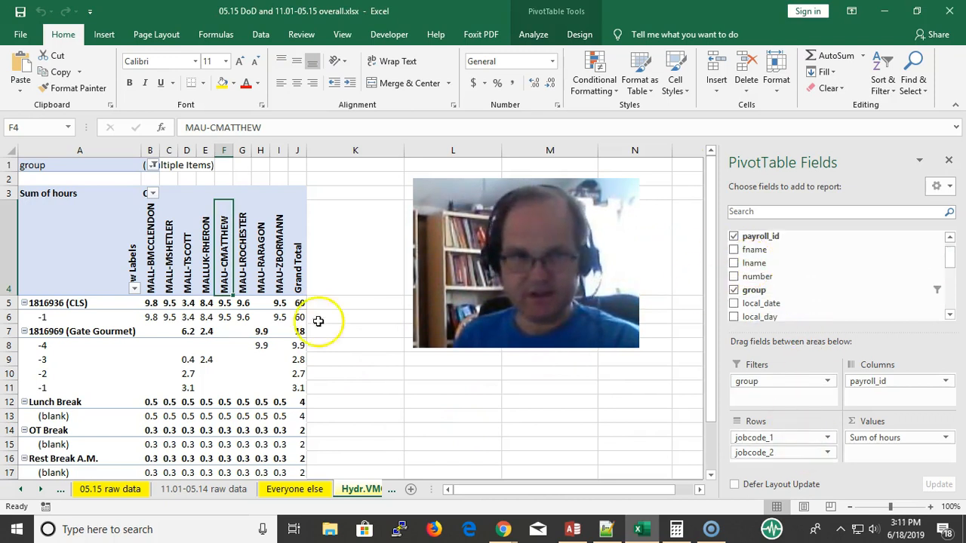
# Review which departments are selected in the pivot table's group filter, and dismiss the filter without changes
pyautogui.scroll(1, 727, 260)
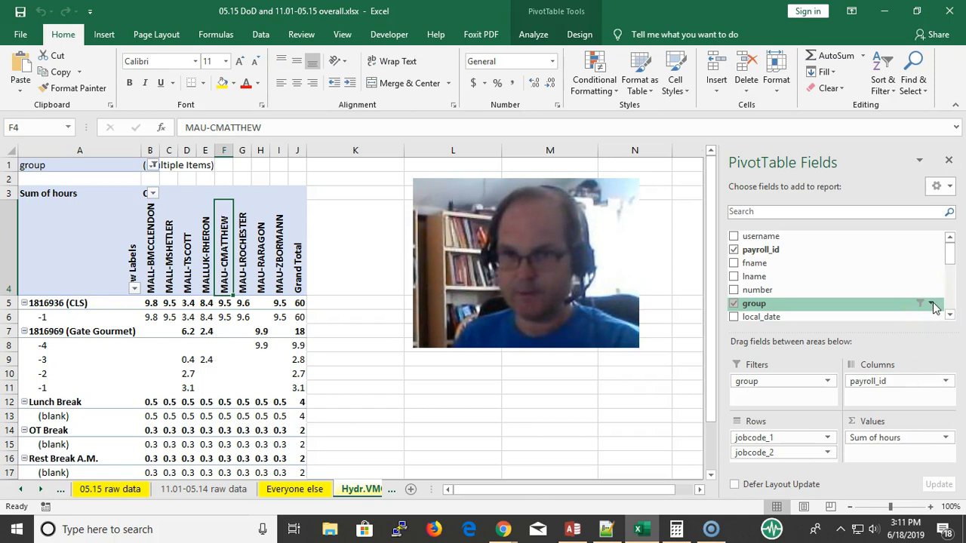
pyautogui.click(932, 304)
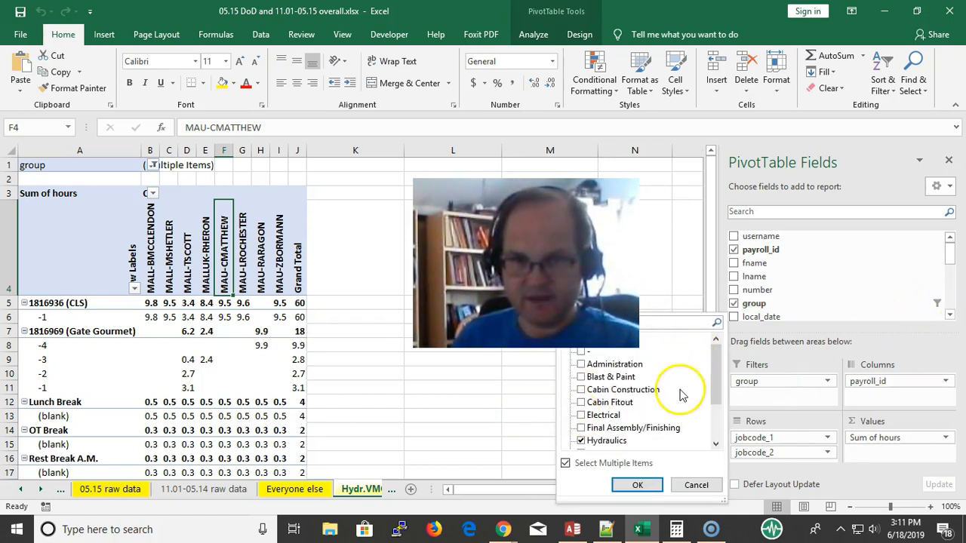
pyautogui.scroll(-1, 681, 394)
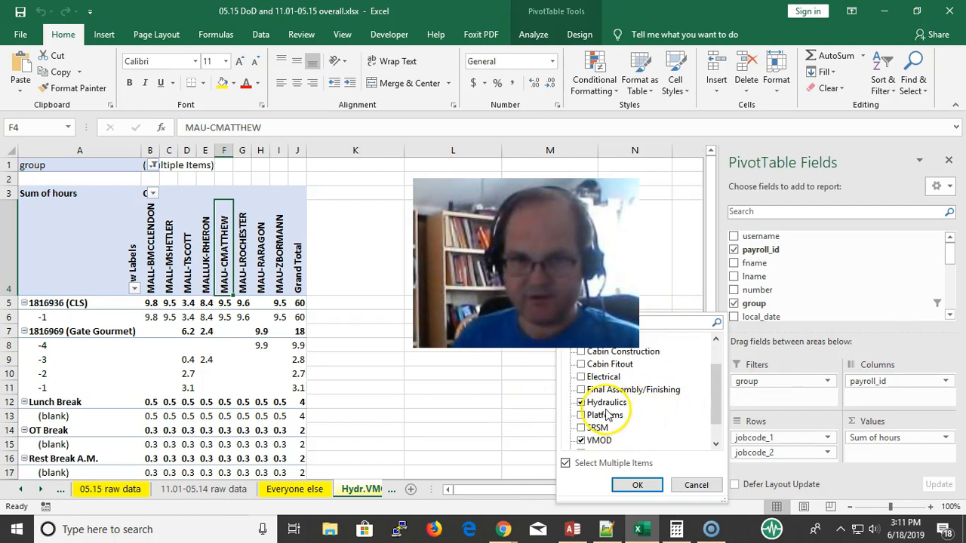
pyautogui.scroll(-1, 626, 451)
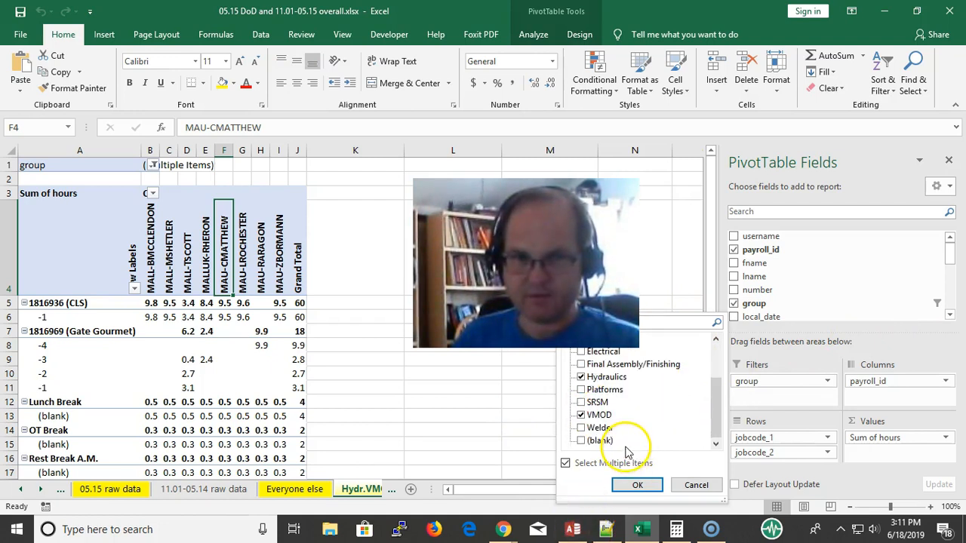
pyautogui.scroll(2, 626, 450)
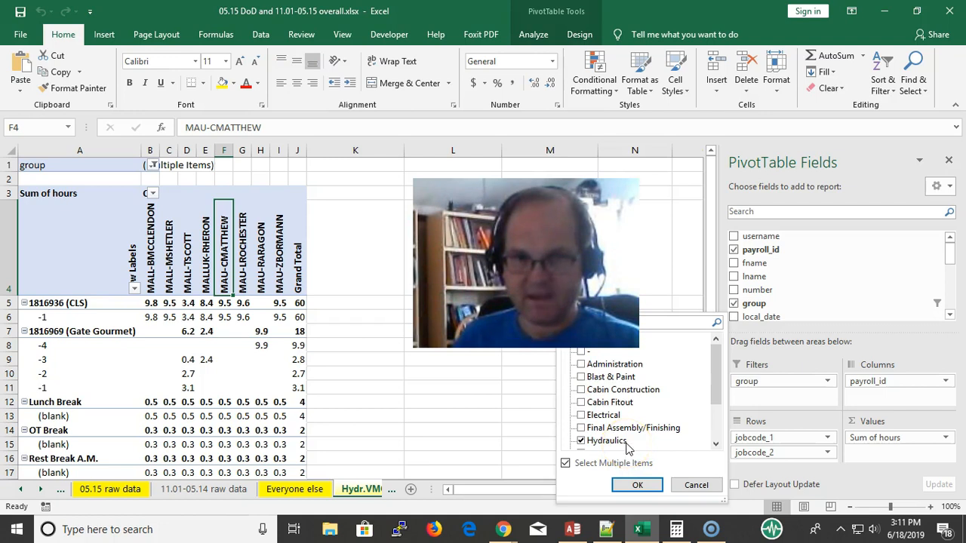
pyautogui.scroll(-1, 675, 441)
pyautogui.click(688, 487)
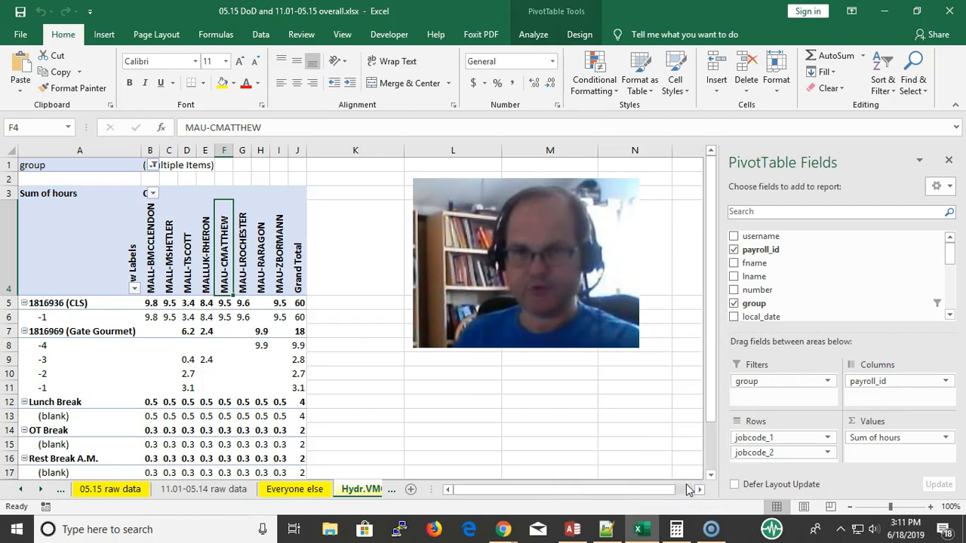
# Switch to Access, open qryHydrVMOD in Design View and examine the Hydraulics or VMOD criteria of the group field
pyautogui.hotkey('alt', 'Tab')
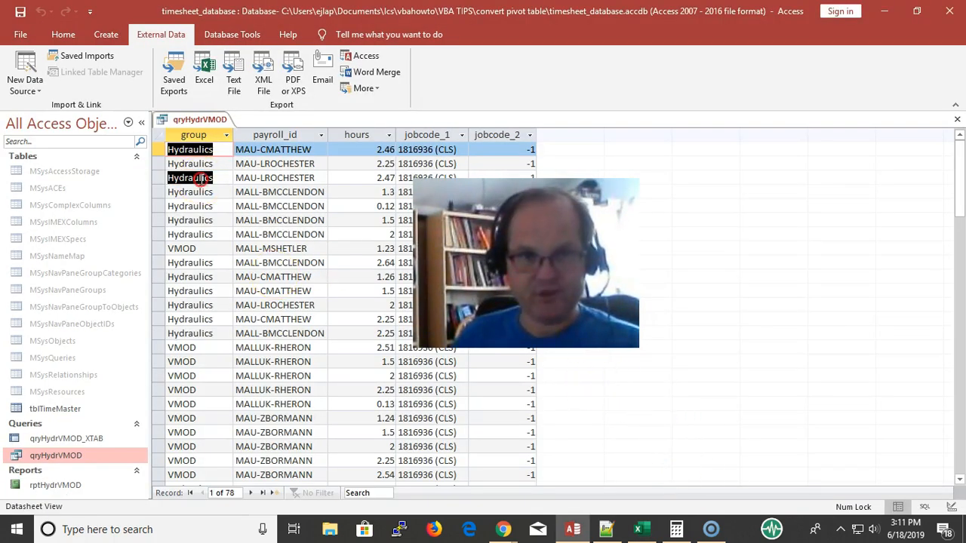
pyautogui.rightClick(203, 174)
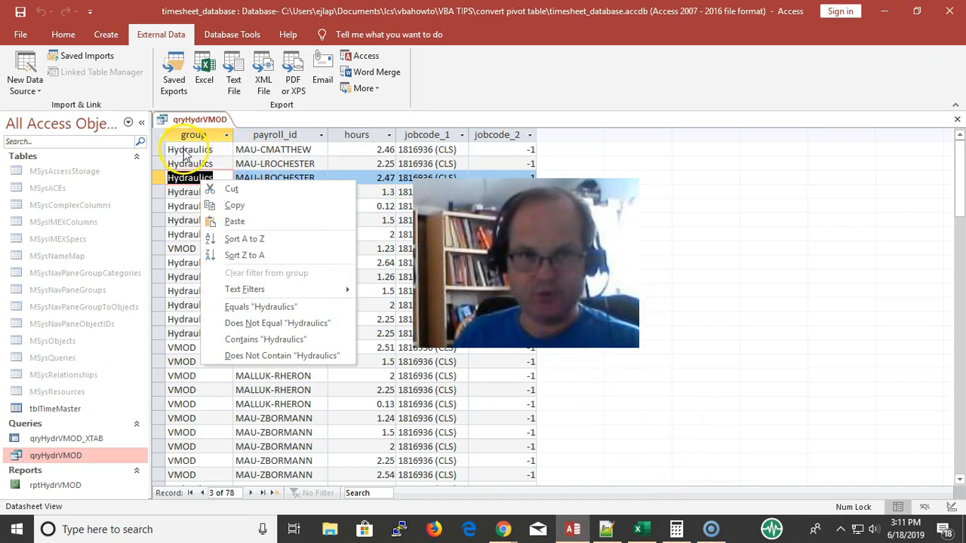
pyautogui.click(218, 119)
pyautogui.rightClick(212, 119)
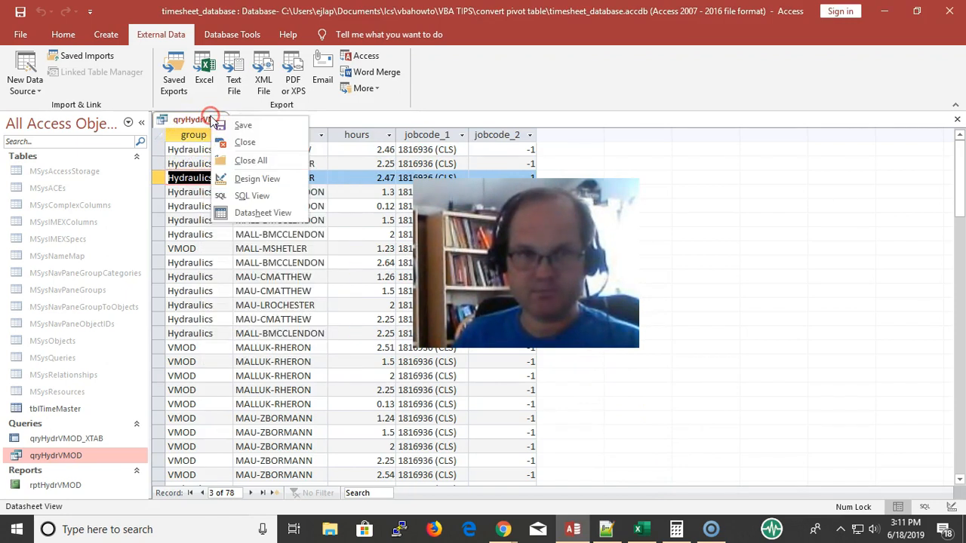
pyautogui.click(245, 180)
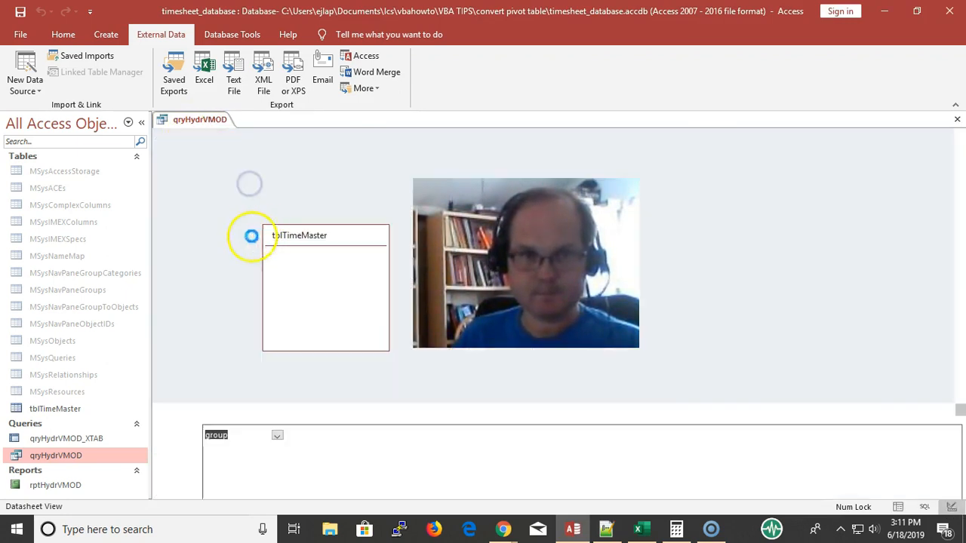
pyautogui.moveTo(222, 481); pyautogui.dragTo(282, 481)
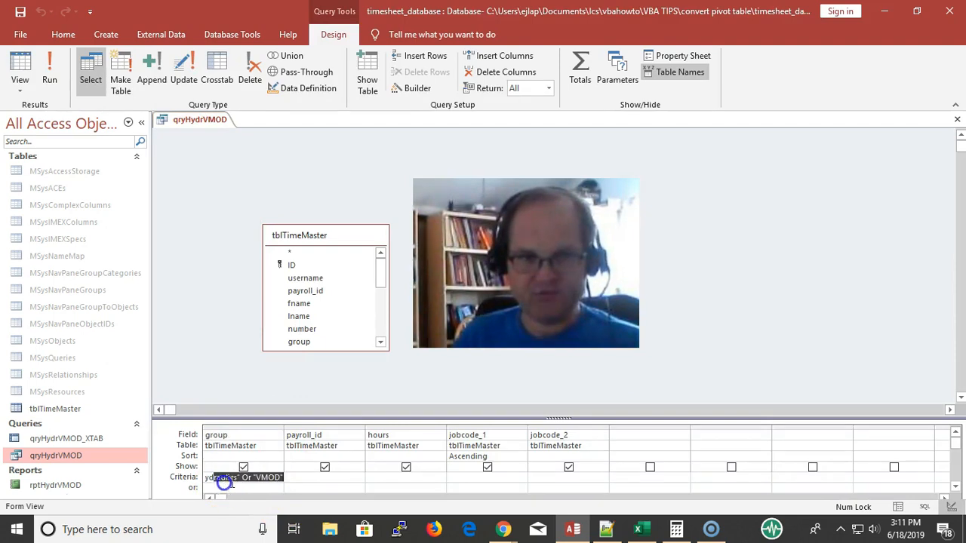
pyautogui.click(276, 483)
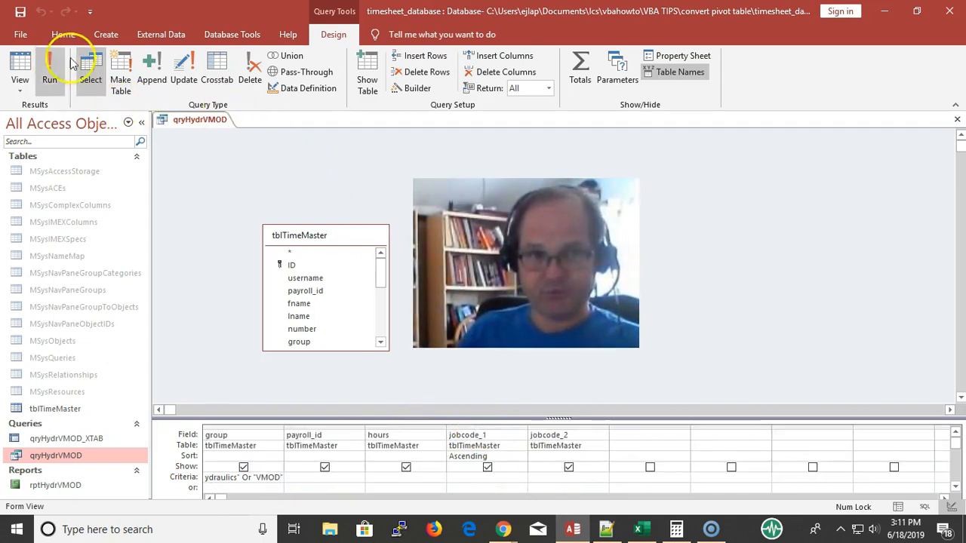
# Run qryHydrVMOD, browse its records down to the Lunch Break rows, and close the query
pyautogui.click(48, 66)
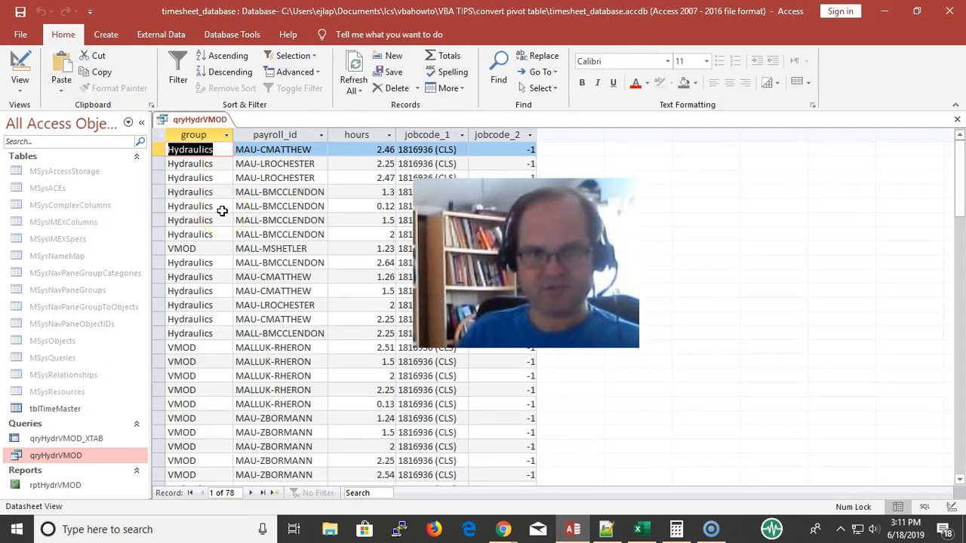
pyautogui.scroll(-13, 222, 211)
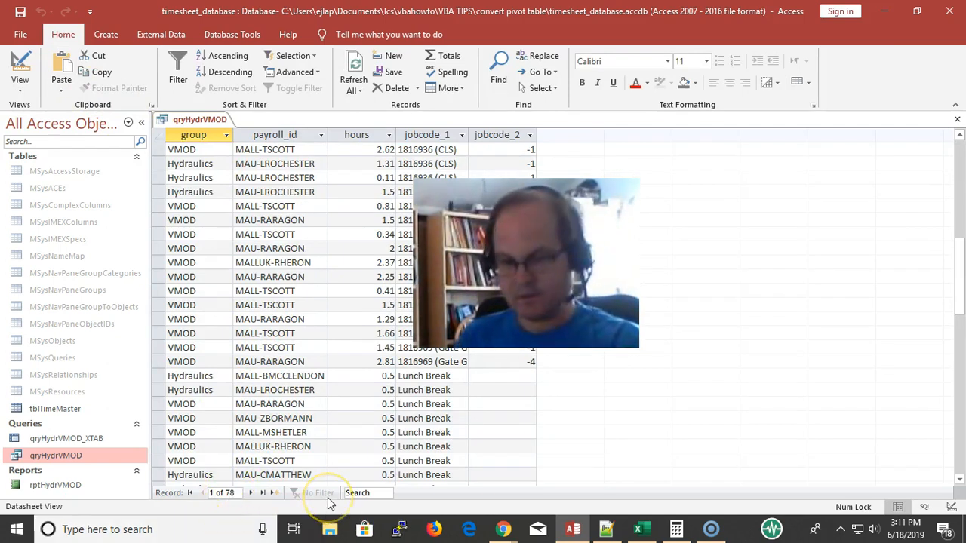
pyautogui.hotkey('ctrl', 'w')
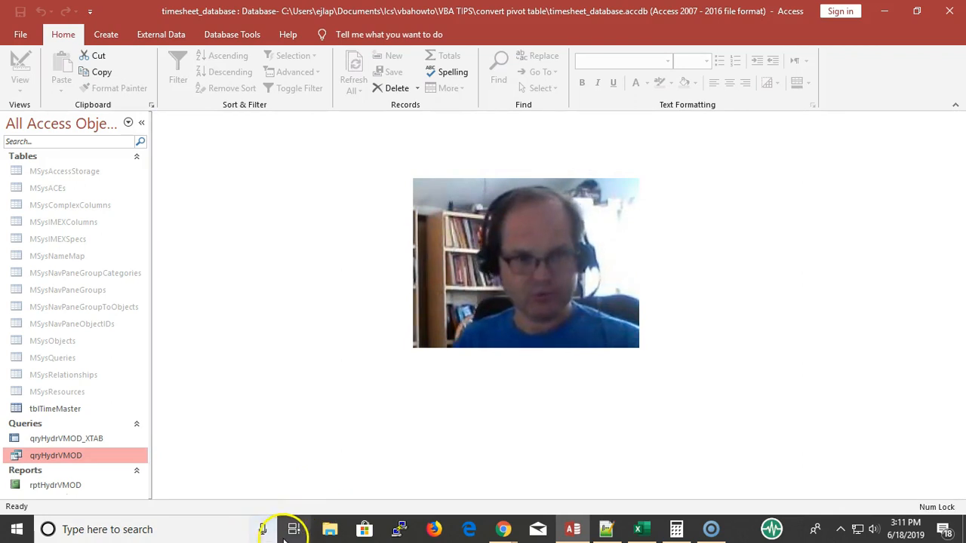
# Open the qryHydrVMOD_XTAB crosstab query in Datasheet View
pyautogui.click(101, 439)
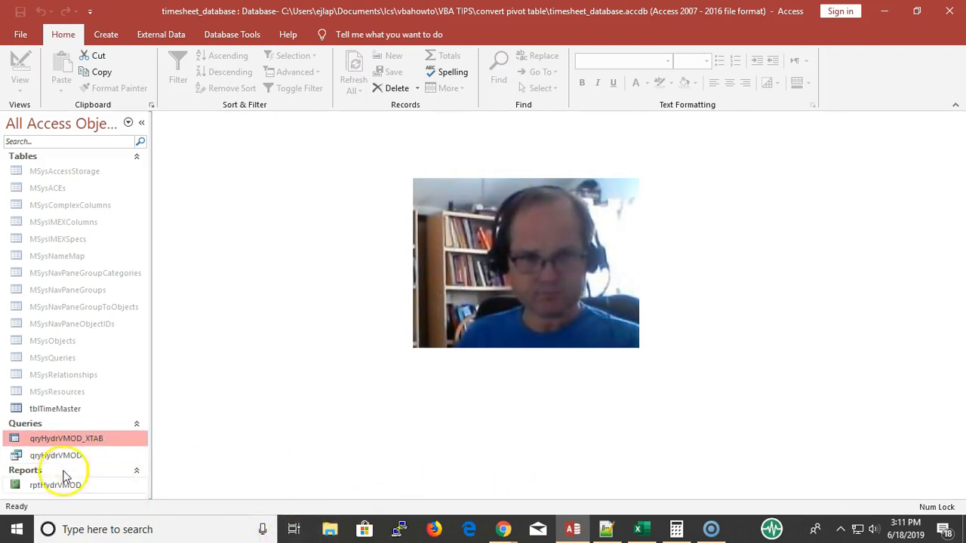
pyautogui.click(70, 455)
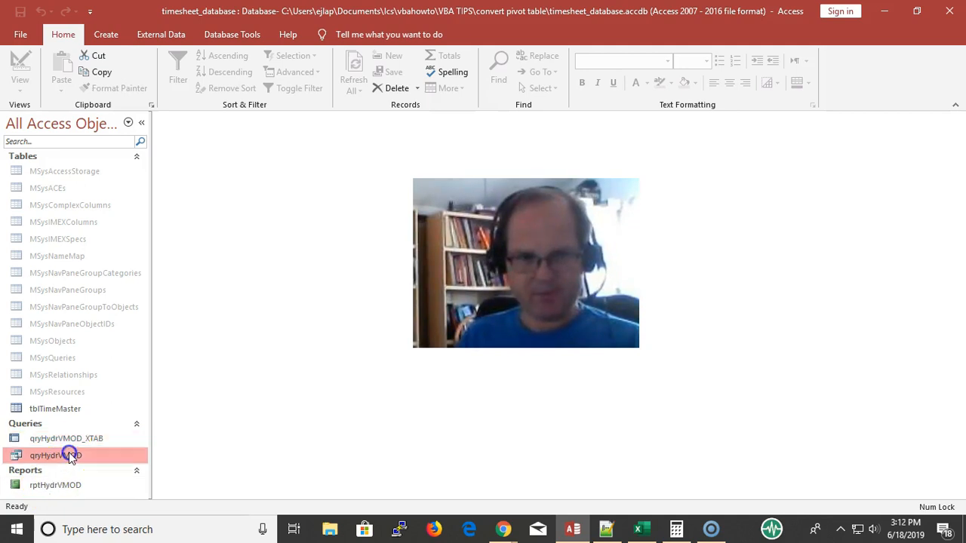
pyautogui.click(103, 444)
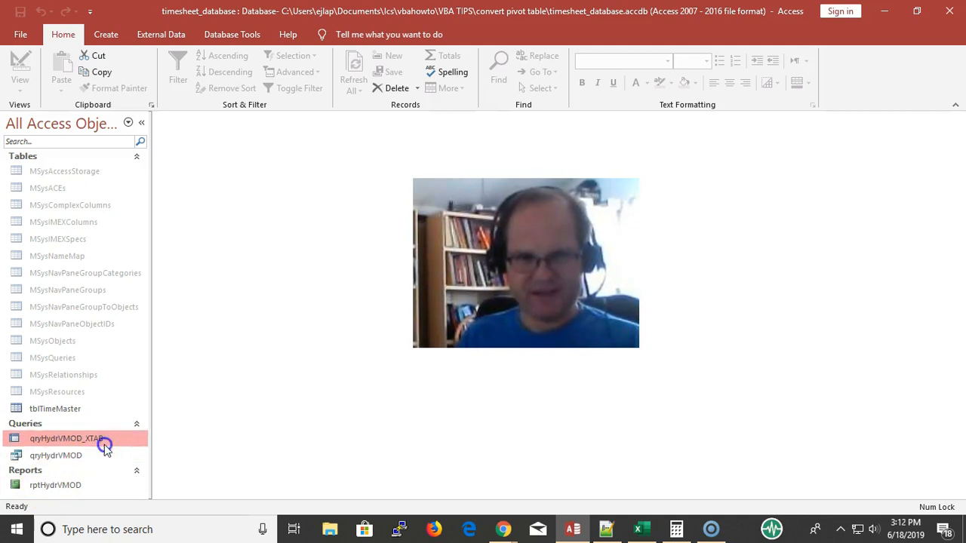
pyautogui.doubleClick(60, 440)
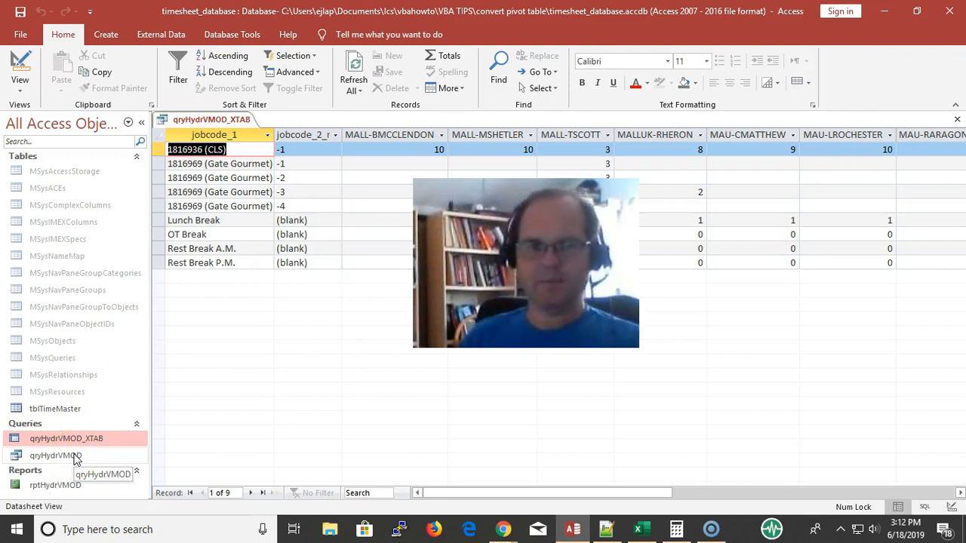
pyautogui.click(96, 443)
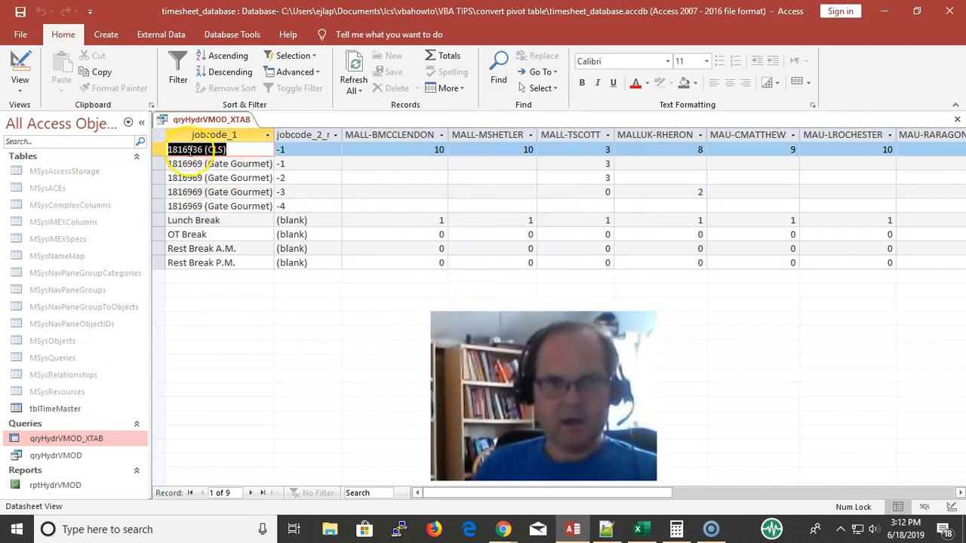
# Examine the jobcode_1 and modified jobcode_2 columns that serve as row headings in the crosstab results
pyautogui.click(244, 179)
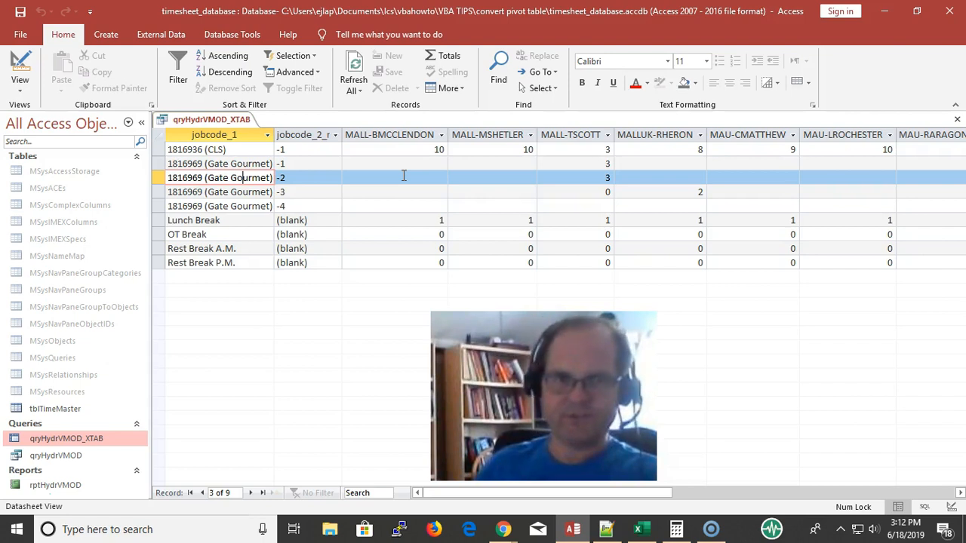
pyautogui.moveTo(230, 134); pyautogui.dragTo(314, 135)
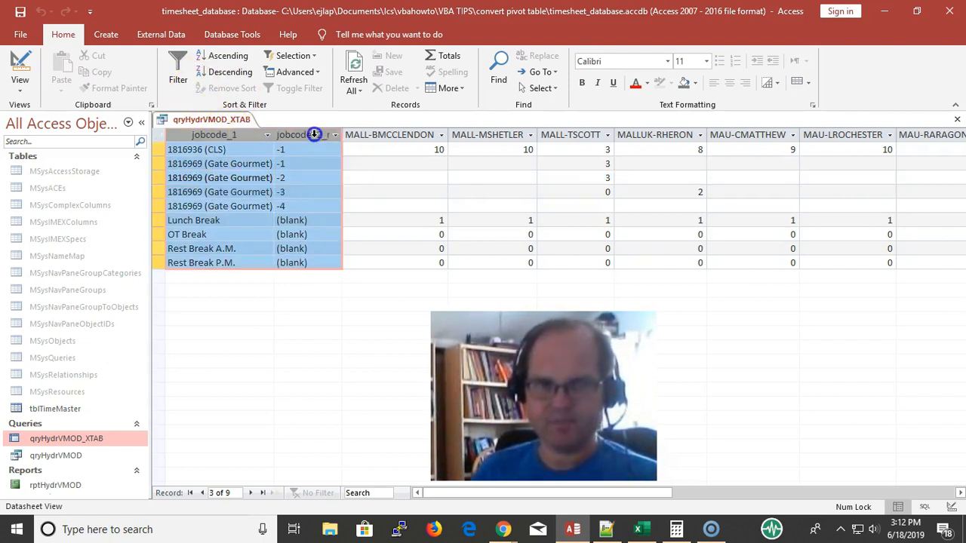
pyautogui.click(224, 192)
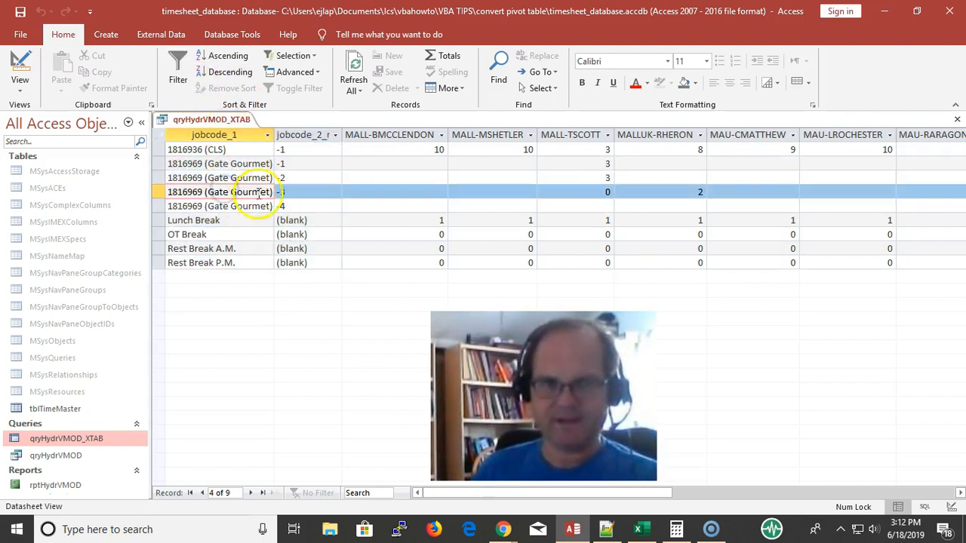
pyautogui.click(323, 189)
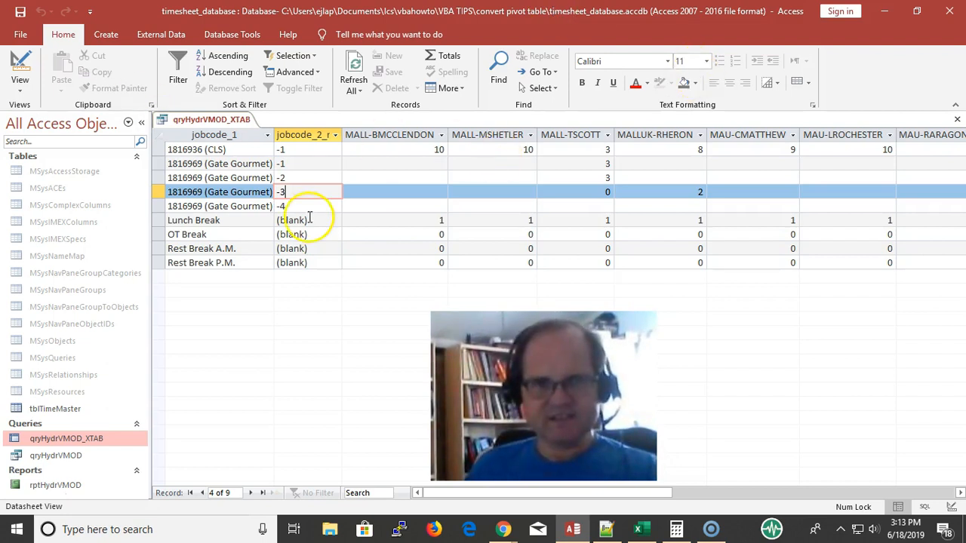
pyautogui.click(214, 134)
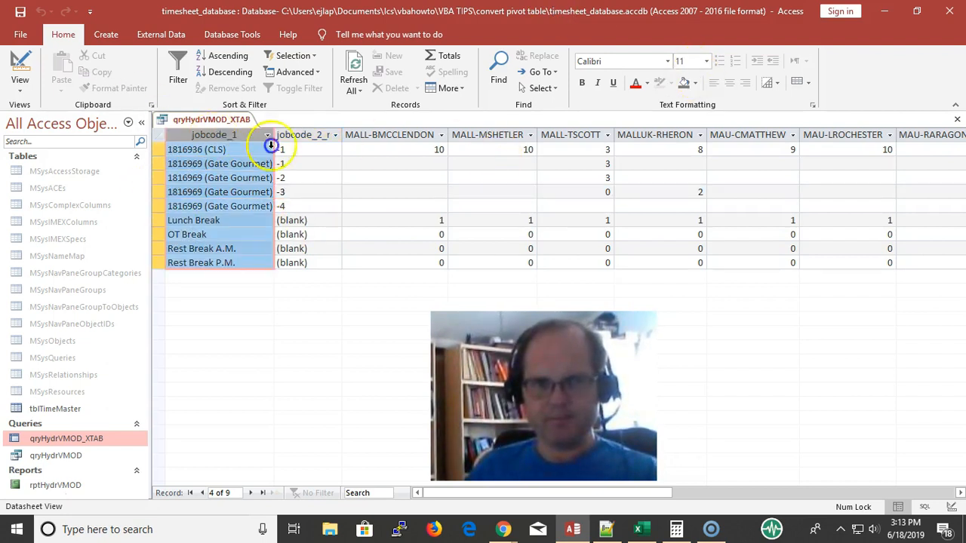
pyautogui.moveTo(270, 145); pyautogui.dragTo(287, 146)
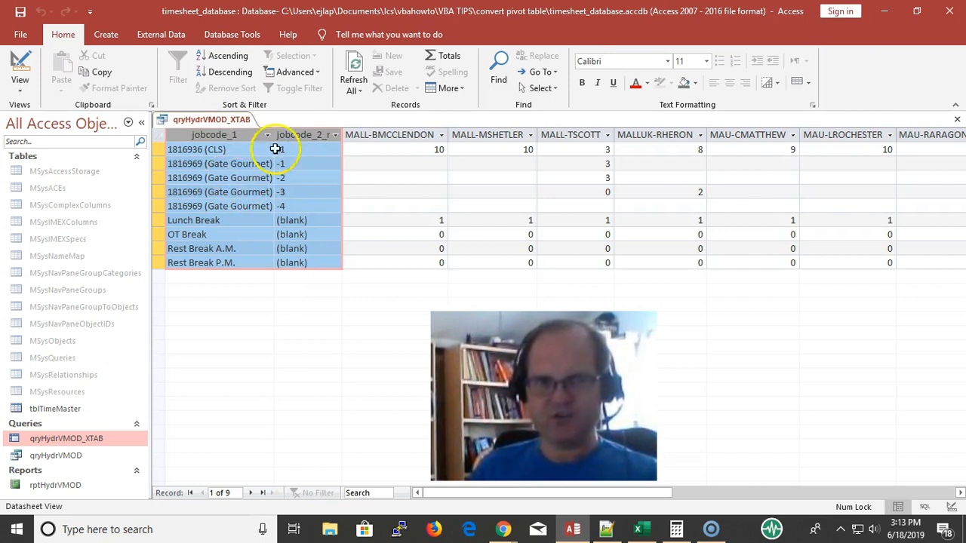
# Open qryHydrVMOD_XTAB in Design View and move the qryHydrVMOD field list toward the upper-left of the design area
pyautogui.rightClick(206, 122)
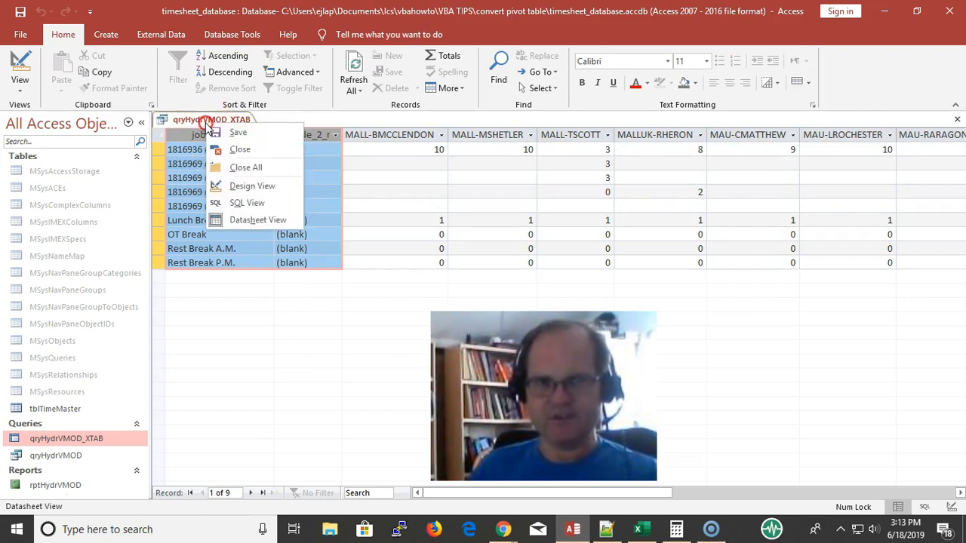
pyautogui.click(247, 188)
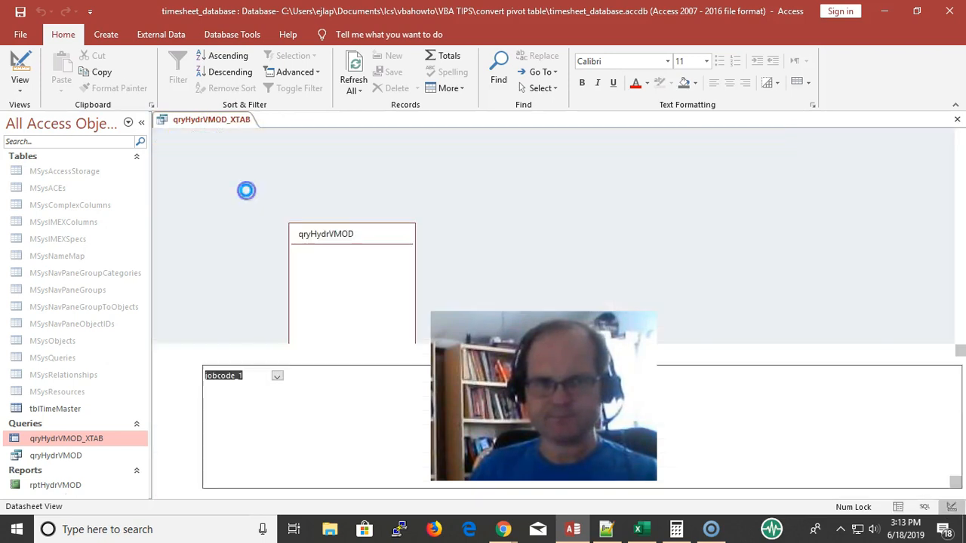
pyautogui.moveTo(363, 236); pyautogui.dragTo(272, 172)
pyautogui.click(249, 188)
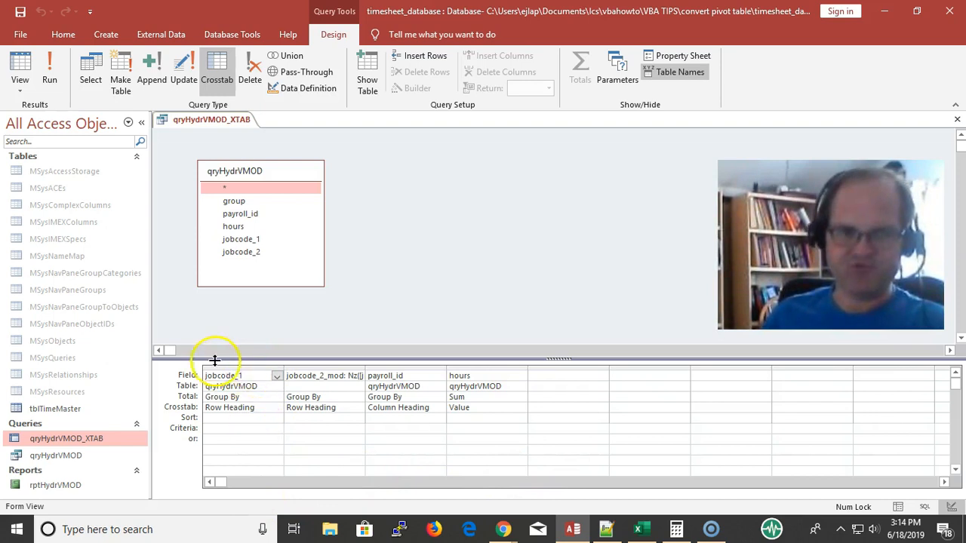
# Examine the jobcode_1 column's Group By total and Row Heading crosstab setting in the design grid
pyautogui.click(238, 375)
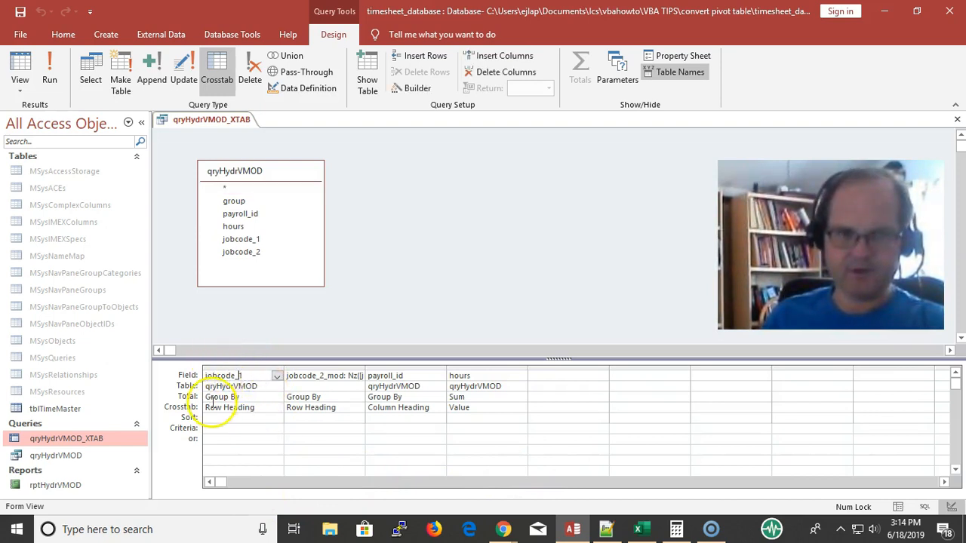
pyautogui.moveTo(240, 395); pyautogui.dragTo(166, 393)
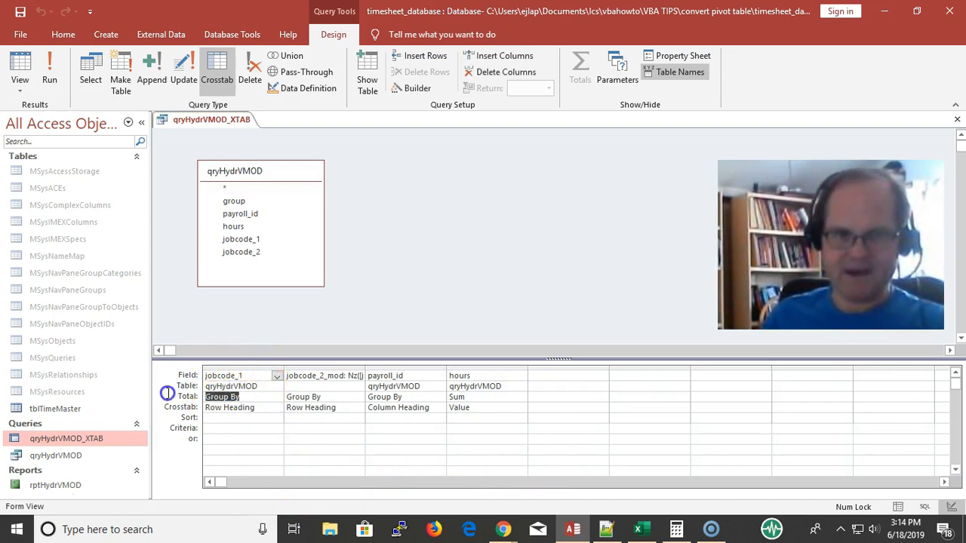
pyautogui.click(256, 408)
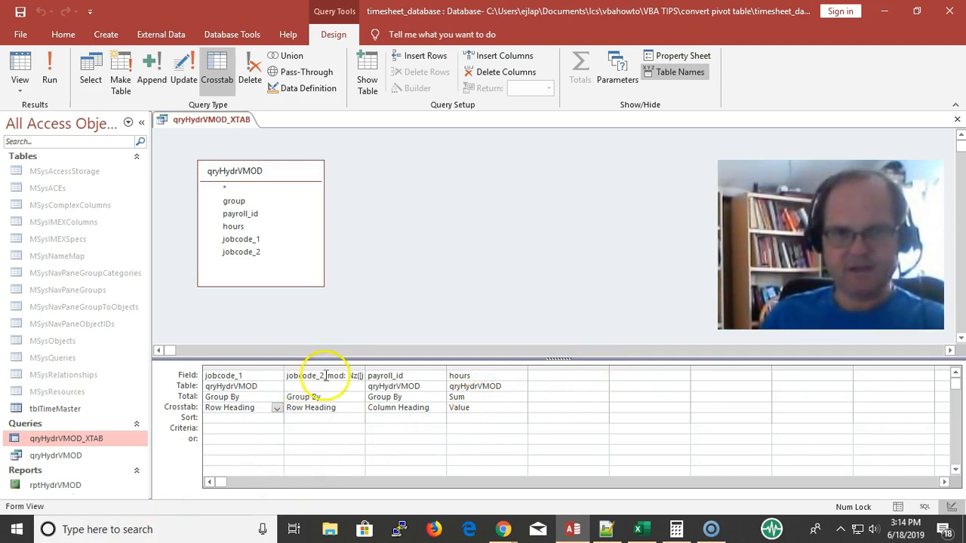
# Widen the jobcode_2_mod column to fit its full Nz expression, and compare it with the (blank) rows of the Hydr.VMOD pivot table in Excel
pyautogui.doubleClick(366, 366)
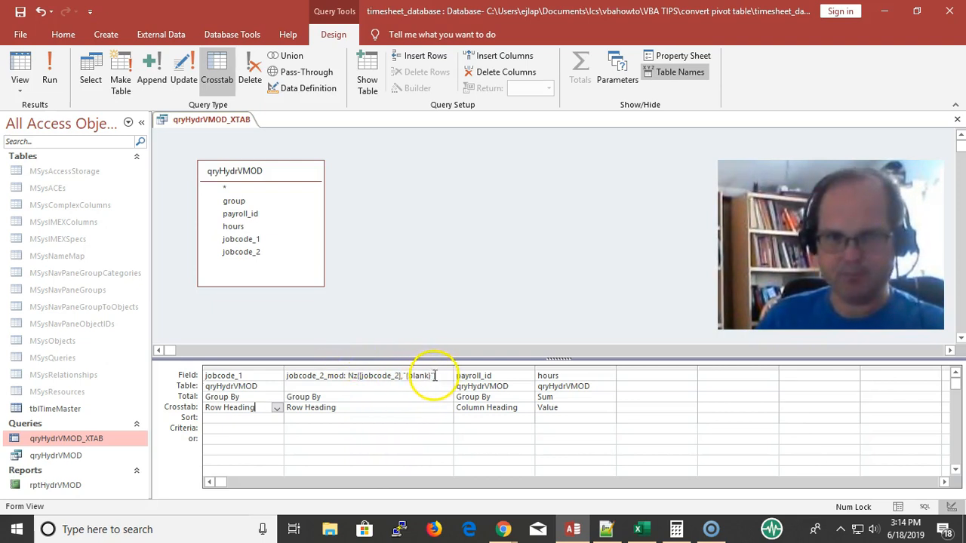
pyautogui.click(642, 529)
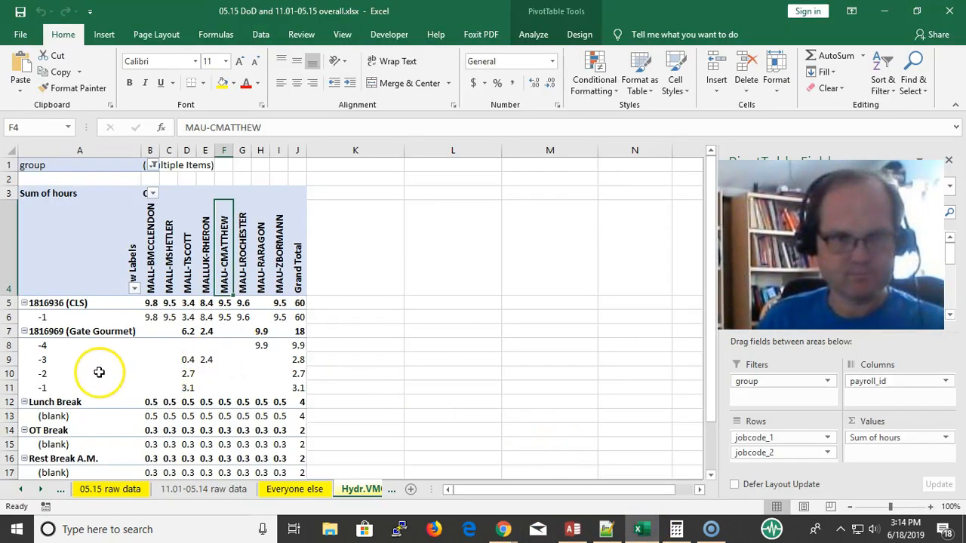
pyautogui.scroll(-3, 99, 372)
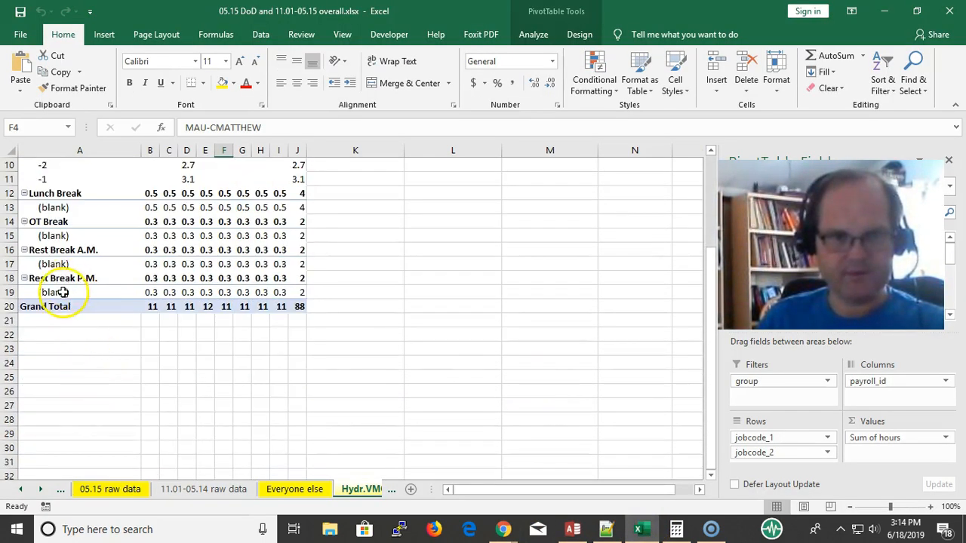
# Examine the (blank) rows under the lunch, OT and rest breaks in the Hydr.VMOD pivot table, and switch back to Access
pyautogui.click(64, 292)
pyautogui.click(74, 265)
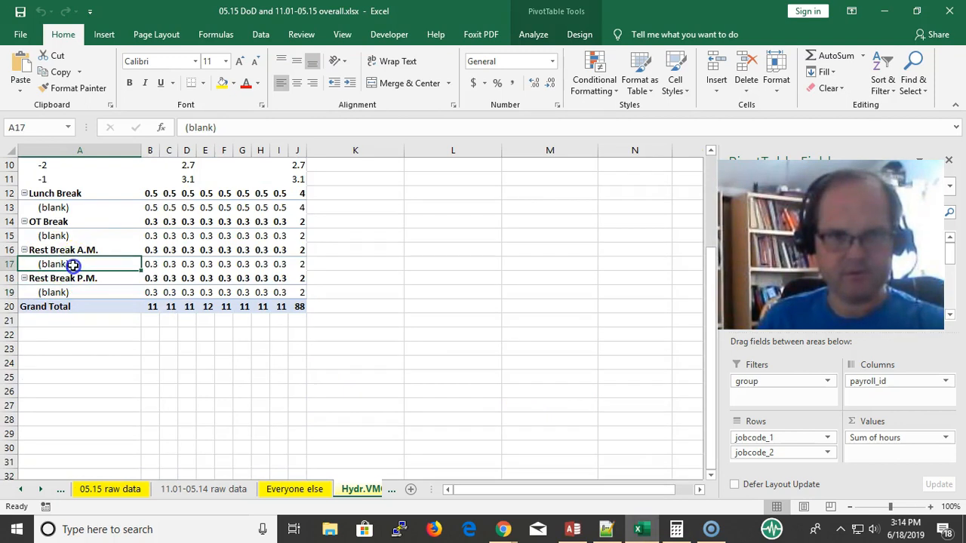
pyautogui.click(68, 235)
pyautogui.click(78, 211)
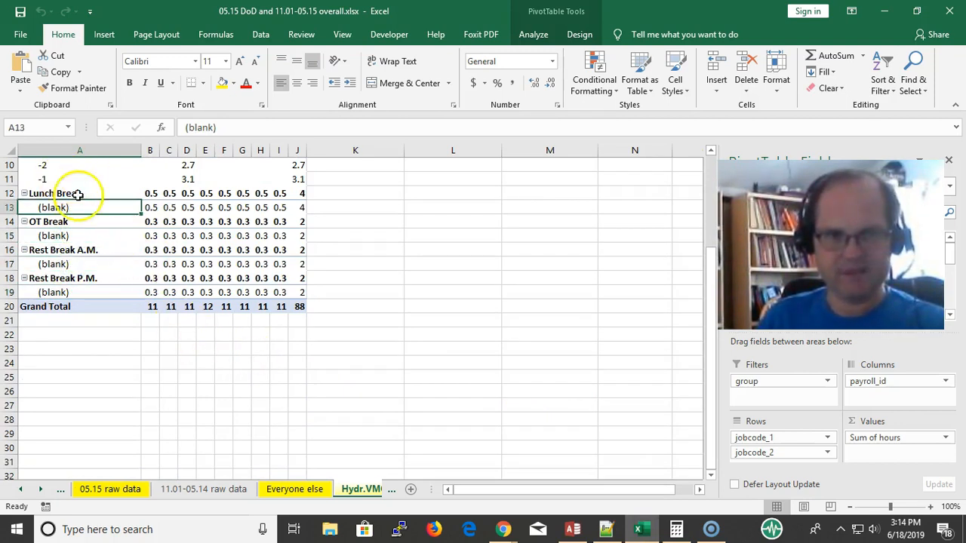
pyautogui.click(640, 527)
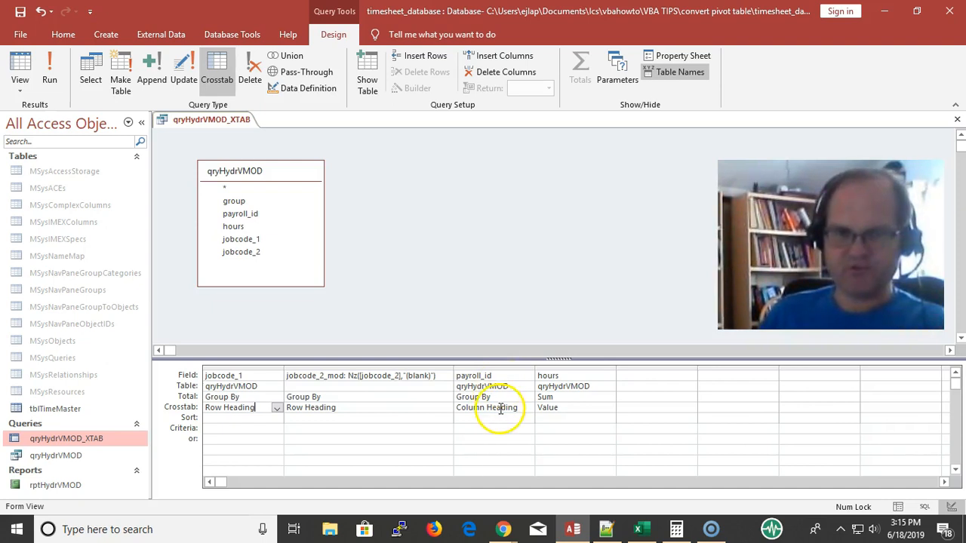
# Run qryHydrVMOD_XTAB and examine its two row heading columns and all the payroll_id columns in the results
pyautogui.click(49, 75)
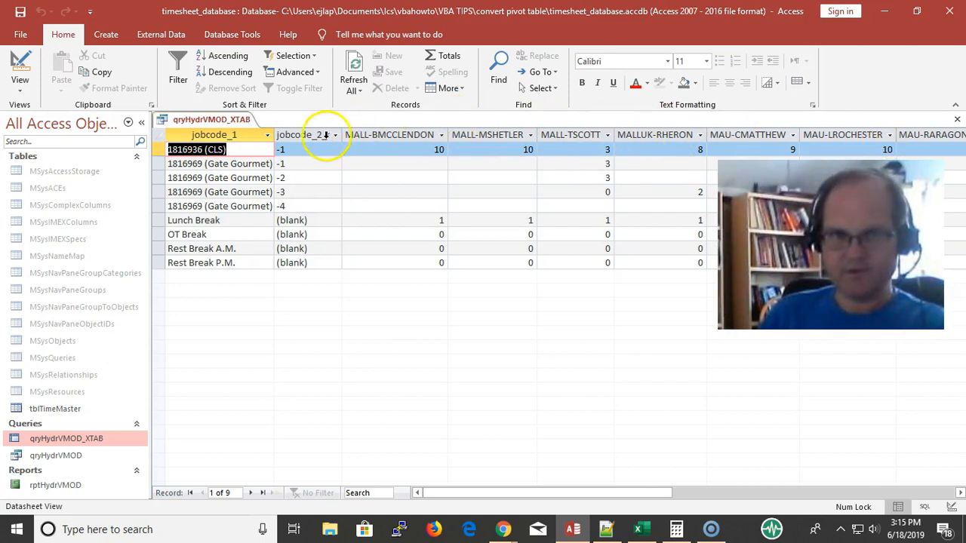
pyautogui.keyDown('shift'); pyautogui.click(304, 135); pyautogui.keyUp('shift')
pyautogui.click(172, 134)
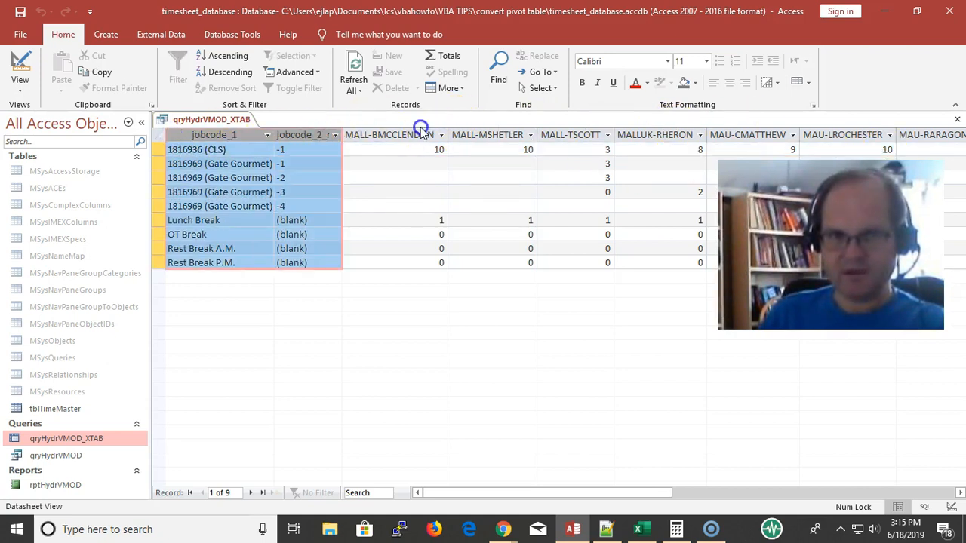
pyautogui.moveTo(419, 135); pyautogui.dragTo(963, 121)
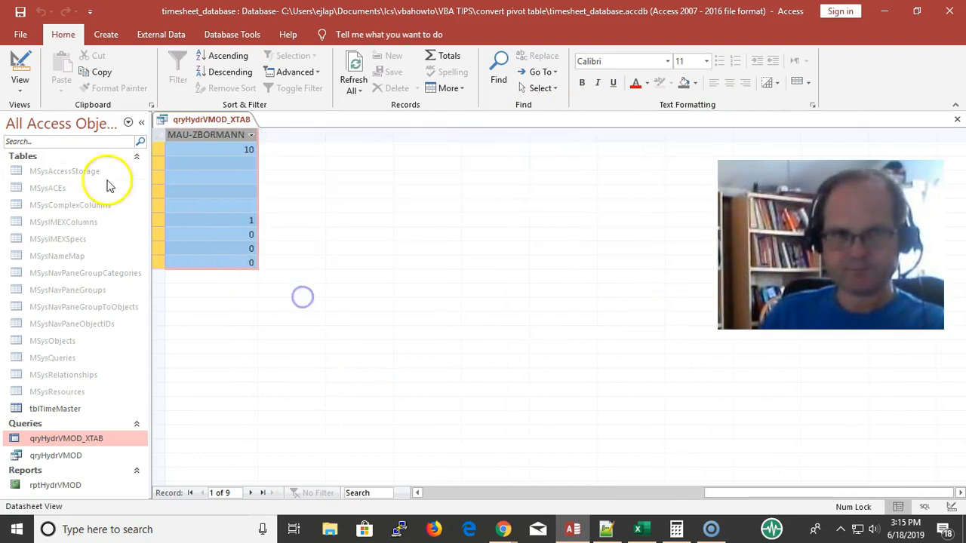
# In Design View, set the crosstab query's Column Headings property to 1,2,3 and run the query
pyautogui.click(9, 62)
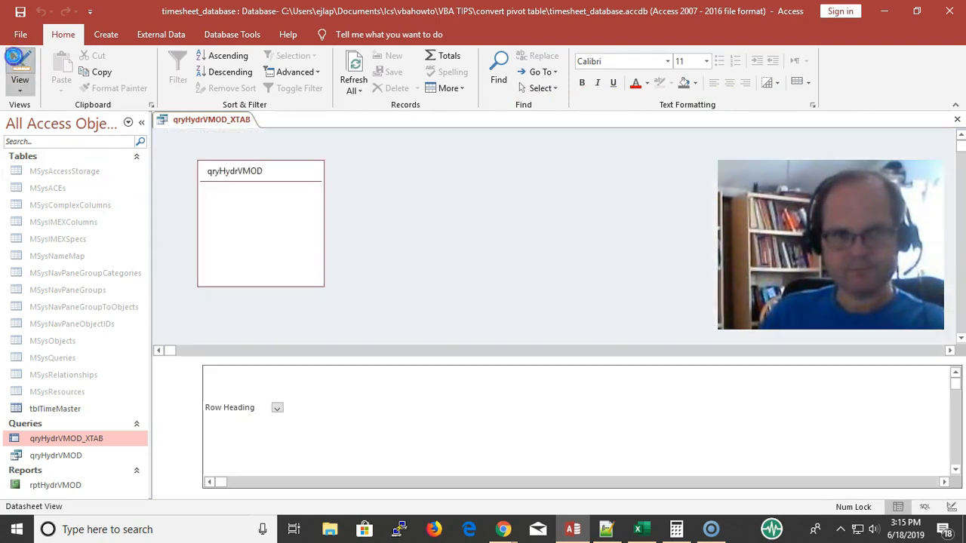
pyautogui.rightClick(499, 280)
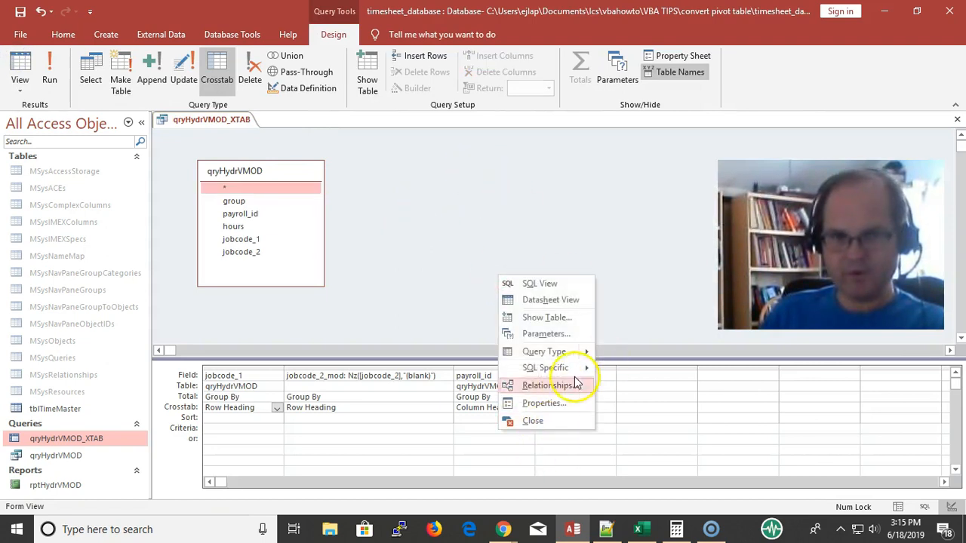
pyautogui.click(569, 400)
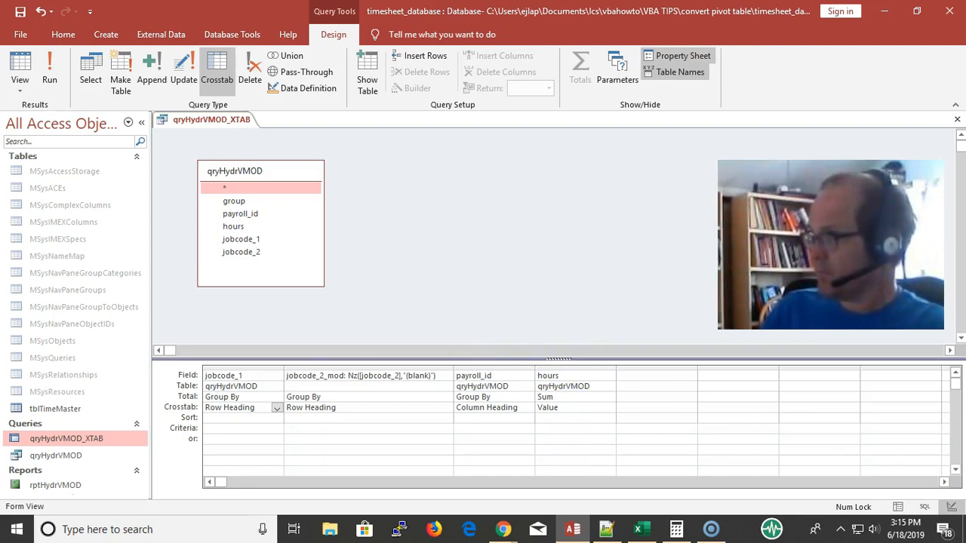
pyautogui.moveTo(820, 246); pyautogui.dragTo(447, 176)
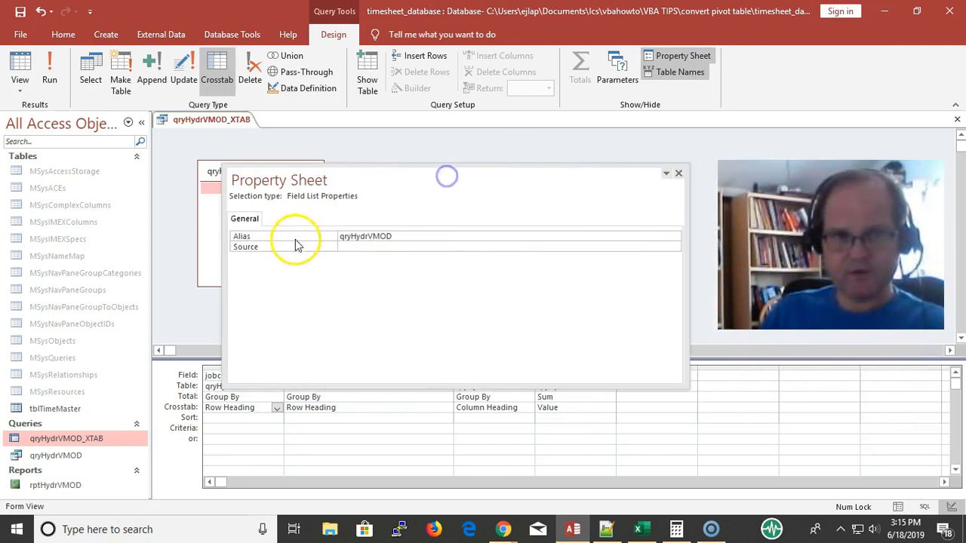
pyautogui.click(508, 447)
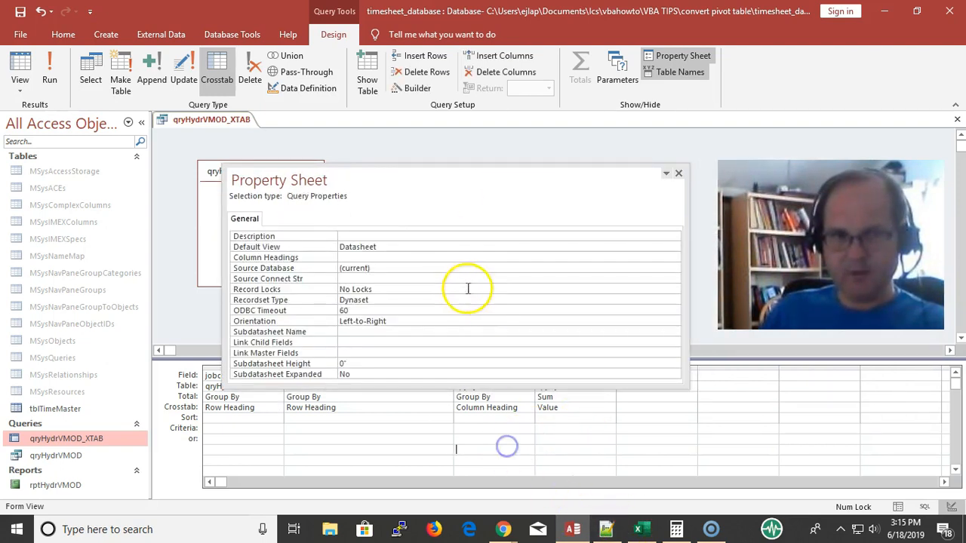
pyautogui.click(376, 267)
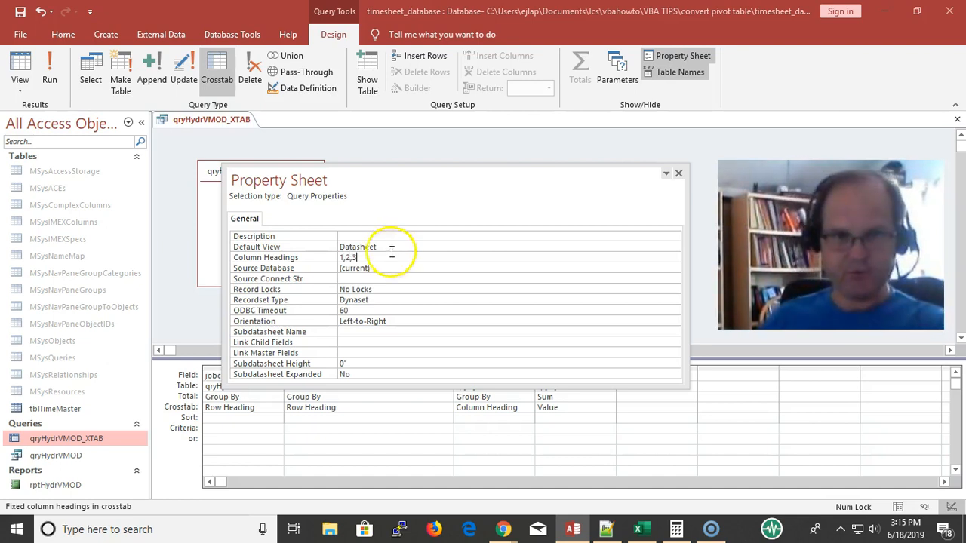
pyautogui.click(49, 66)
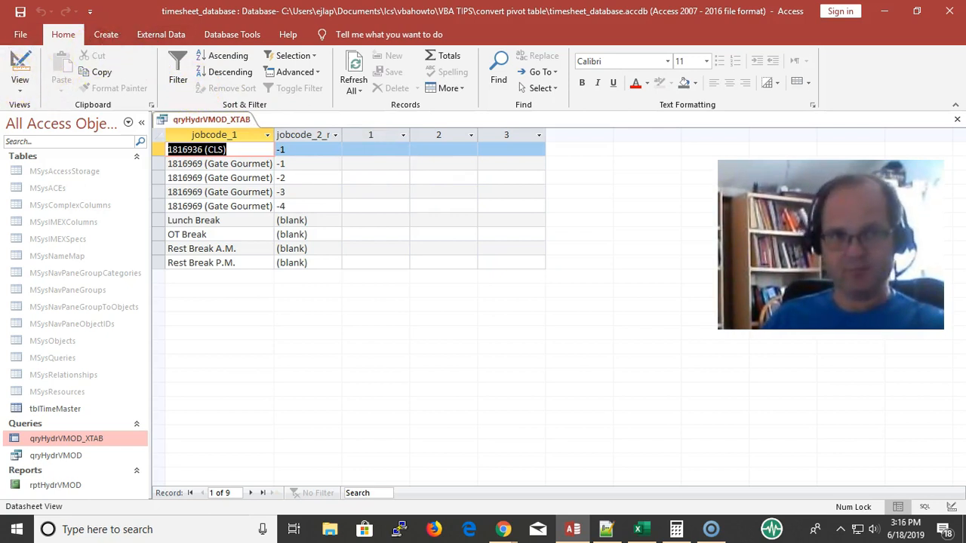
# Clear the crosstab query's Column Headings property and rerun the query to examine its payroll_id columns and hour values
pyautogui.click(20, 76)
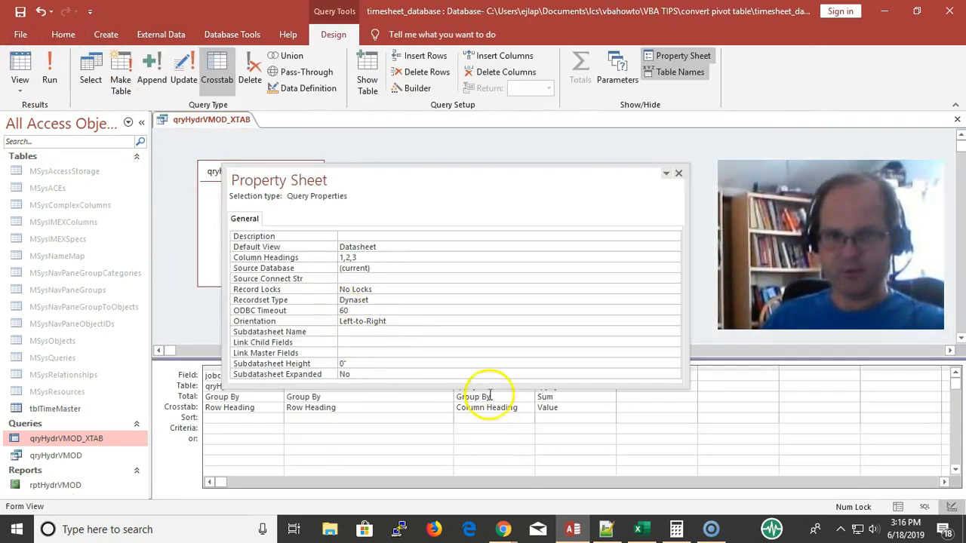
pyautogui.click(361, 257)
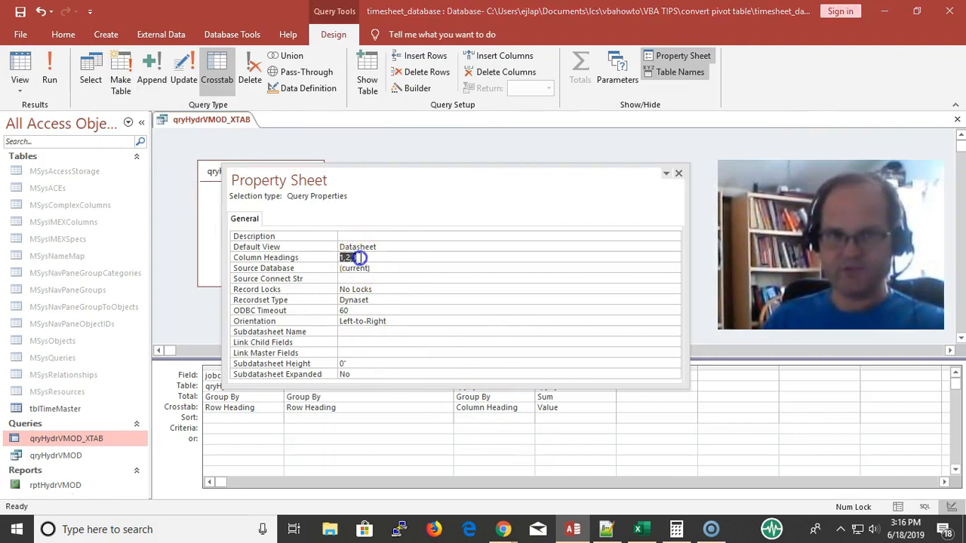
pyautogui.click(433, 289)
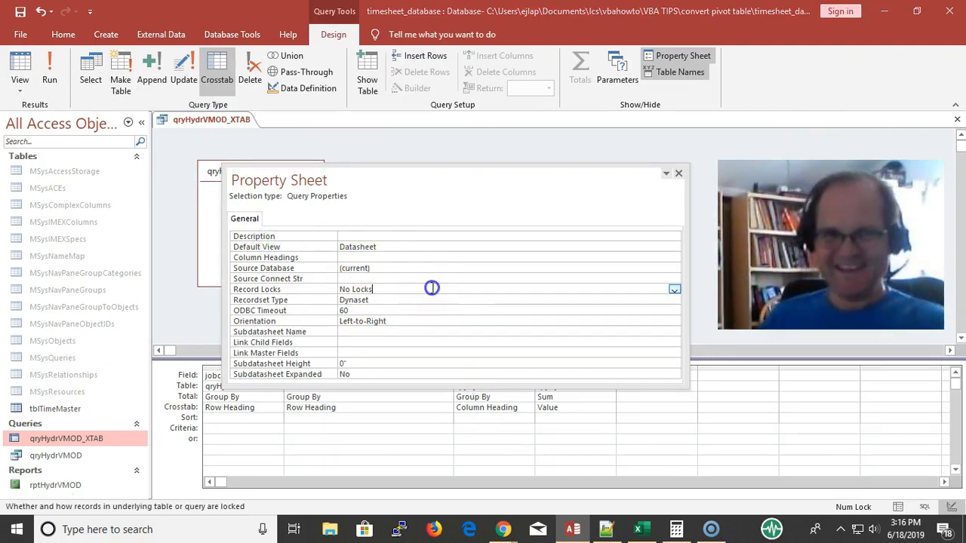
pyautogui.click(53, 64)
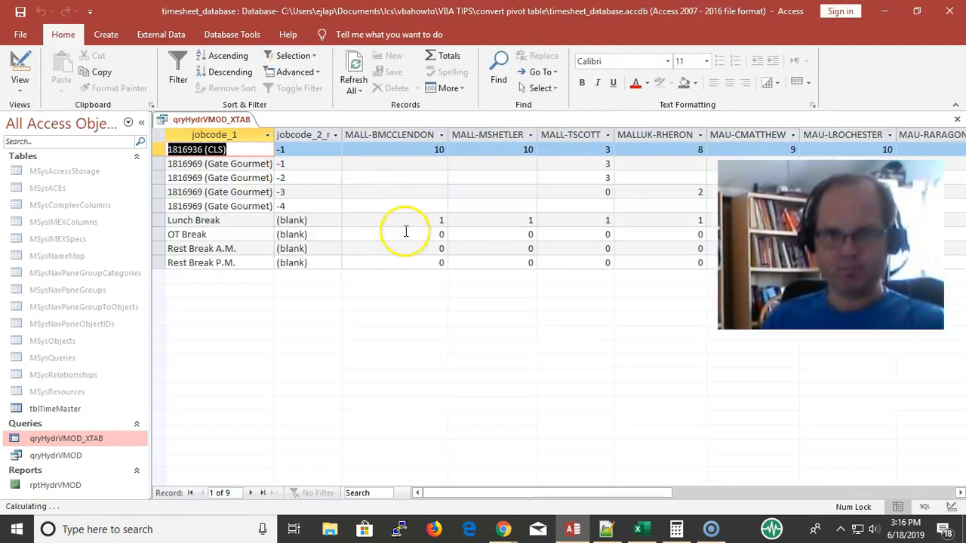
pyautogui.moveTo(394, 134); pyautogui.dragTo(451, 135)
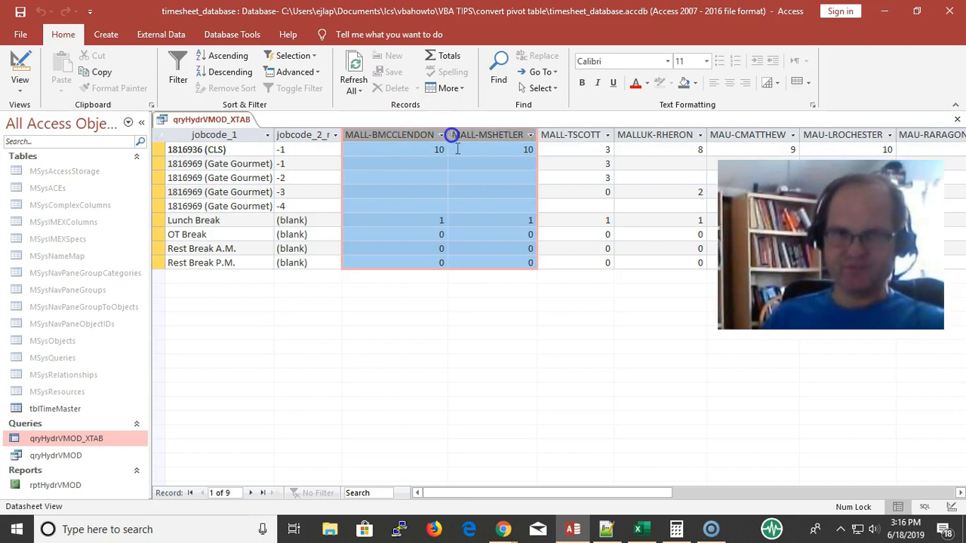
pyautogui.click(458, 150)
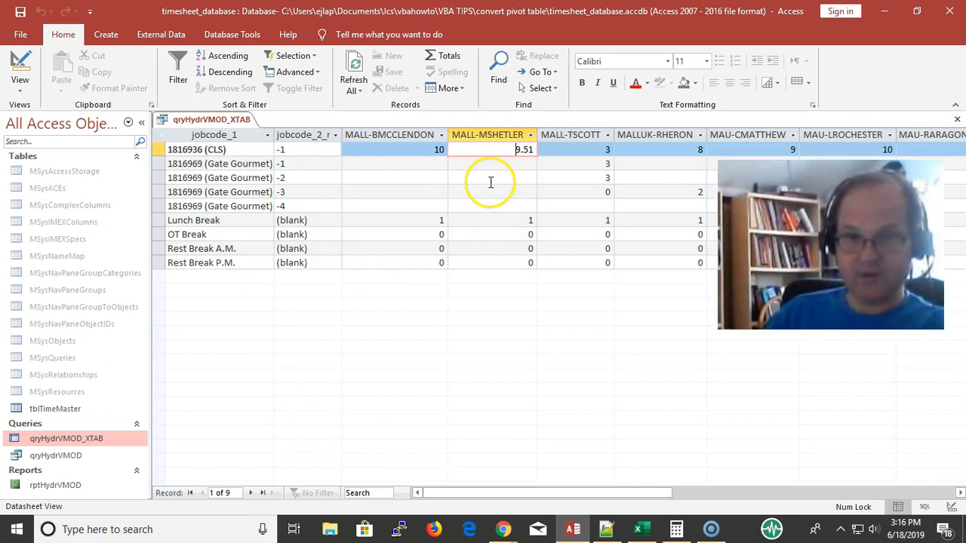
# Return qryHydrVMOD_XTAB to Design View, close the Property Sheet, and examine the hours column's Sum total and Value crosstab setting
pyautogui.click(20, 67)
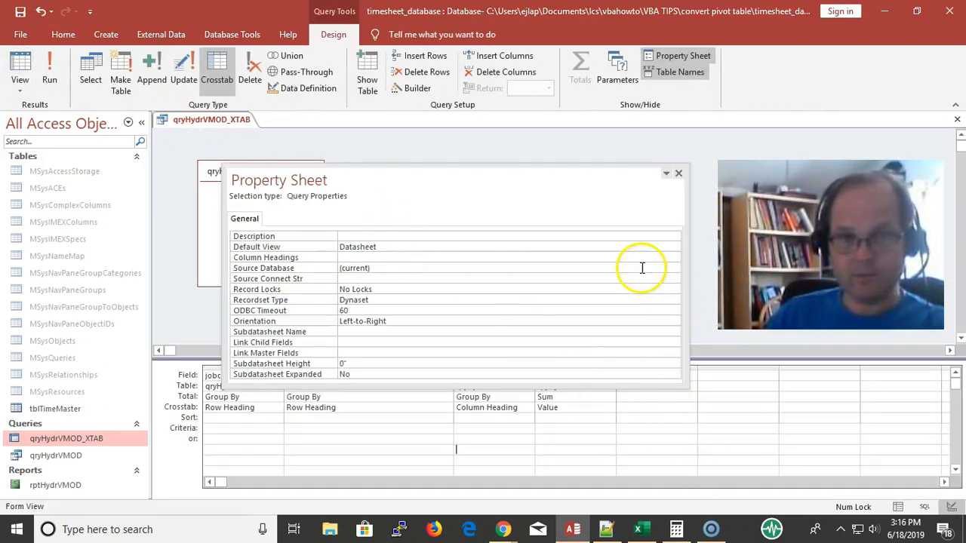
pyautogui.click(677, 175)
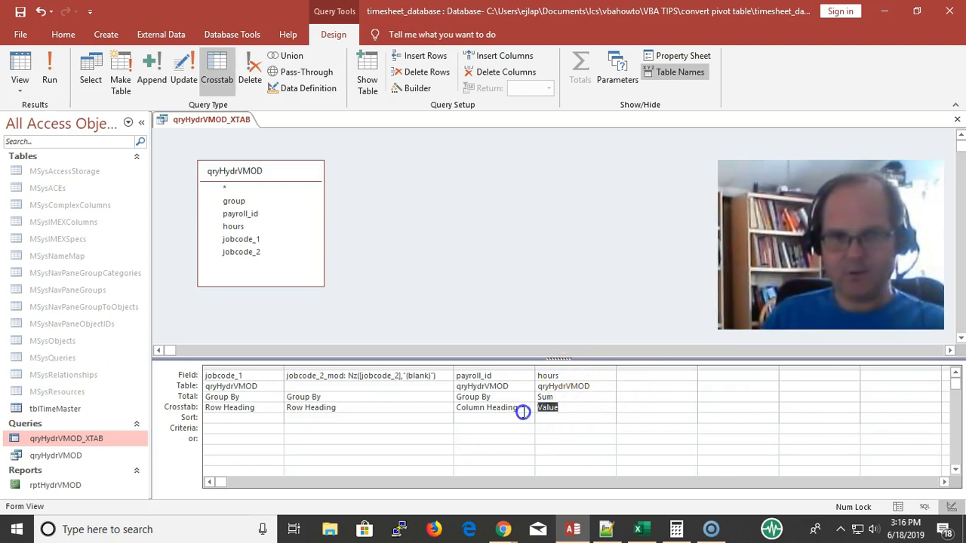
pyautogui.click(558, 423)
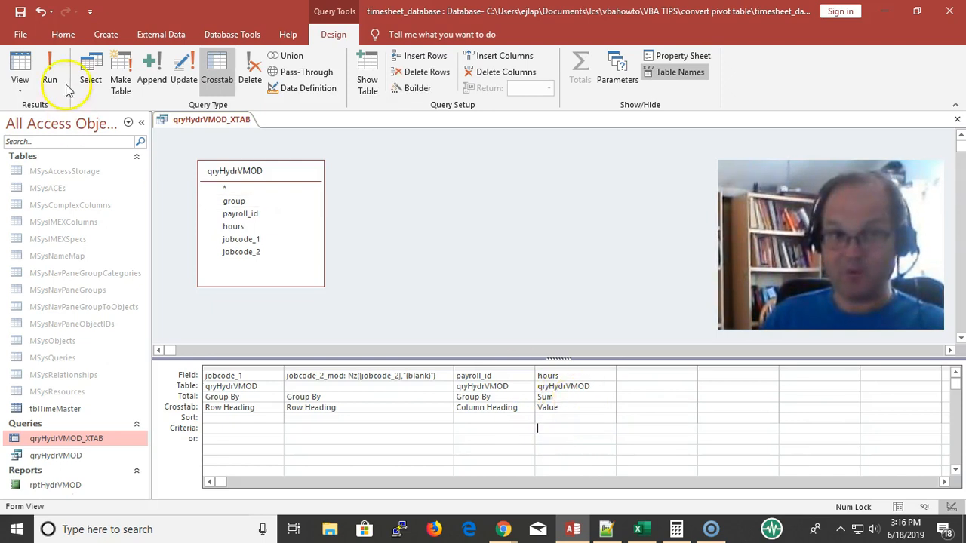
# Run the crosstab query and examine the rows for the CLS and first Gate Gourmet job codes
pyautogui.click(47, 63)
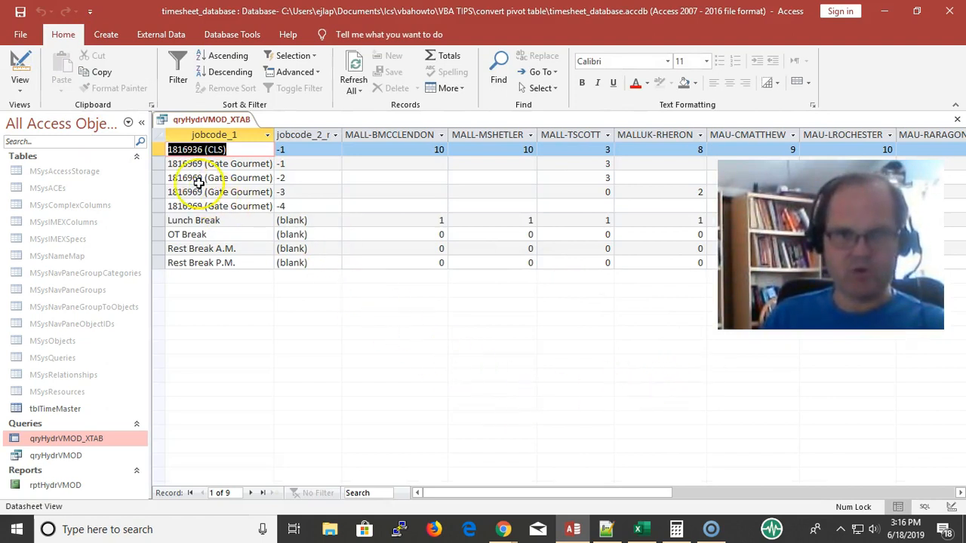
pyautogui.click(160, 149)
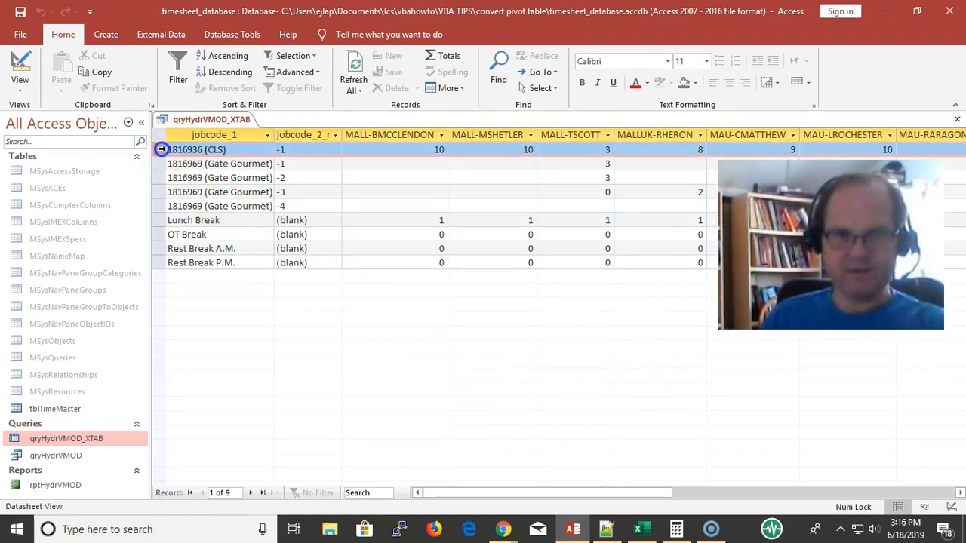
pyautogui.click(160, 166)
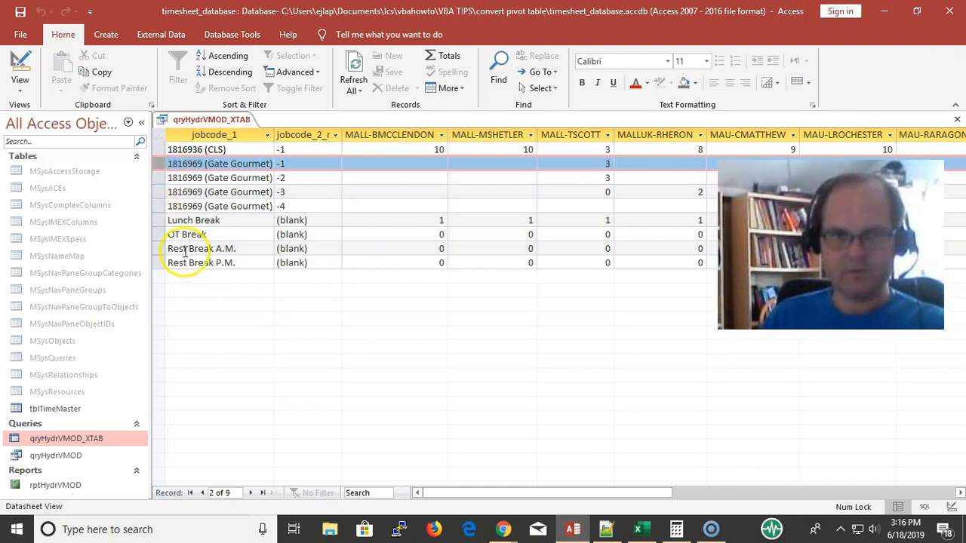
# Inspect the unrounded hours stored in individual cells of the Lunch Break, OT Break and Rest Break rows
pyautogui.doubleClick(418, 220)
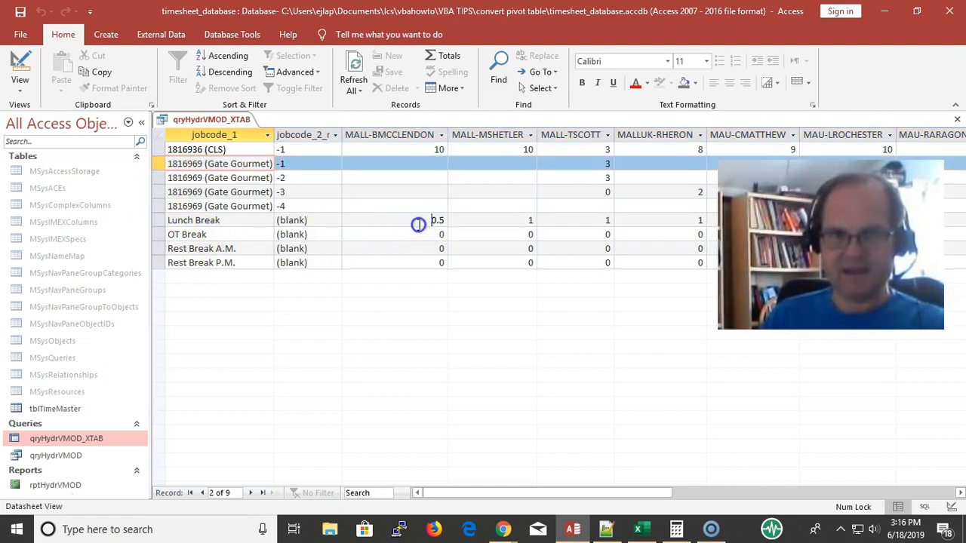
pyautogui.write('0.5')
pyautogui.click(493, 237)
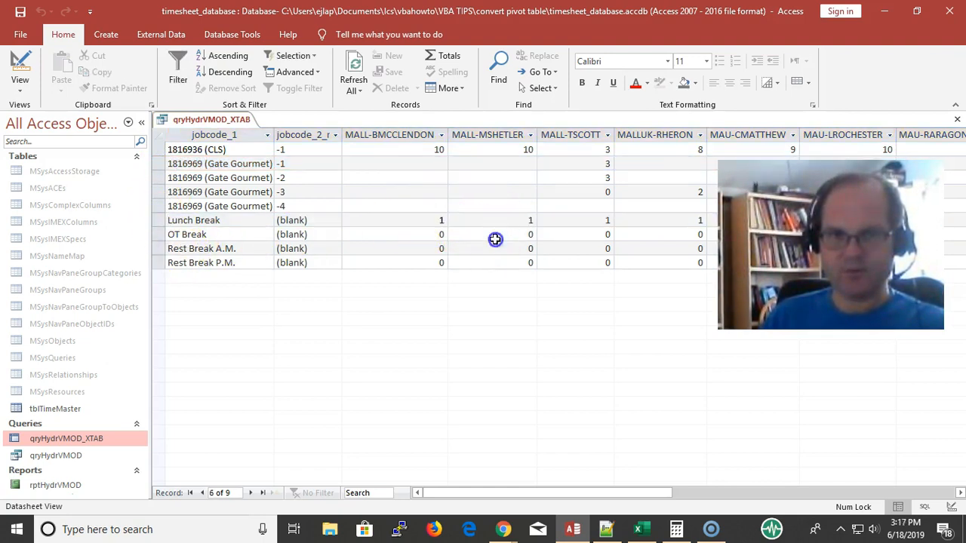
pyautogui.doubleClick(494, 221)
pyautogui.write('0.5')
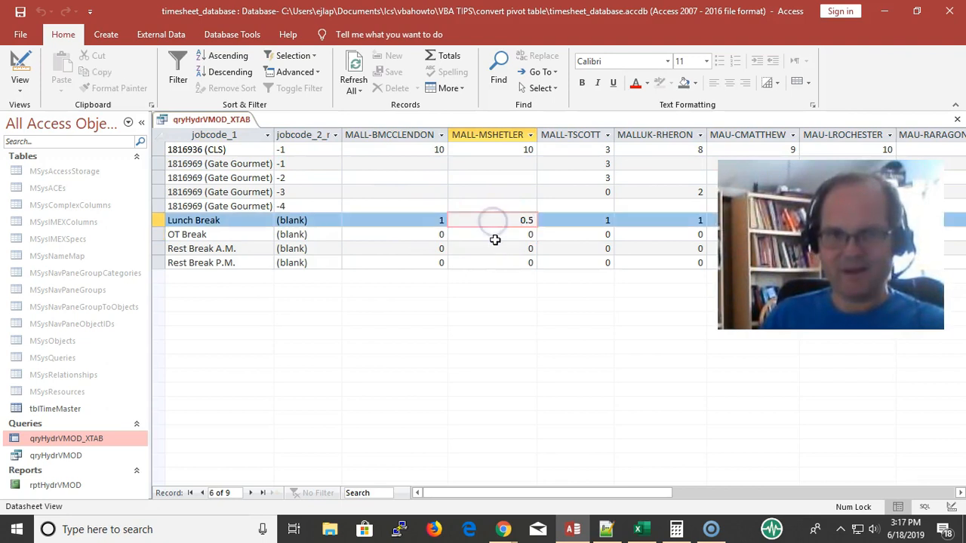
pyautogui.click(495, 248)
pyautogui.click(507, 219)
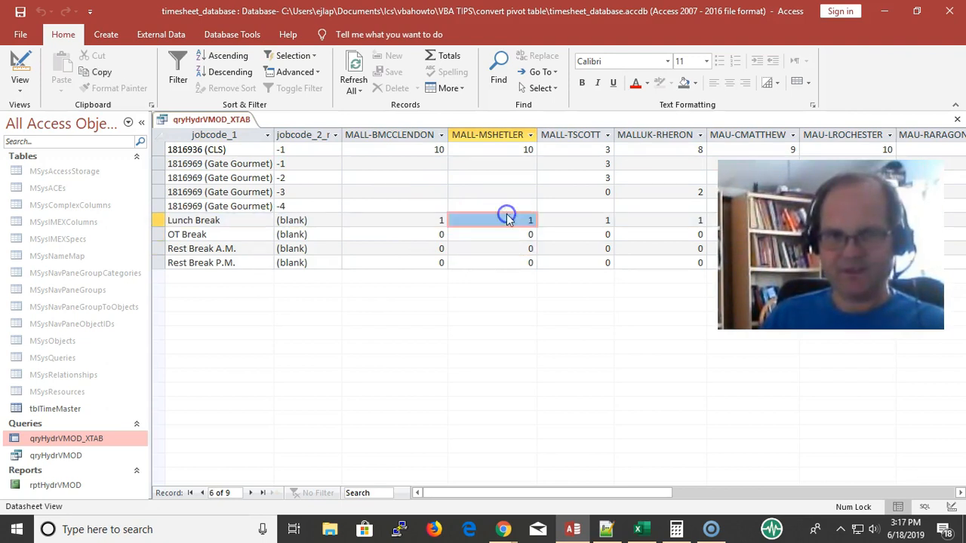
pyautogui.write('0.5')
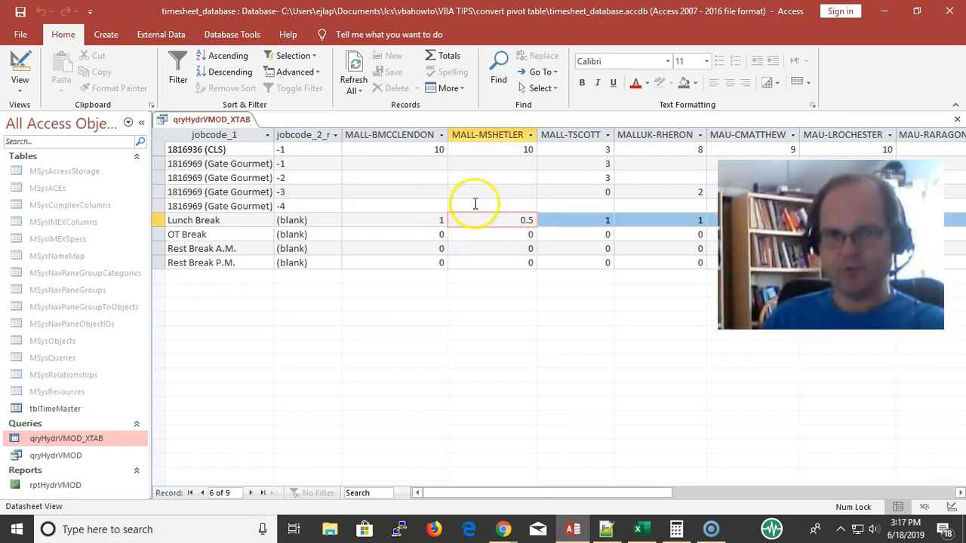
pyautogui.click(505, 233)
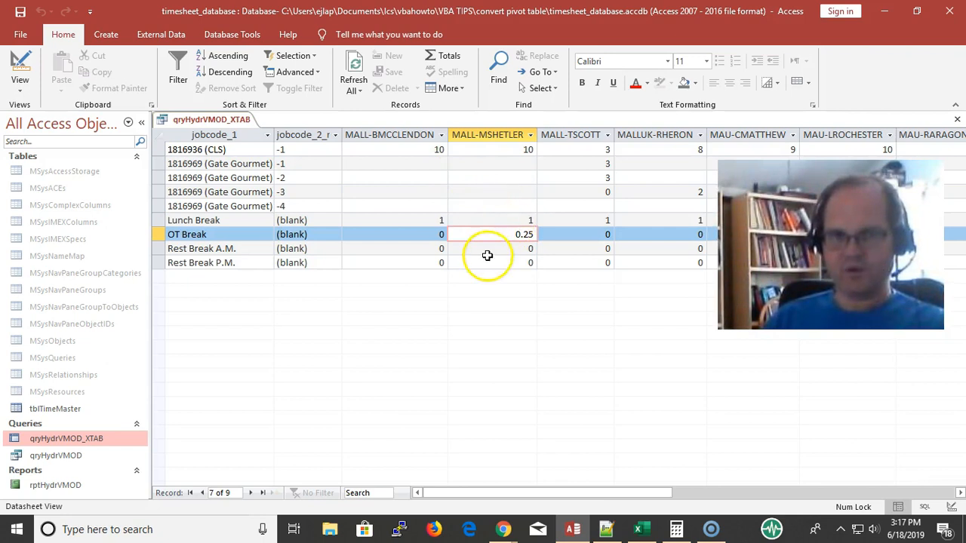
pyautogui.click(501, 262)
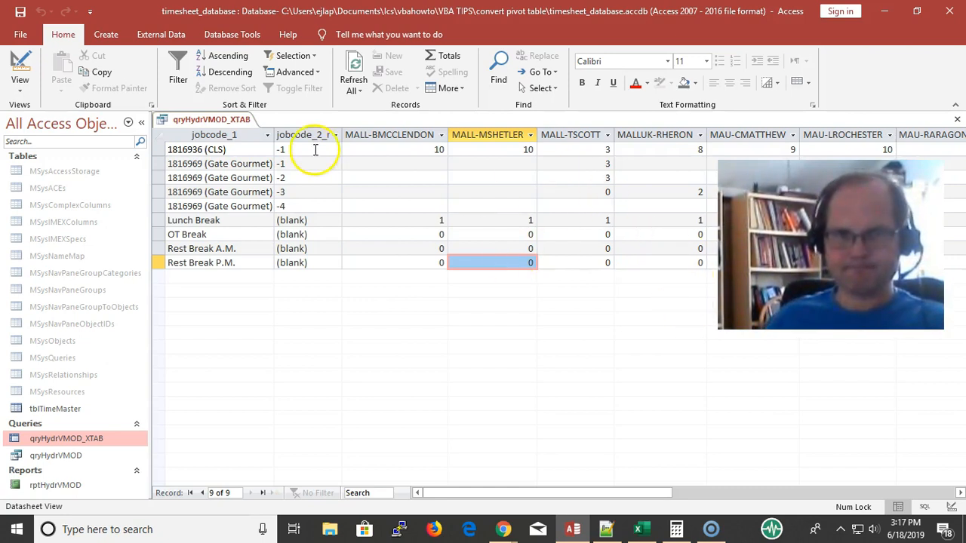
# Switch to Excel and compare the crosstab results with the upper rows of the Hydr.VMOD pivot table
pyautogui.click(463, 191)
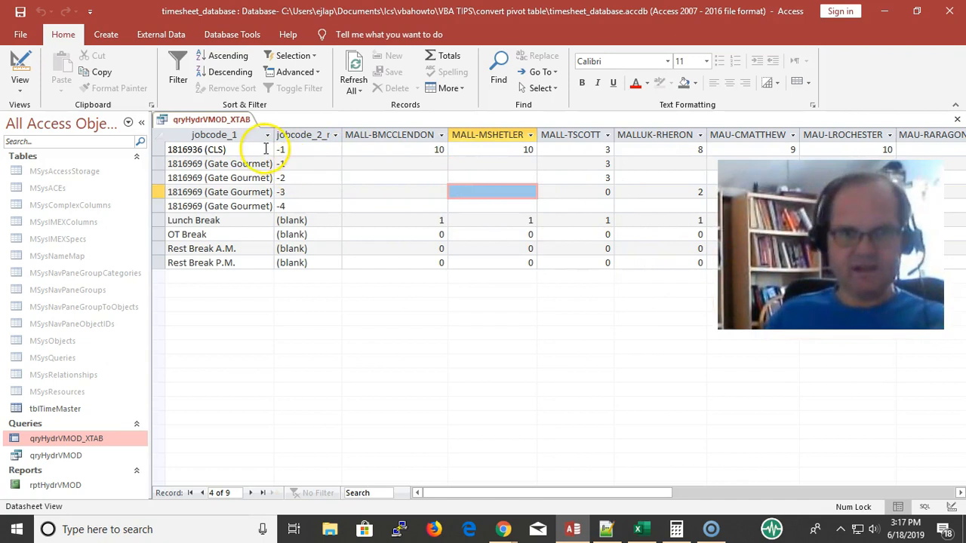
pyautogui.hotkey('alt', 'Tab')
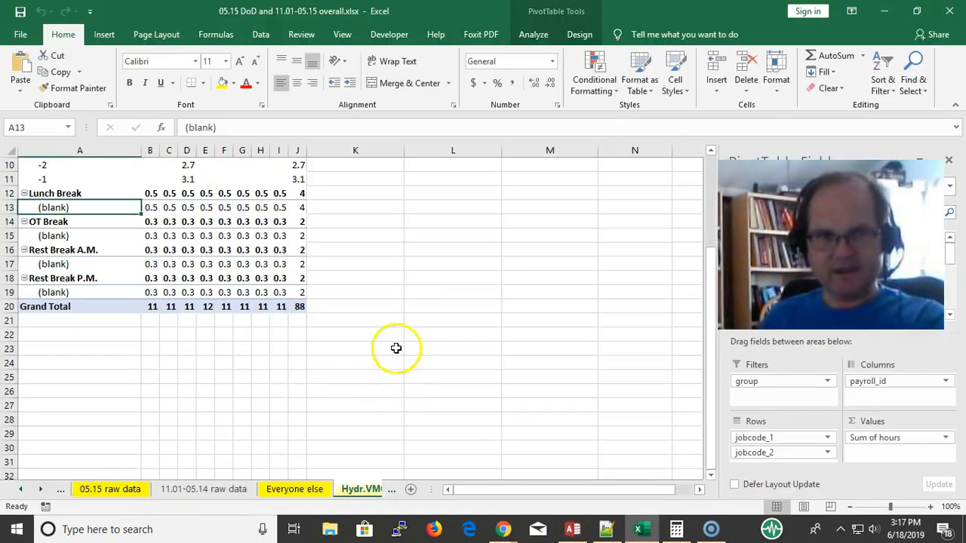
pyautogui.scroll(3, 165, 279)
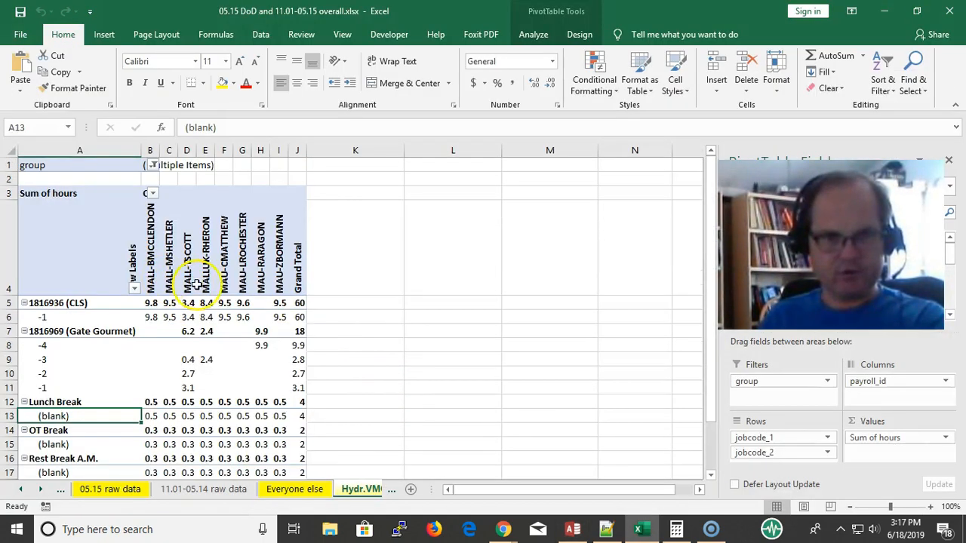
# Select the -1 row under the CLS job code, return to Access and close qryHydrVMOD_XTAB without saving its design changes
pyautogui.click(65, 311)
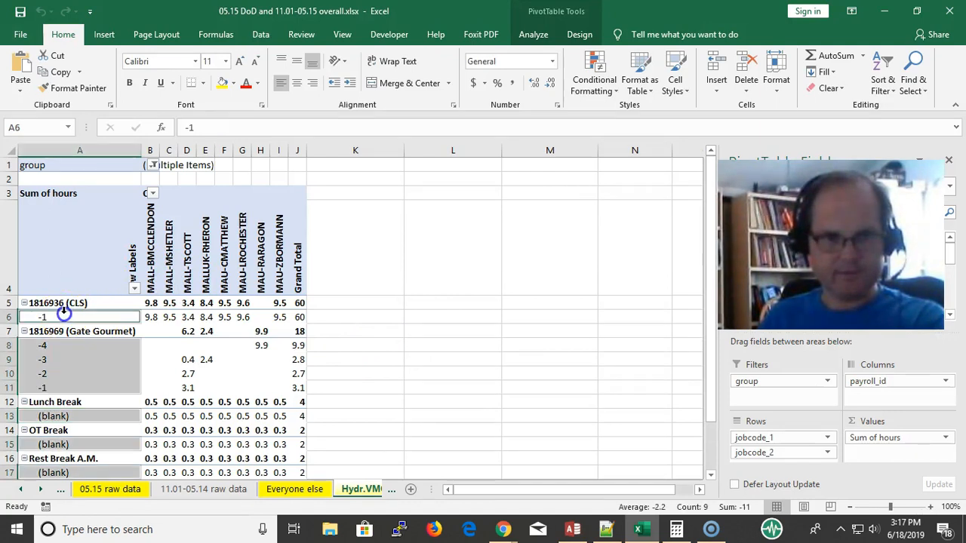
pyautogui.click(106, 312)
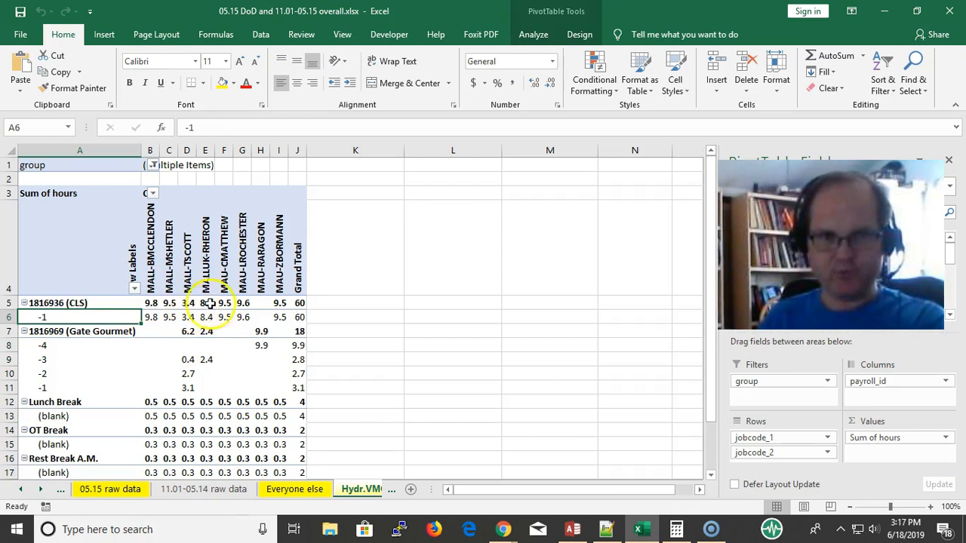
pyautogui.hotkey('alt', 'Tab')
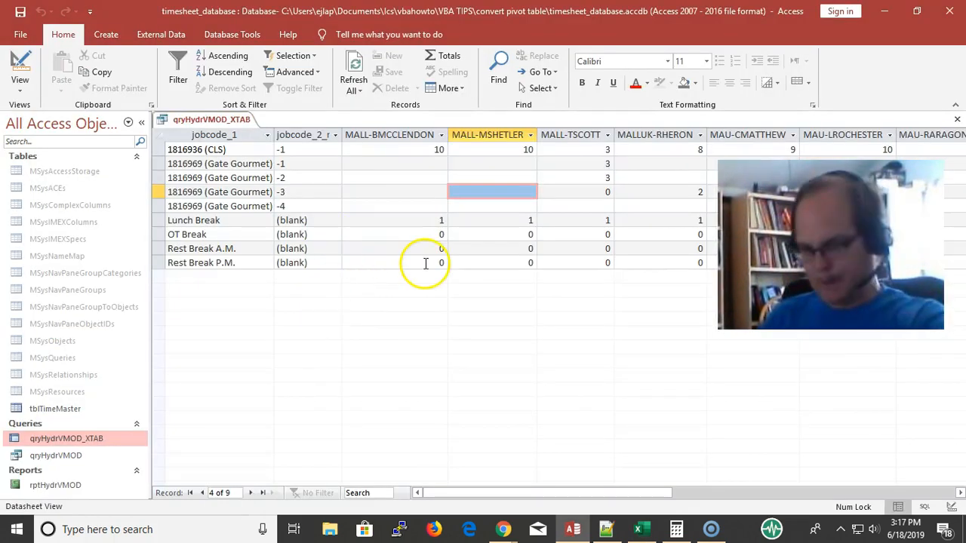
pyautogui.hotkey('ctrl', 'w')
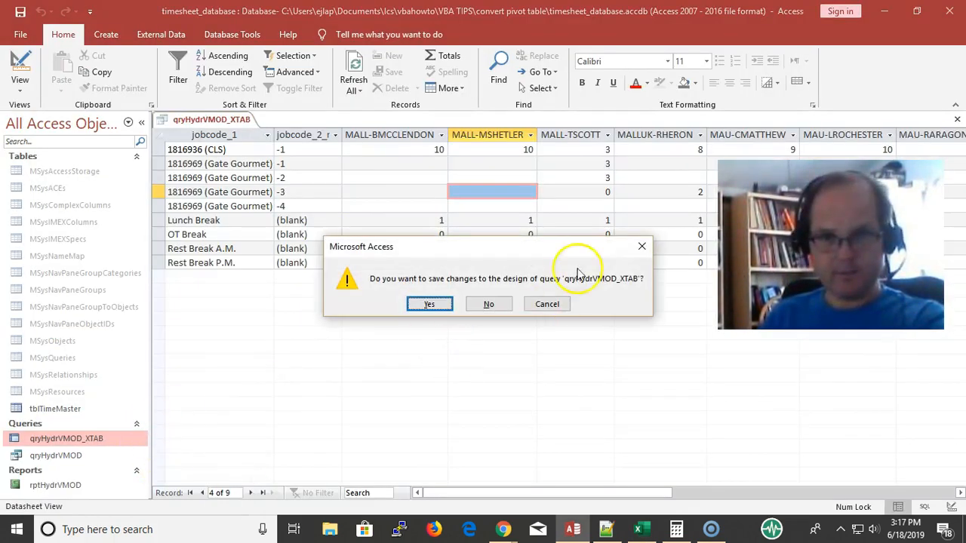
pyautogui.click(489, 304)
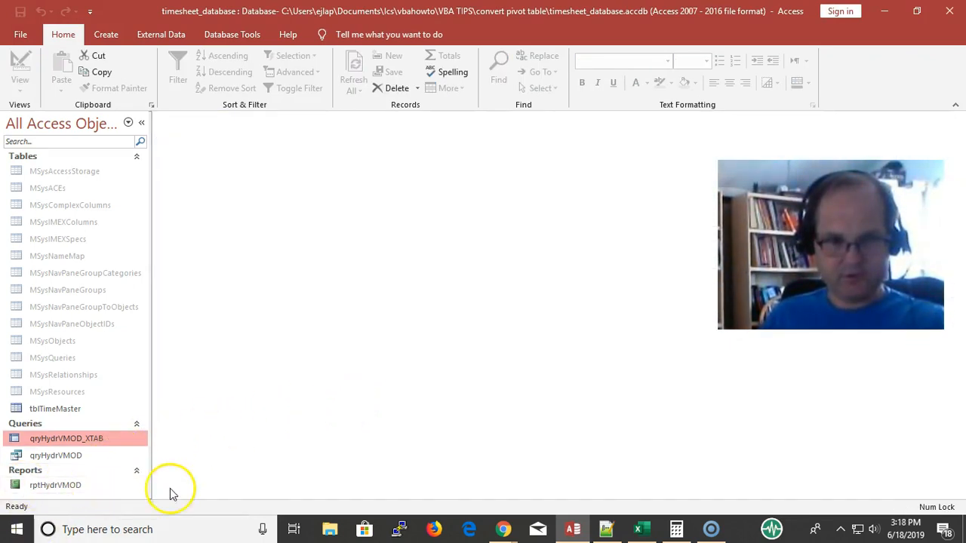
# Open the rptHydrVMOD report and display it in Print Preview
pyautogui.doubleClick(111, 485)
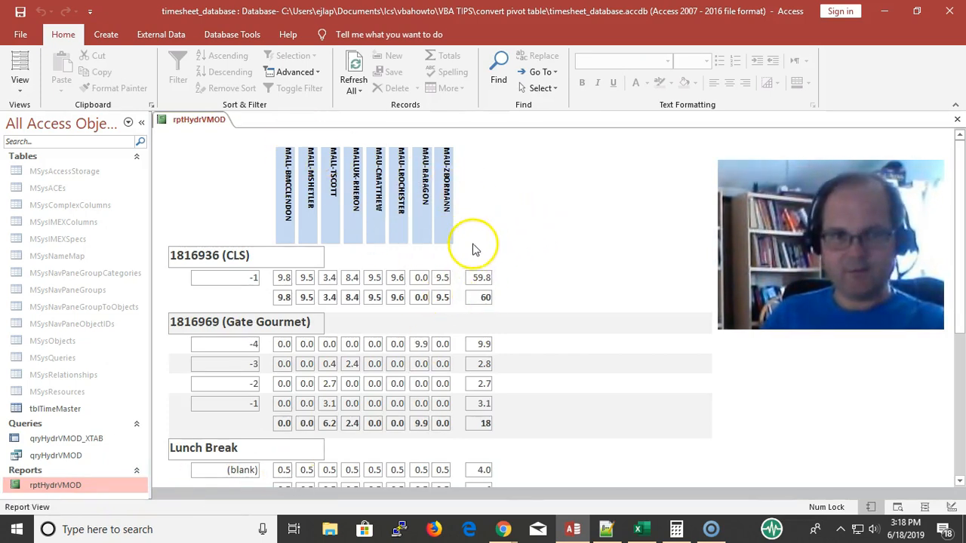
pyautogui.rightClick(190, 123)
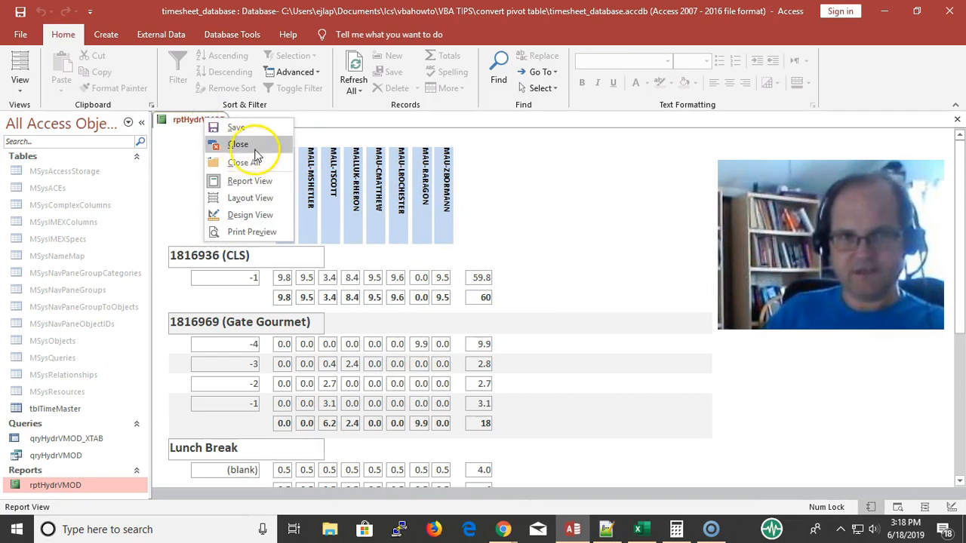
pyautogui.click(256, 234)
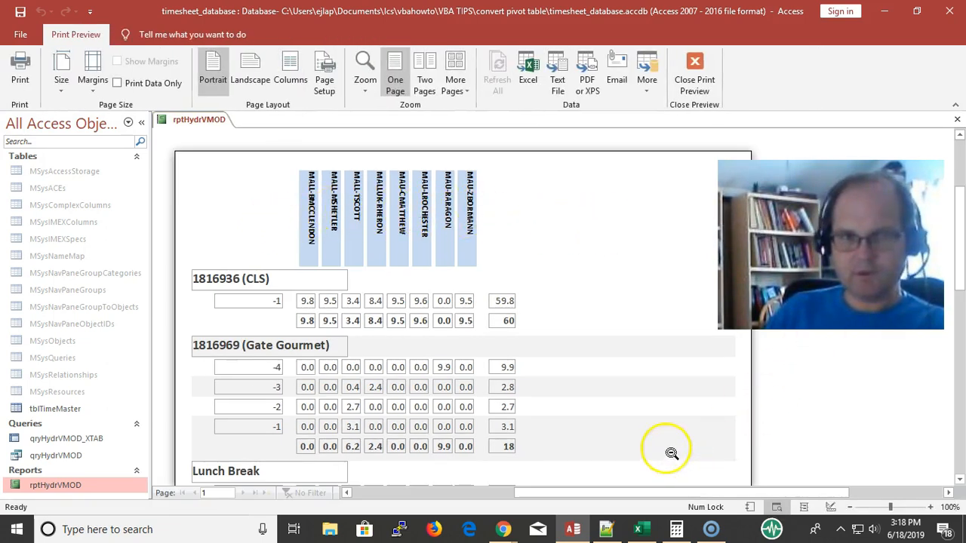
# Examine the report's job code groups down to the grand totals and compare its layout with the Excel pivot table
pyautogui.scroll(-5, 583, 355)
pyautogui.scroll(-3, 583, 354)
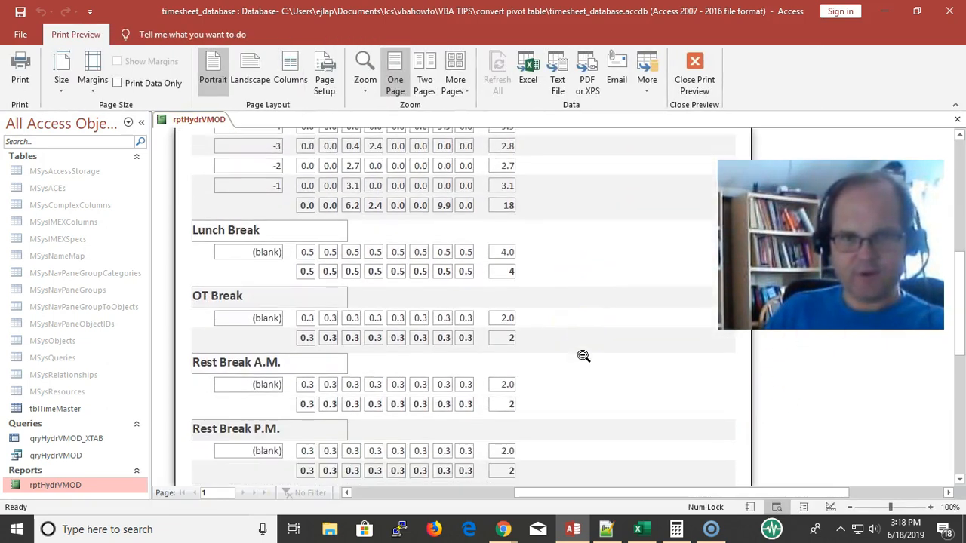
pyautogui.scroll(-1, 575, 346)
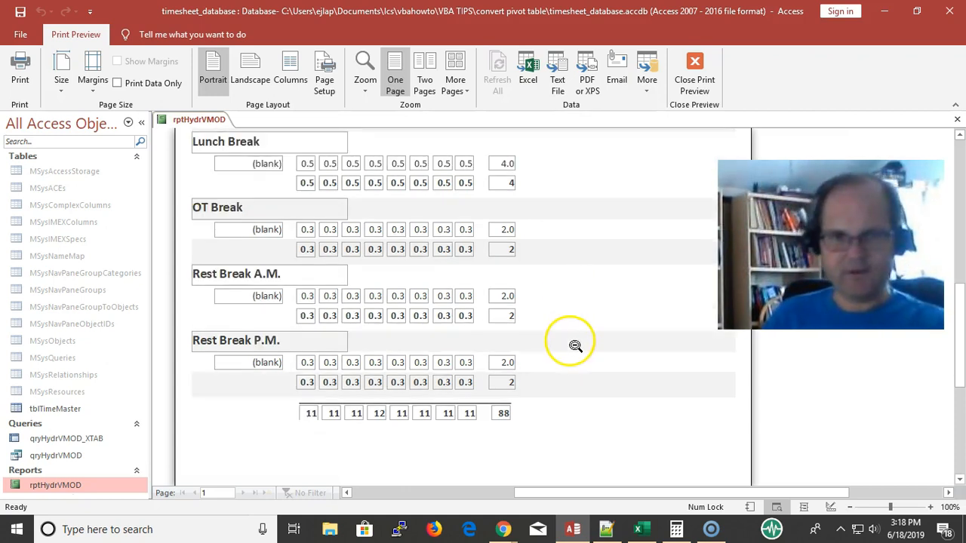
pyautogui.scroll(8, 573, 345)
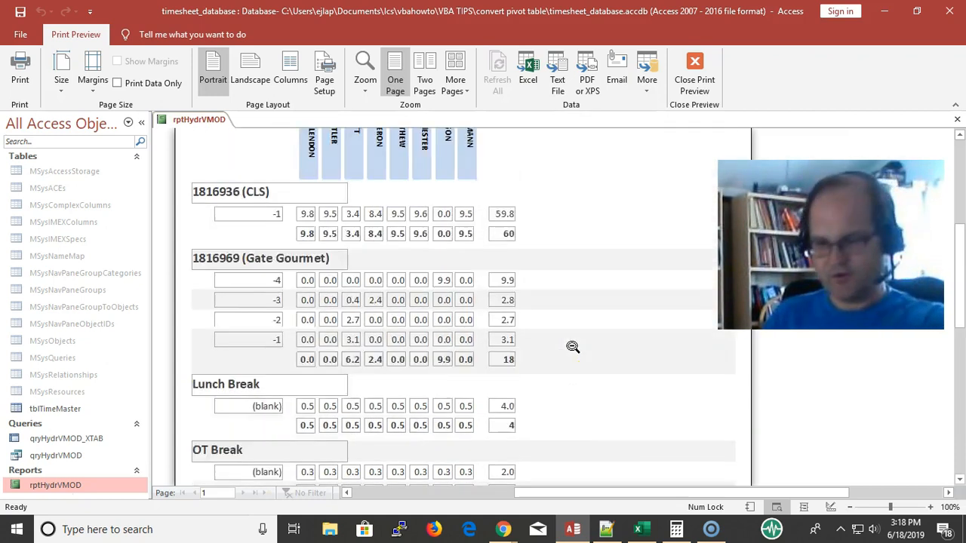
pyautogui.hotkey('alt', 'Tab')
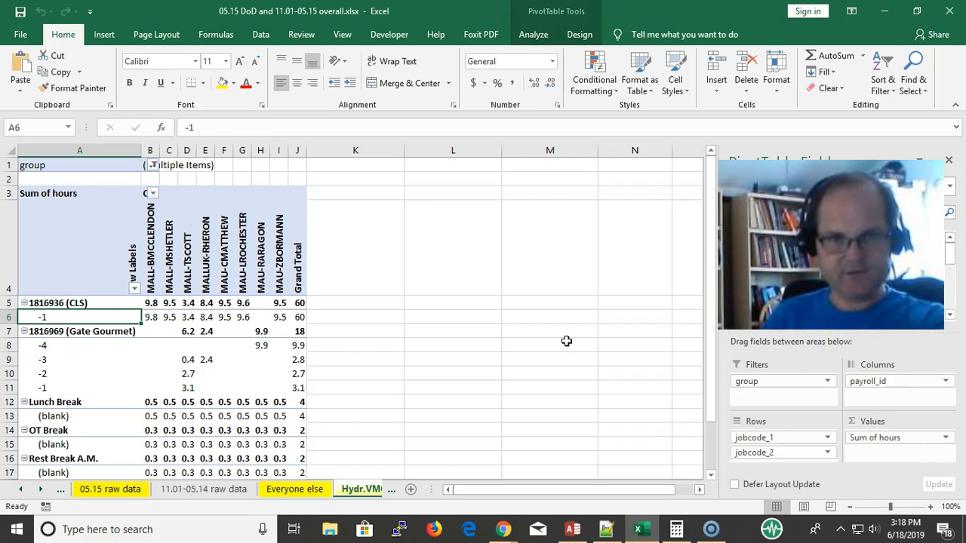
pyautogui.hotkey('alt', 'Tab')
pyautogui.scroll(2, 569, 339)
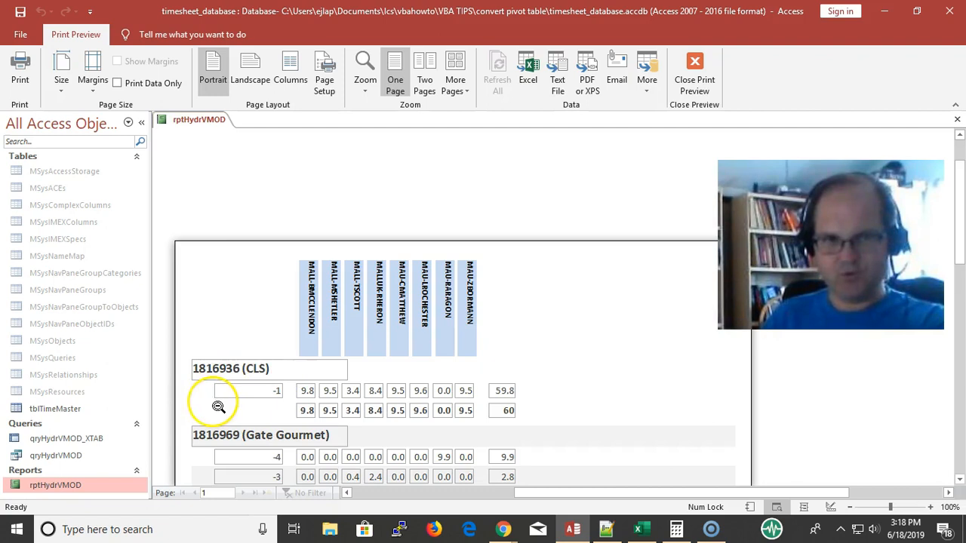
# Examine the report's row totals, group subtotals and grand totals in Print Preview
pyautogui.scroll(-1, 249, 418)
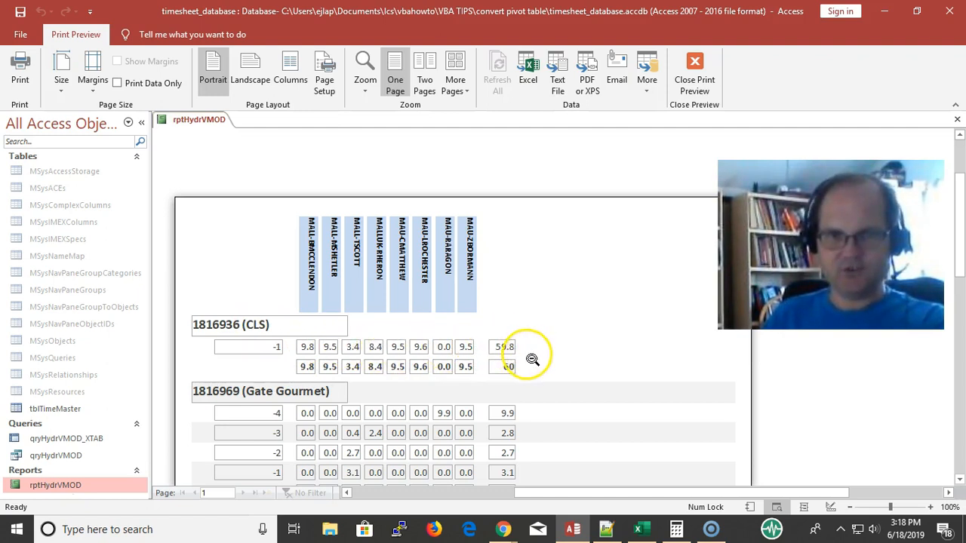
pyautogui.scroll(-6, 513, 390)
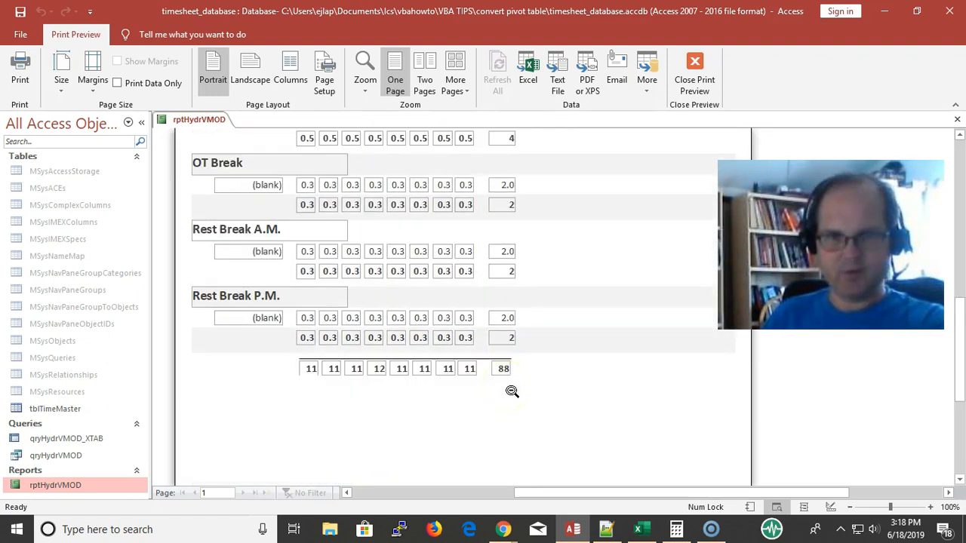
pyautogui.scroll(3, 338, 339)
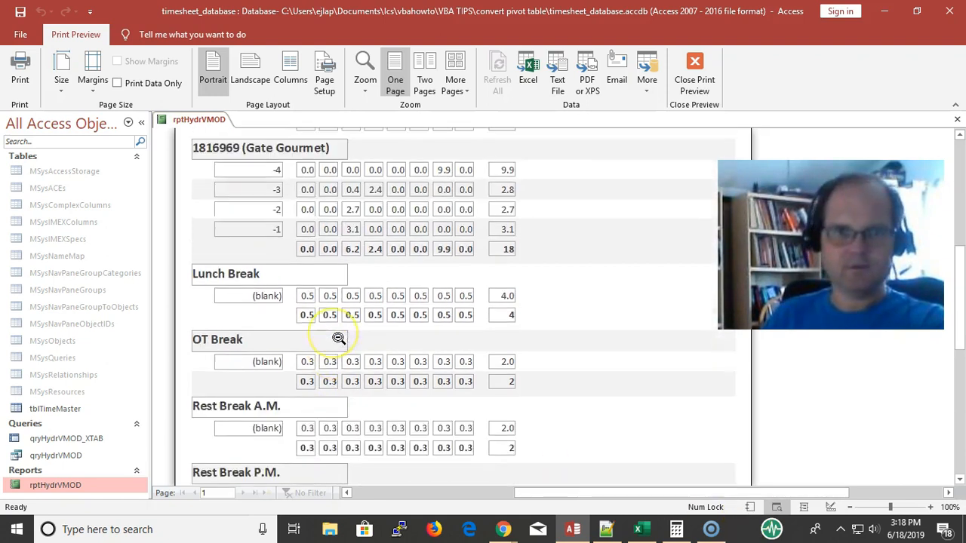
pyautogui.scroll(3, 338, 339)
pyautogui.scroll(-4, 327, 310)
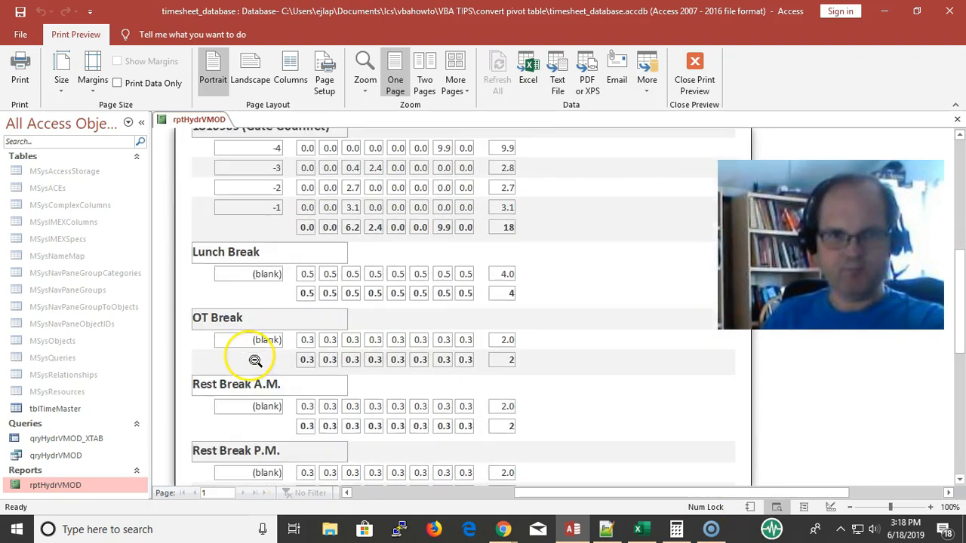
pyautogui.scroll(-3, 256, 366)
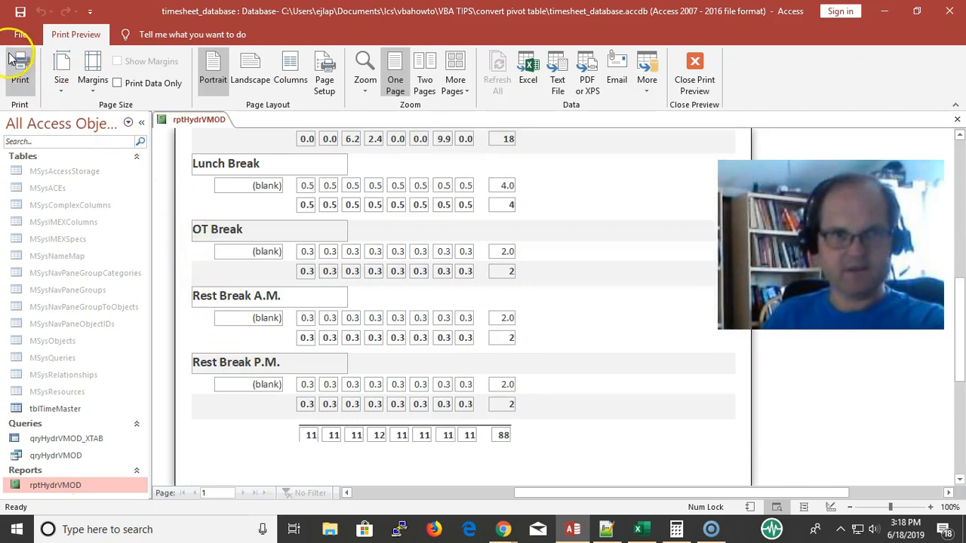
pyautogui.scroll(3, 387, 216)
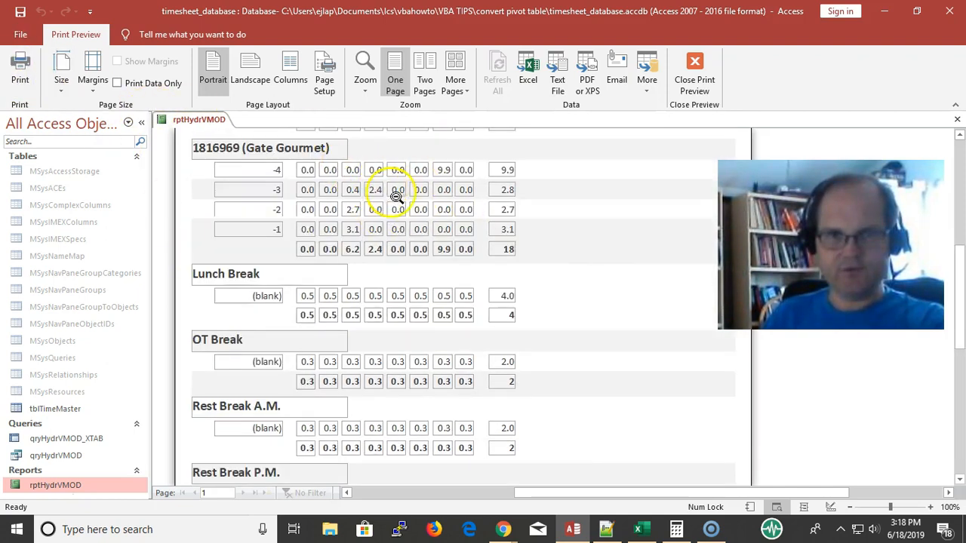
# Switch rptHydrVMOD to Design View and open the Property Sheet of the first column heading label in the Page Header
pyautogui.rightClick(441, 211)
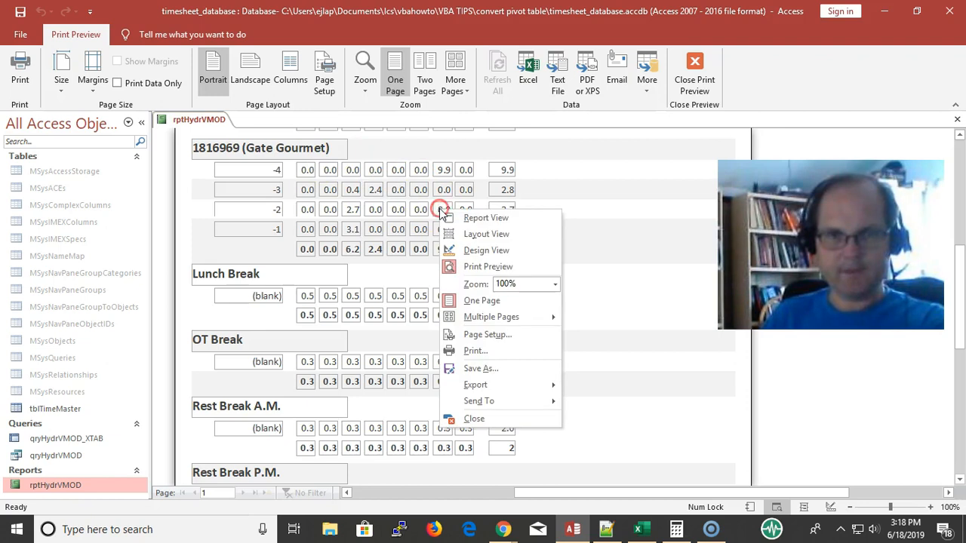
pyautogui.click(515, 261)
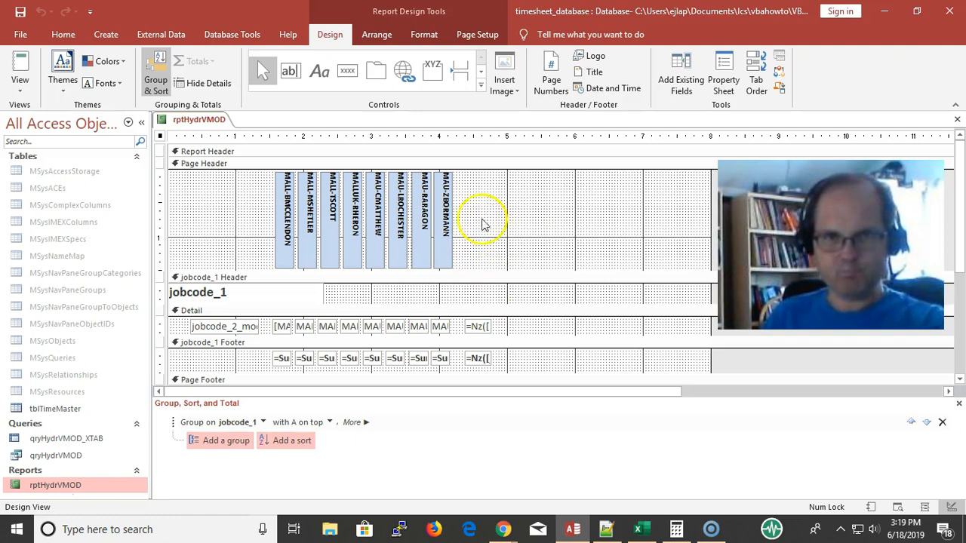
pyautogui.click(288, 208)
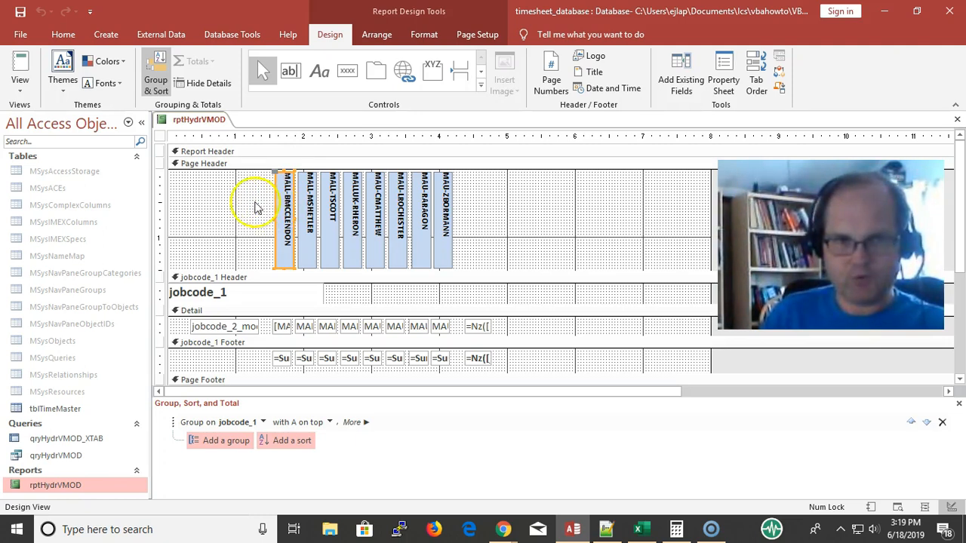
pyautogui.click(255, 206)
pyautogui.click(285, 203)
pyautogui.rightClick(284, 205)
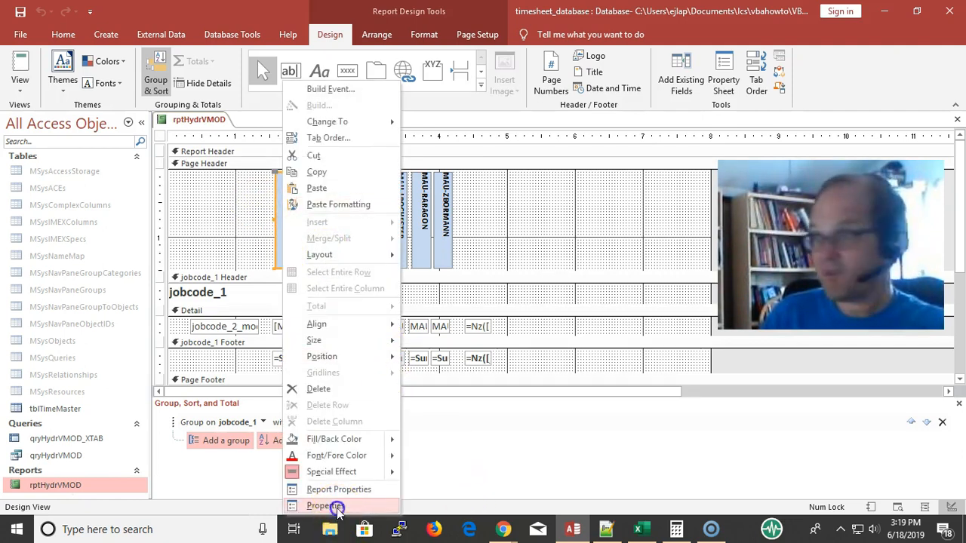
pyautogui.click(336, 507)
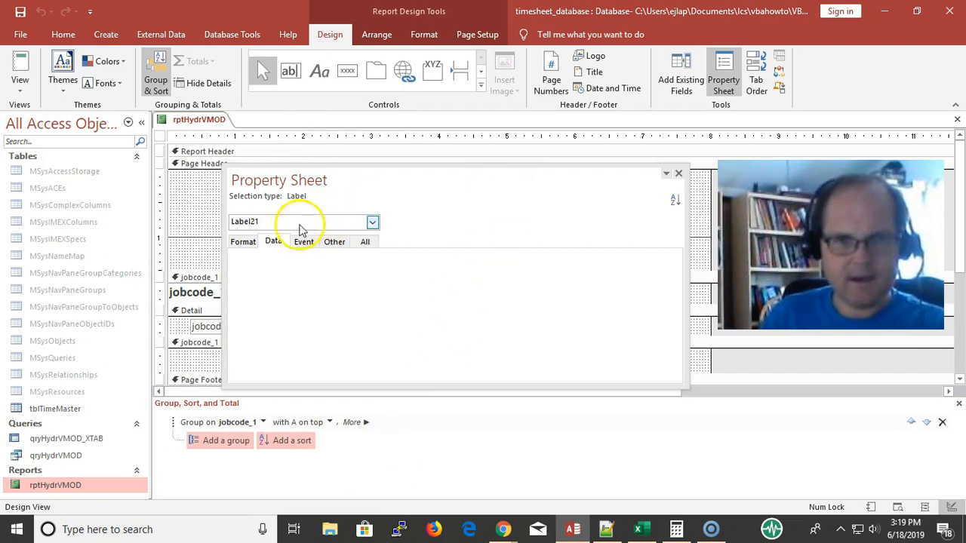
# Examine the first heading label's Other properties, especially its Vertical setting
pyautogui.click(243, 241)
pyautogui.click(335, 242)
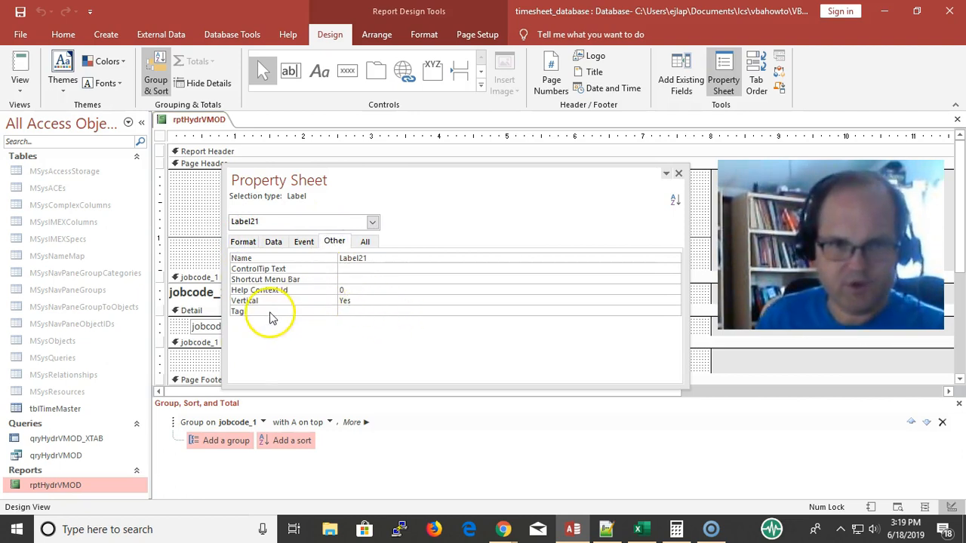
pyautogui.click(385, 300)
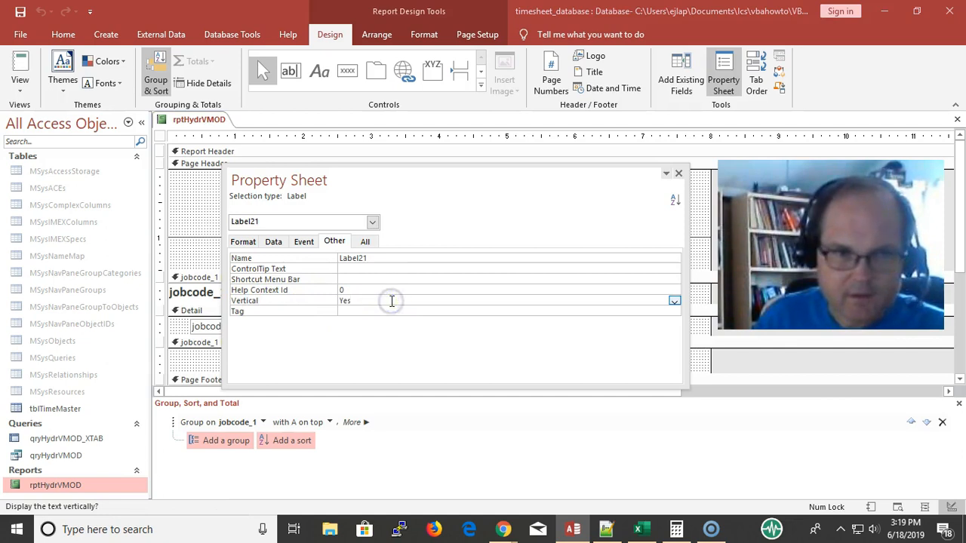
pyautogui.click(19, 521)
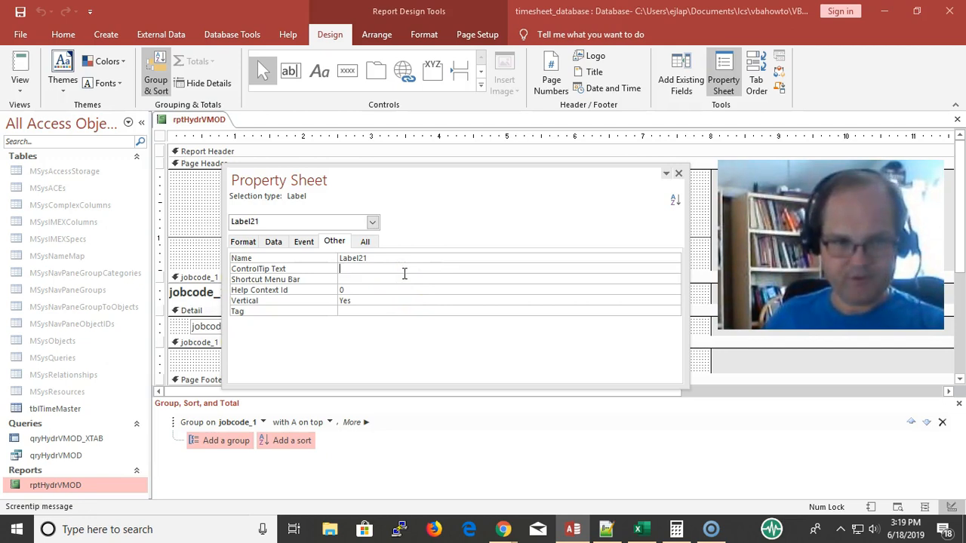
pyautogui.press('Down')
pyautogui.press('Down')
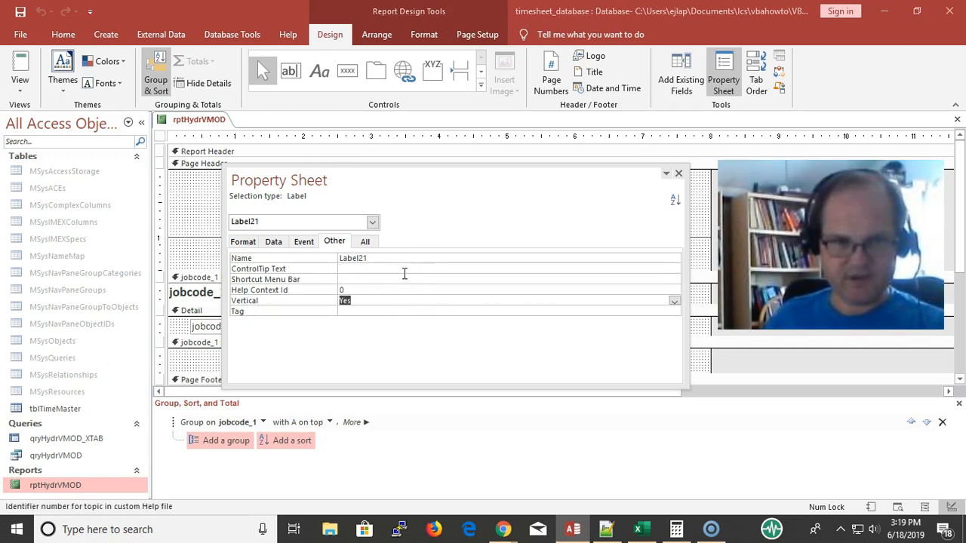
pyautogui.press('Up')
pyautogui.press('Up')
pyautogui.press('Up')
pyautogui.press('Up')
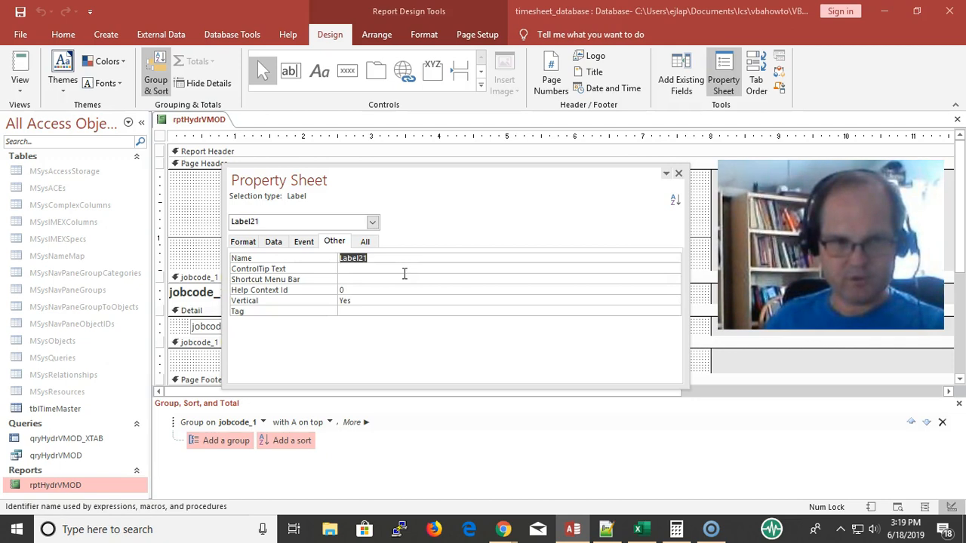
pyautogui.press('Down')
pyautogui.press('Down')
pyautogui.press('Down')
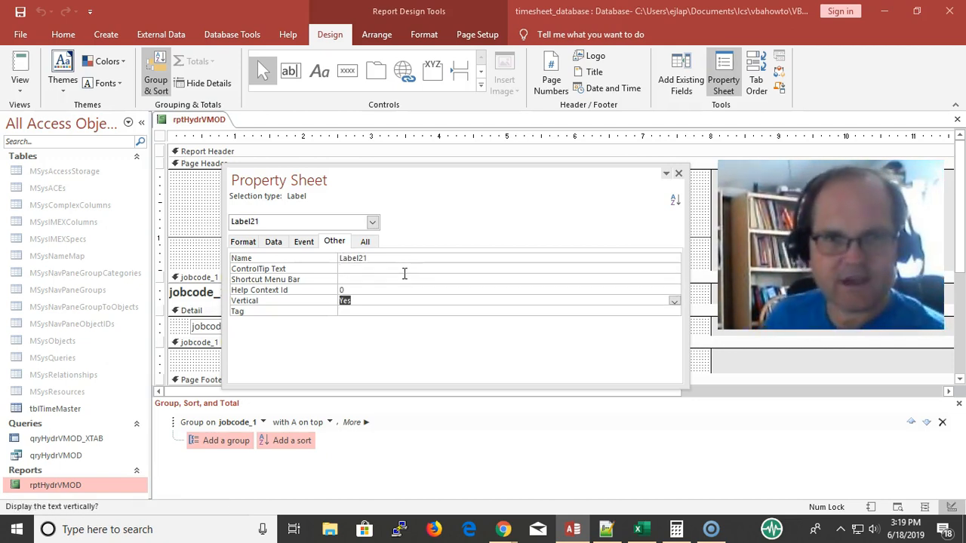
# Set the first heading label's Vertical property to No and back to Yes, and close the Property Sheet
pyautogui.moveTo(457, 177); pyautogui.dragTo(371, 294)
pyautogui.click(289, 406)
pyautogui.doubleClick(282, 416)
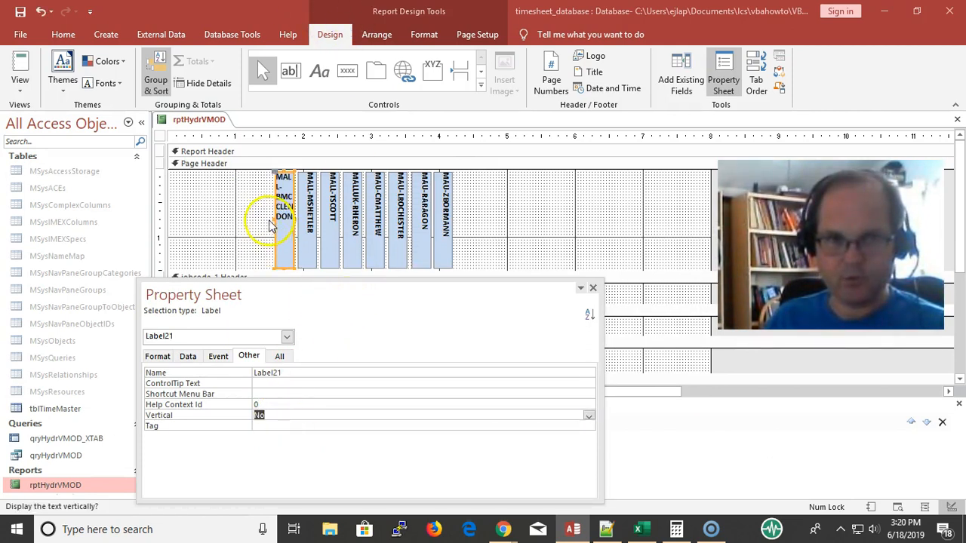
pyautogui.doubleClick(298, 417)
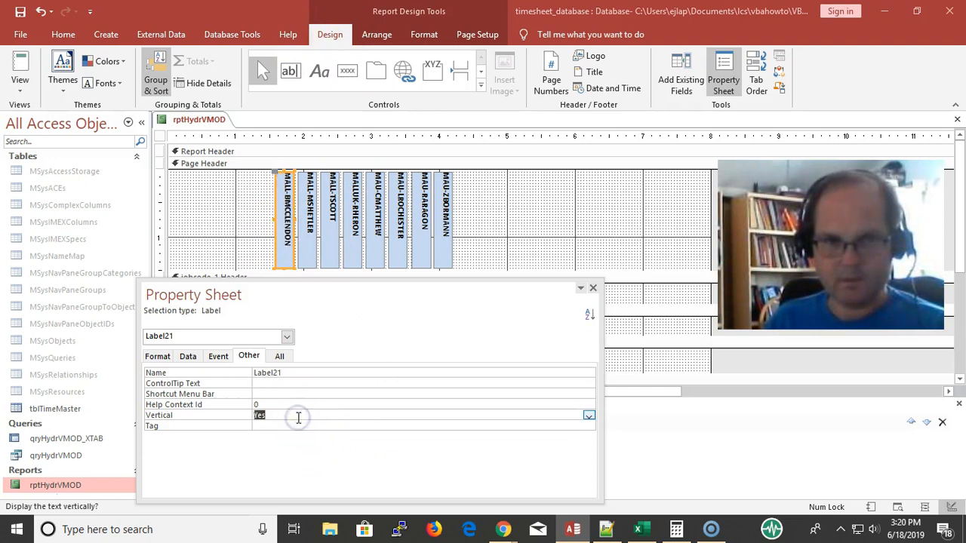
pyautogui.click(592, 289)
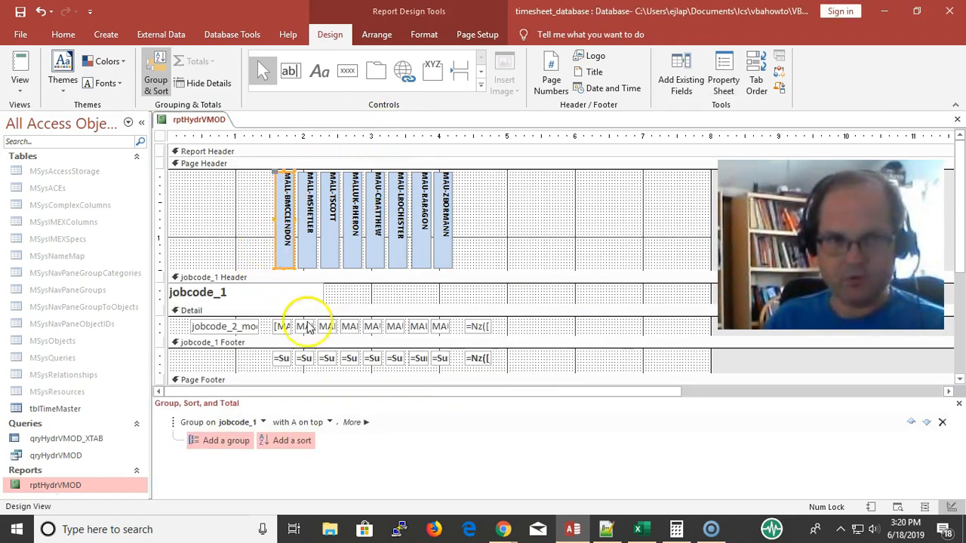
# Select the jobcode_1 Header section and examine the report's grouping on jobcode_1
pyautogui.click(232, 278)
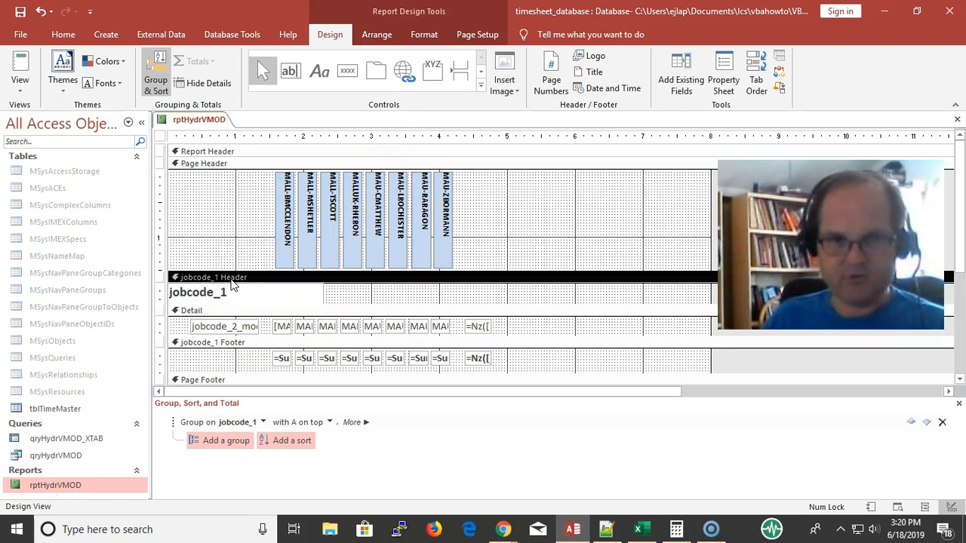
pyautogui.click(263, 422)
pyautogui.click(264, 423)
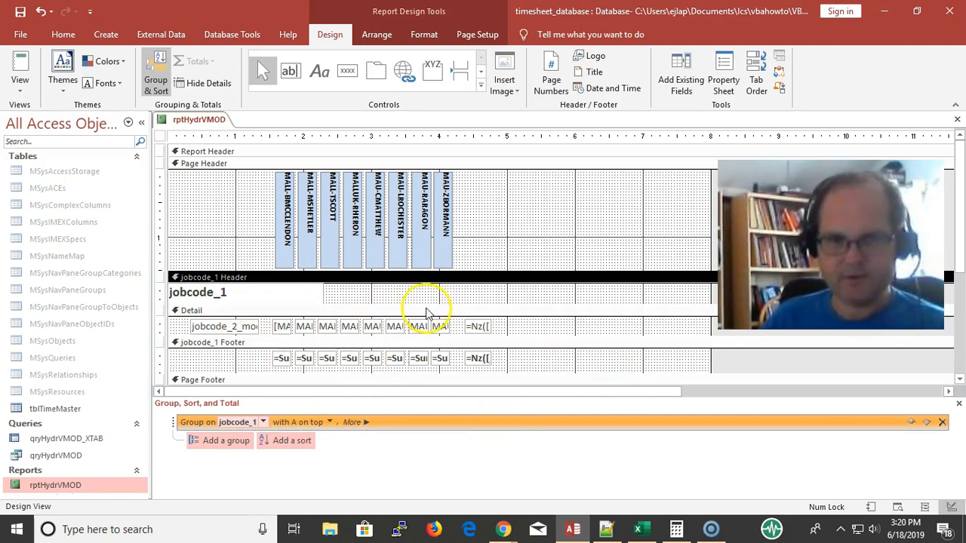
# Examine the names of the column sum text boxes in the jobcode_1 Footer
pyautogui.click(475, 327)
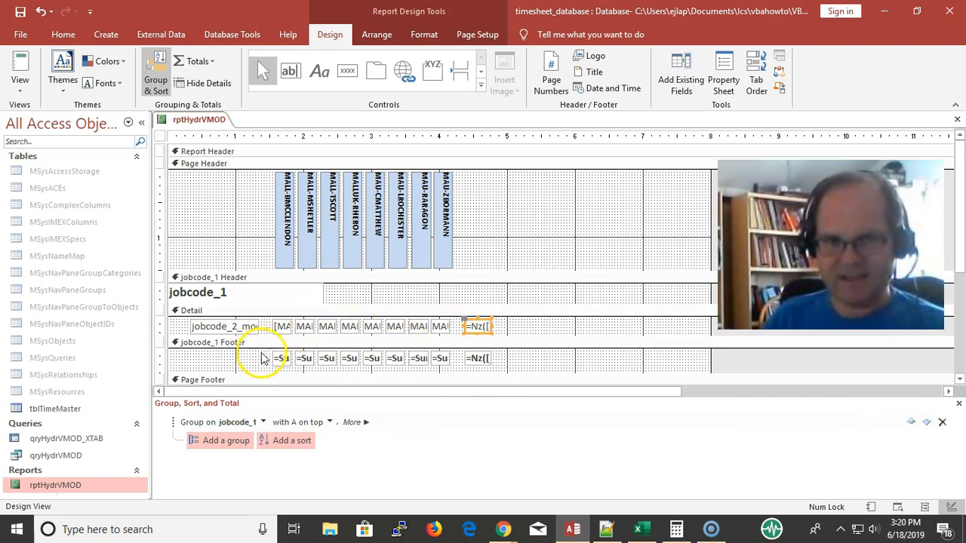
pyautogui.click(283, 328)
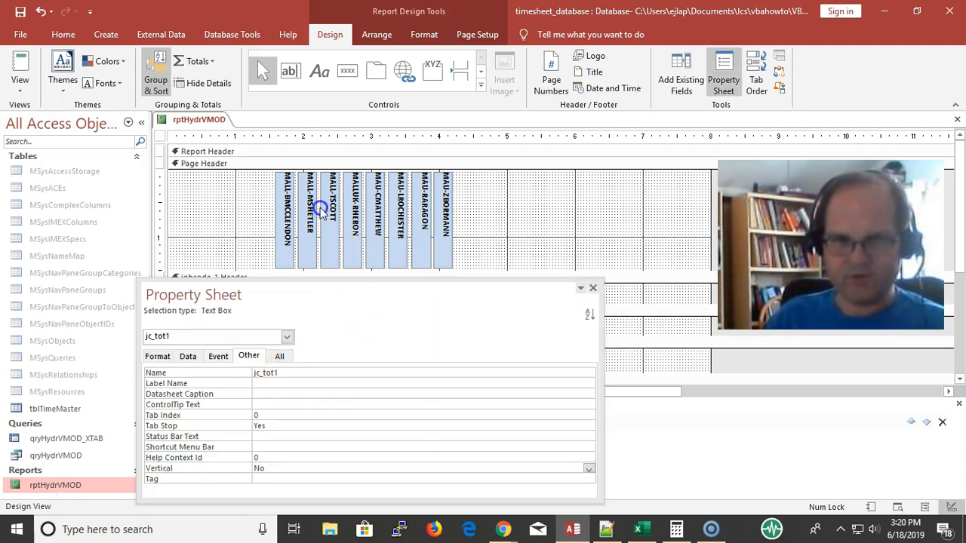
pyautogui.moveTo(358, 295); pyautogui.dragTo(343, 109)
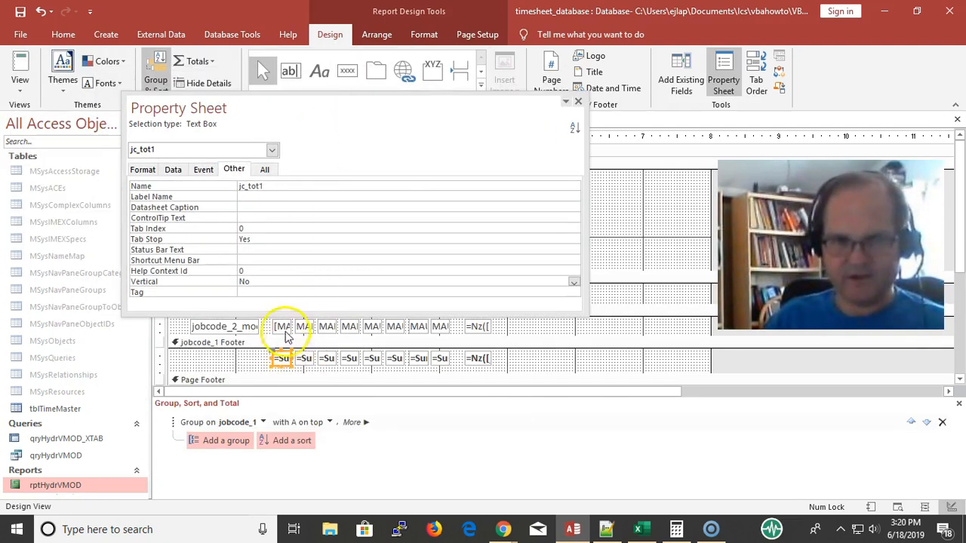
pyautogui.click(307, 359)
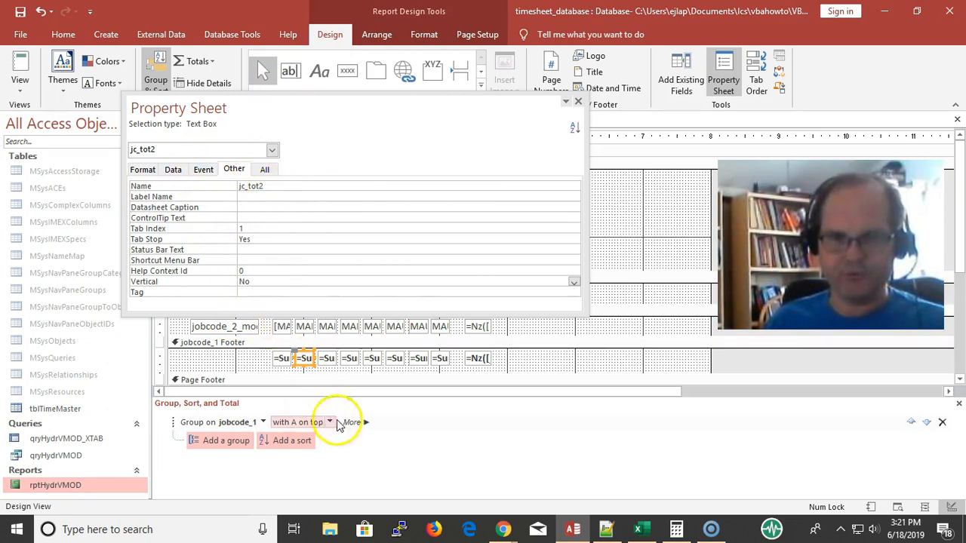
pyautogui.click(419, 359)
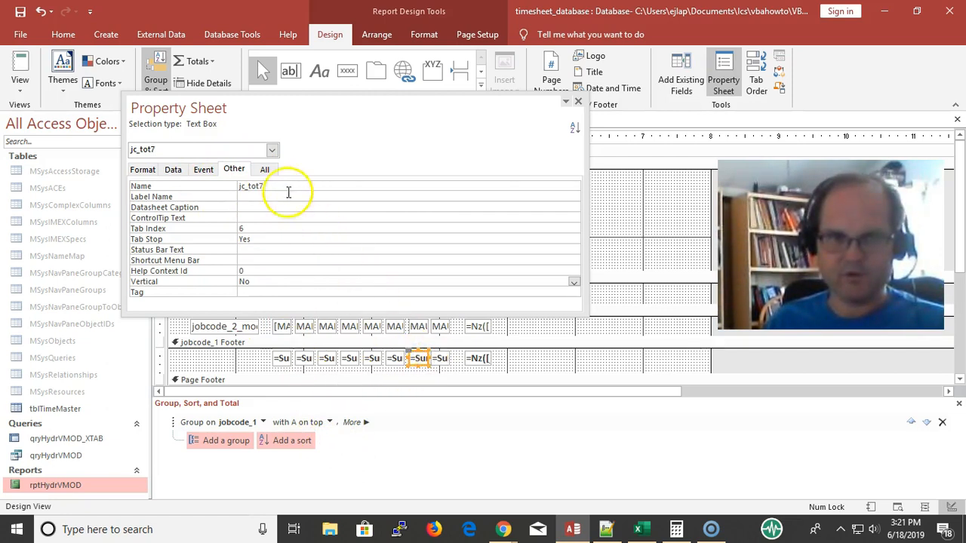
# Examine the name and Control Source of the overall total text box in the jobcode_1 Footer, and close the Property Sheet
pyautogui.click(474, 360)
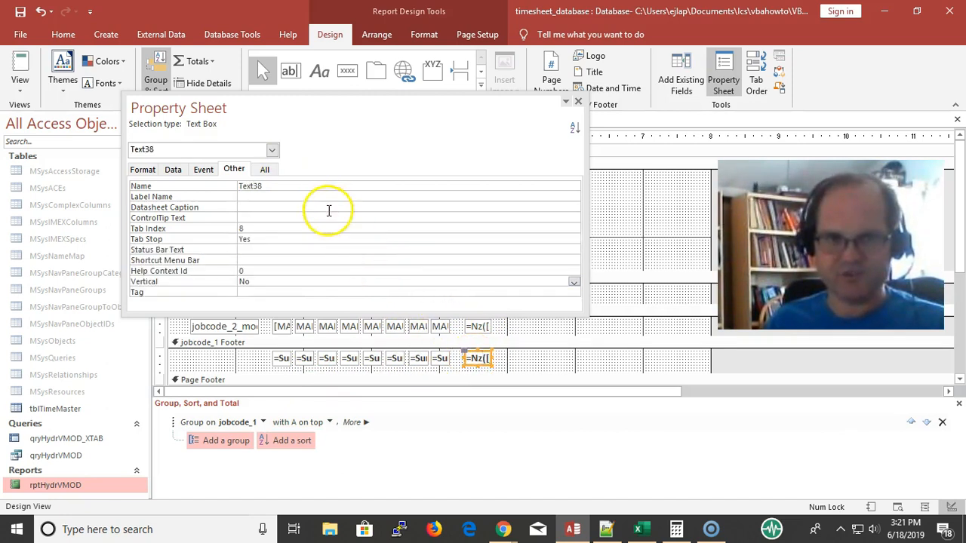
pyautogui.click(173, 170)
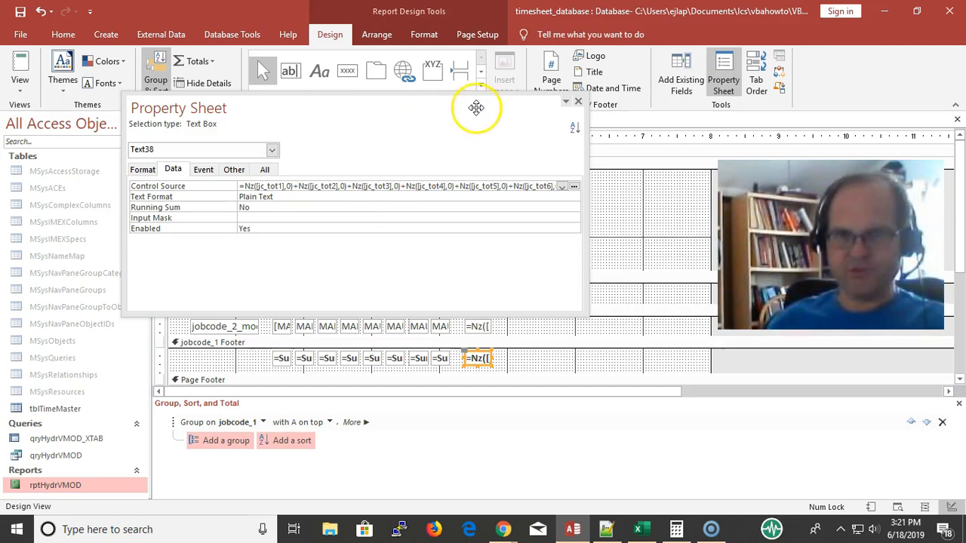
pyautogui.click(578, 102)
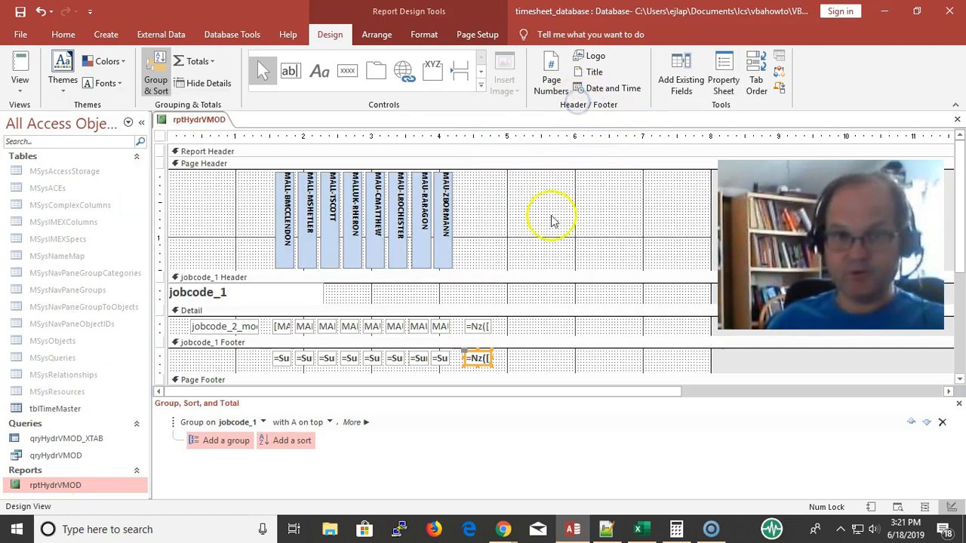
# Examine the Control Source, Format and Decimal Places properties of the first hours text box in the Detail section
pyautogui.doubleClick(280, 326)
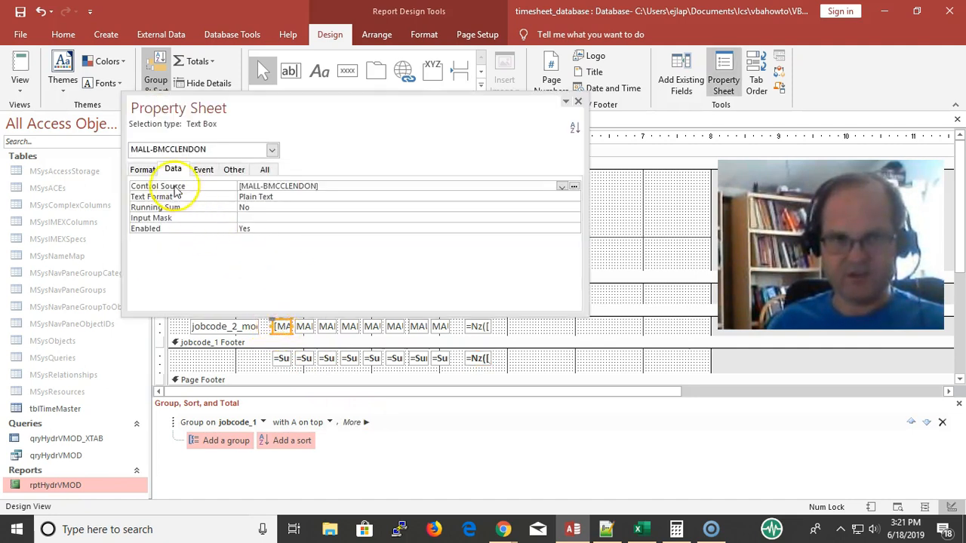
pyautogui.click(145, 170)
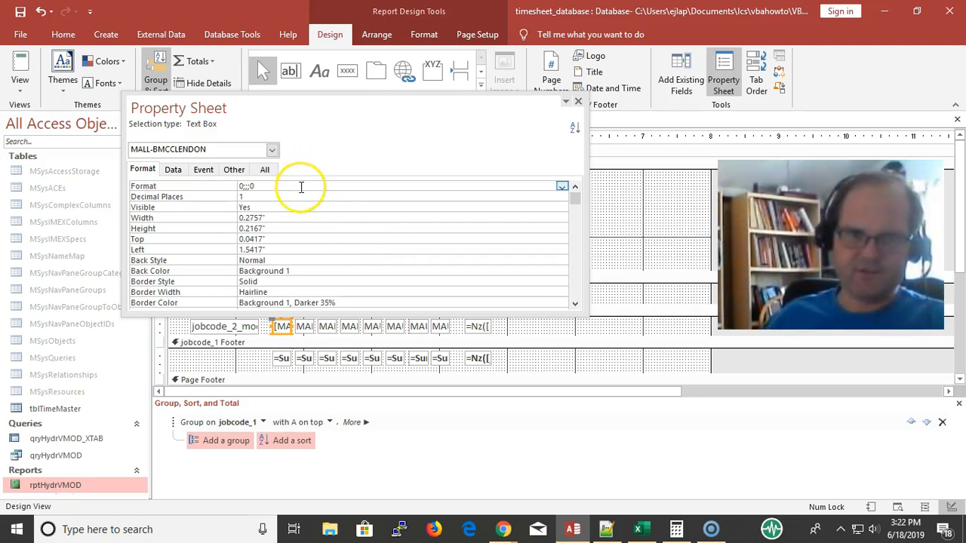
pyautogui.click(252, 188)
pyautogui.click(297, 198)
pyautogui.click(158, 179)
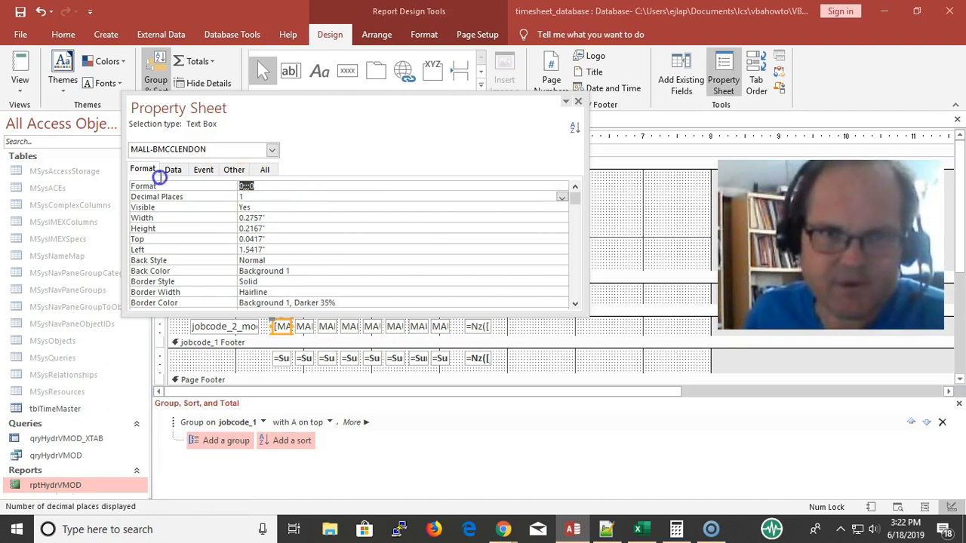
pyautogui.click(292, 198)
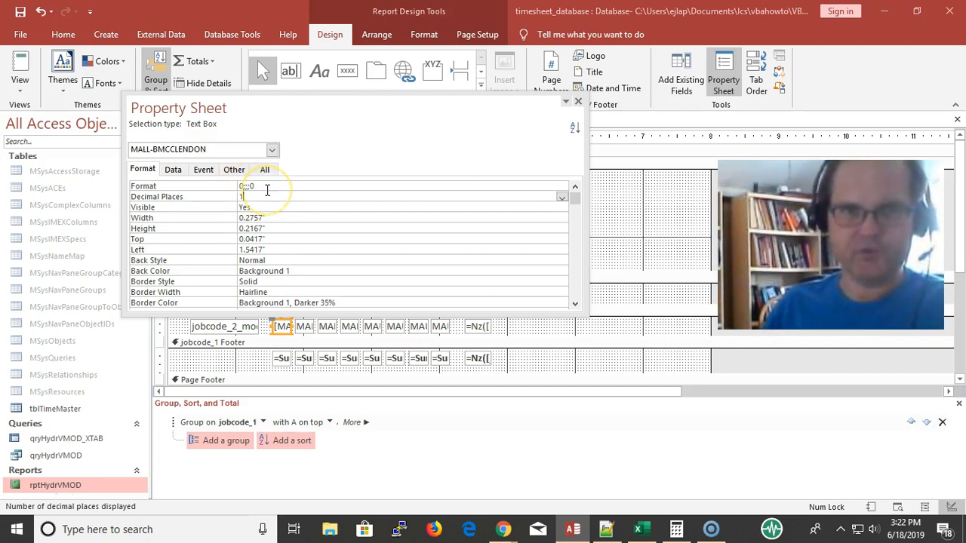
pyautogui.click(267, 187)
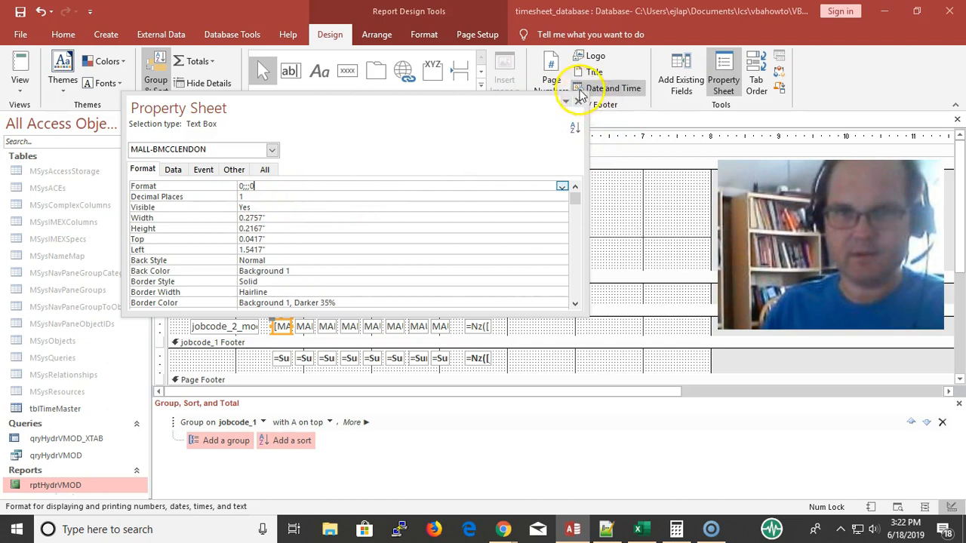
# Clear the Format property of the first hours text box in Detail and check its column in Print Preview
pyautogui.moveTo(325, 187); pyautogui.dragTo(130, 167)
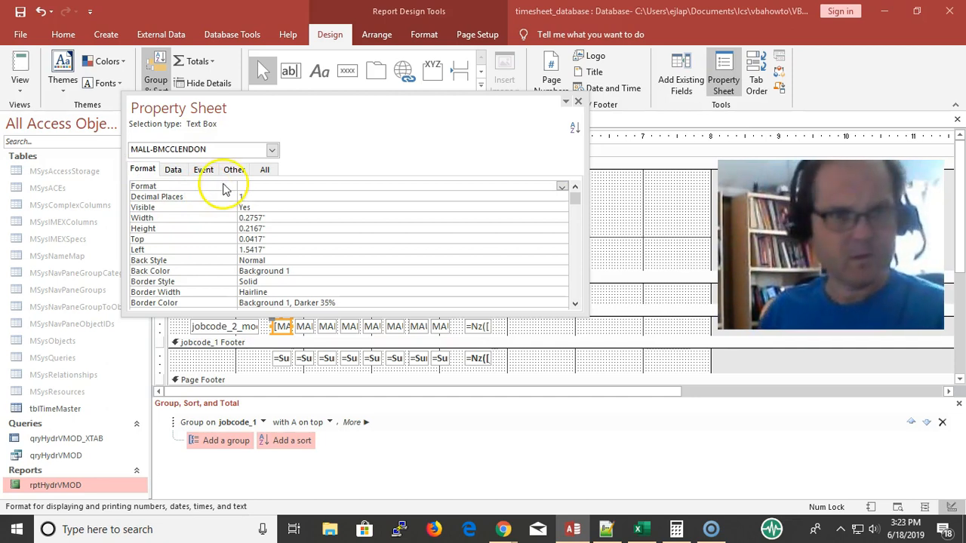
pyautogui.click(21, 85)
pyautogui.click(29, 146)
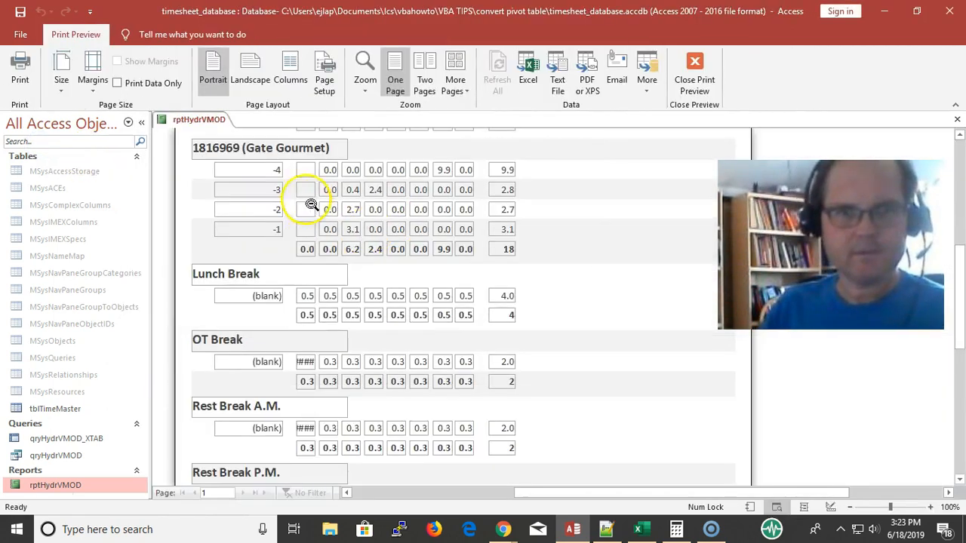
pyautogui.scroll(1, 309, 166)
pyautogui.scroll(5, 309, 166)
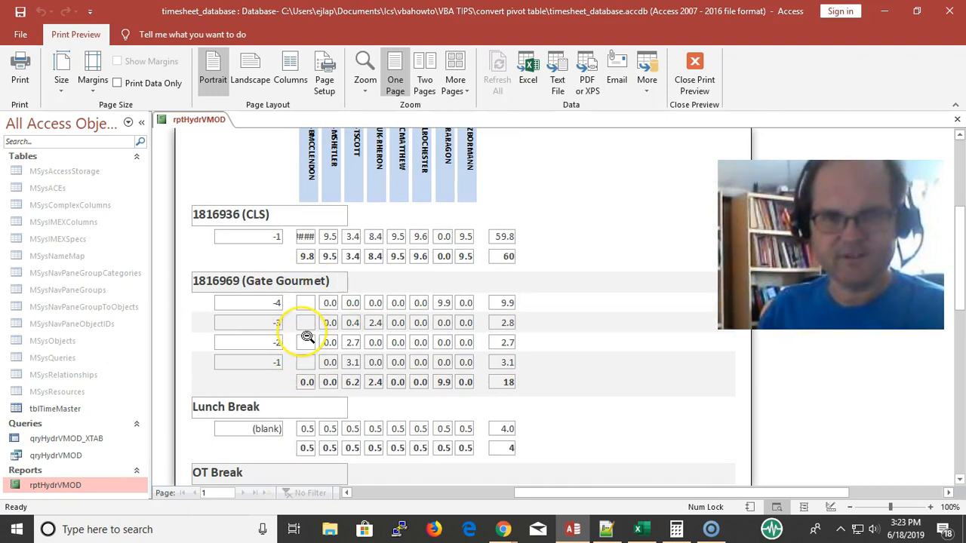
pyautogui.scroll(-1, 308, 338)
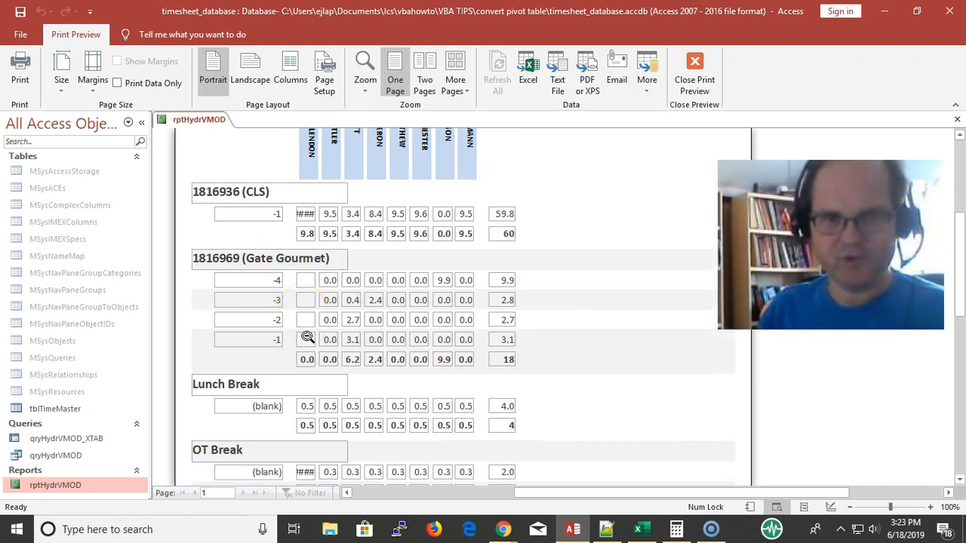
pyautogui.scroll(-5, 308, 337)
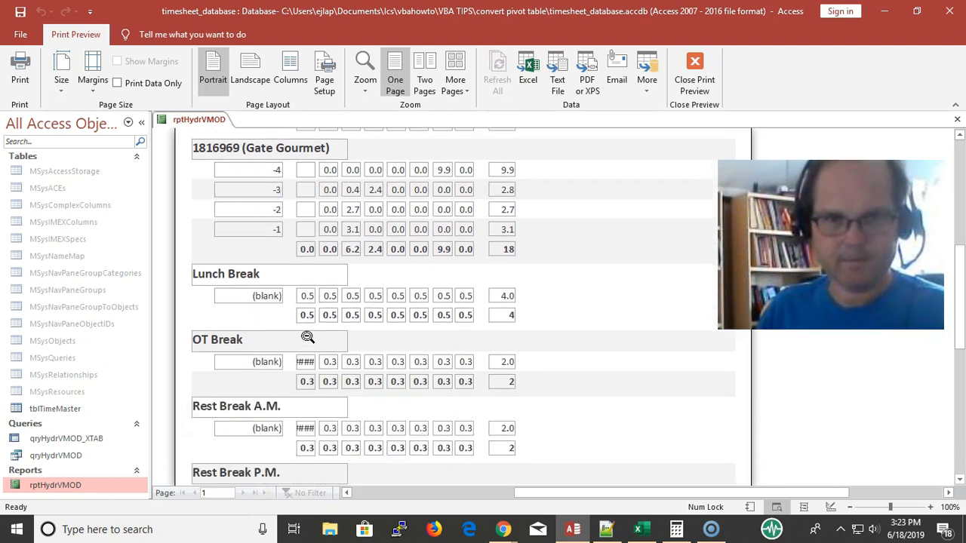
pyautogui.scroll(8, 308, 337)
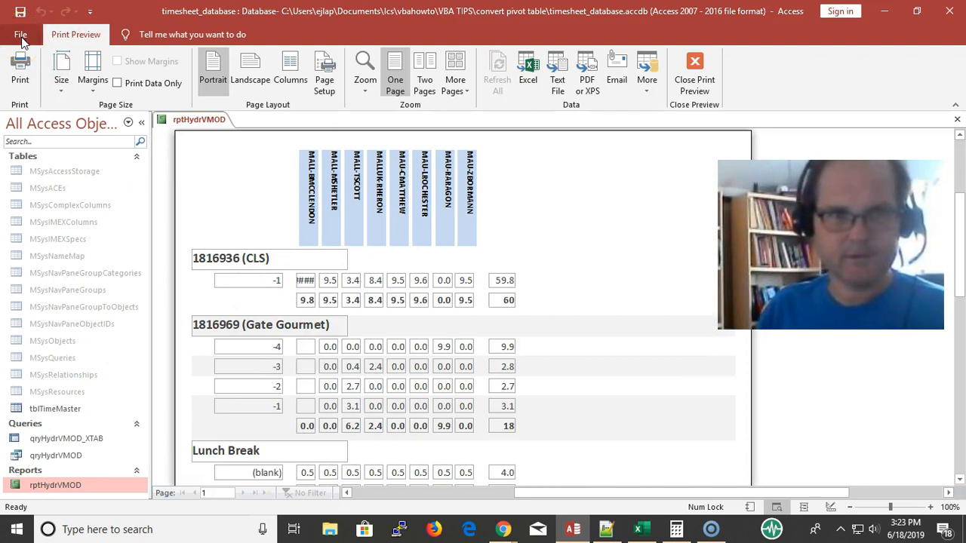
# Return the report to Design View and restore the first hours text box's Format property to 0;;;0
pyautogui.click(18, 39)
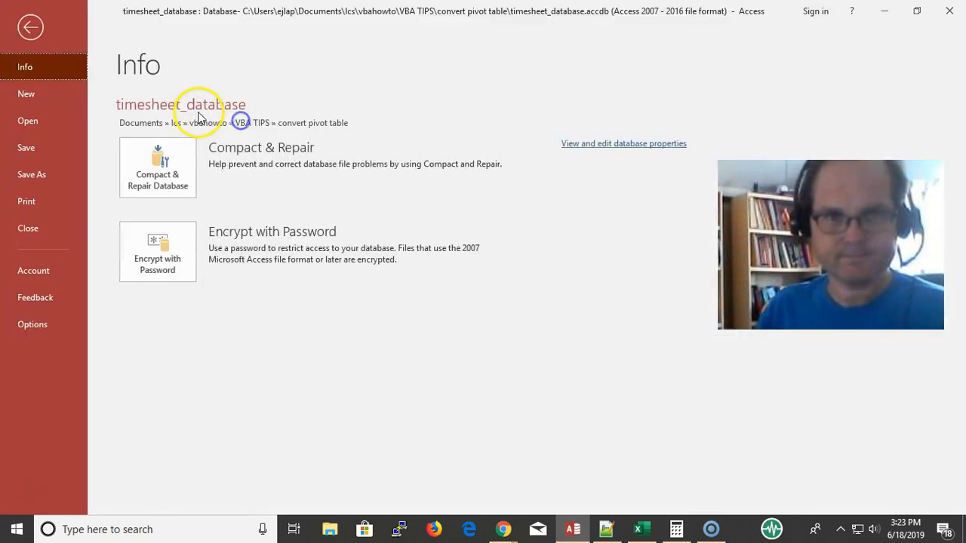
pyautogui.click(29, 27)
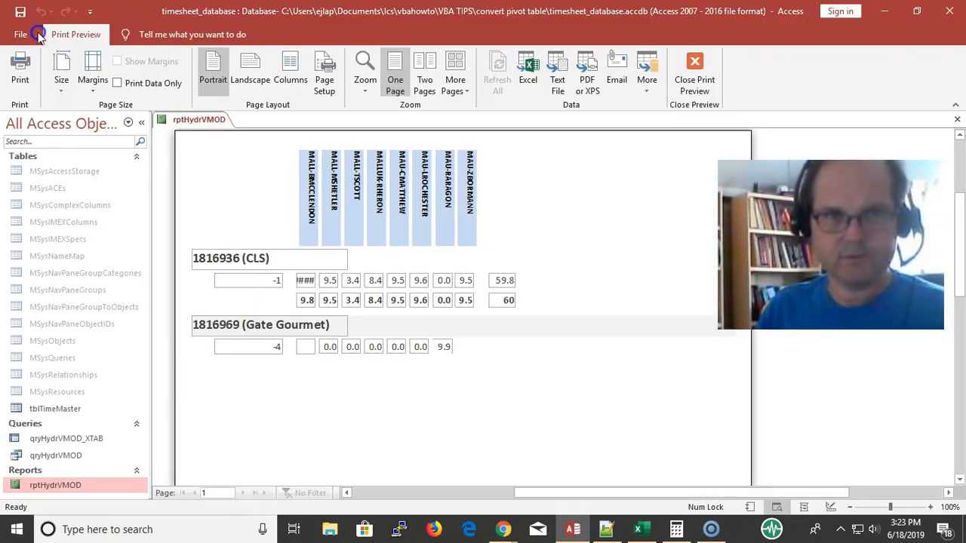
pyautogui.rightClick(195, 119)
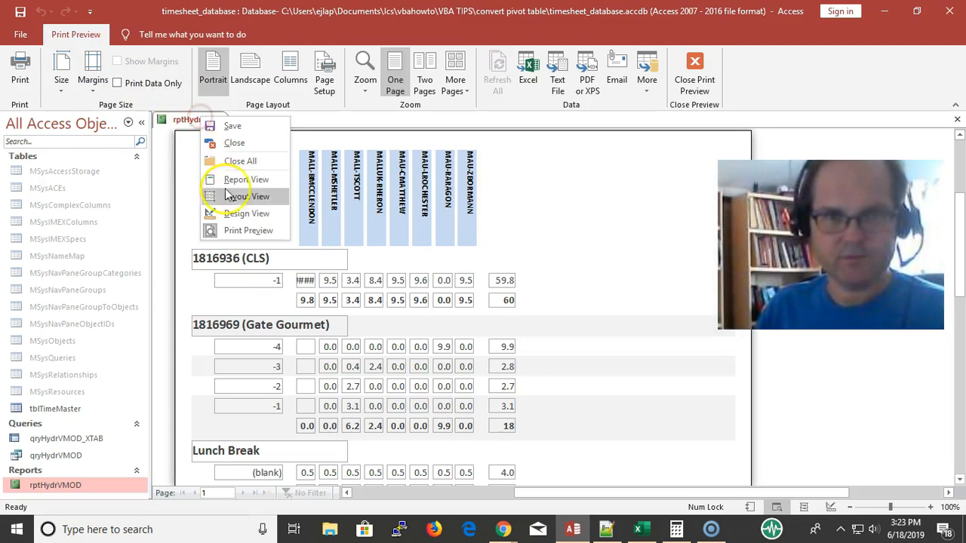
pyautogui.click(234, 217)
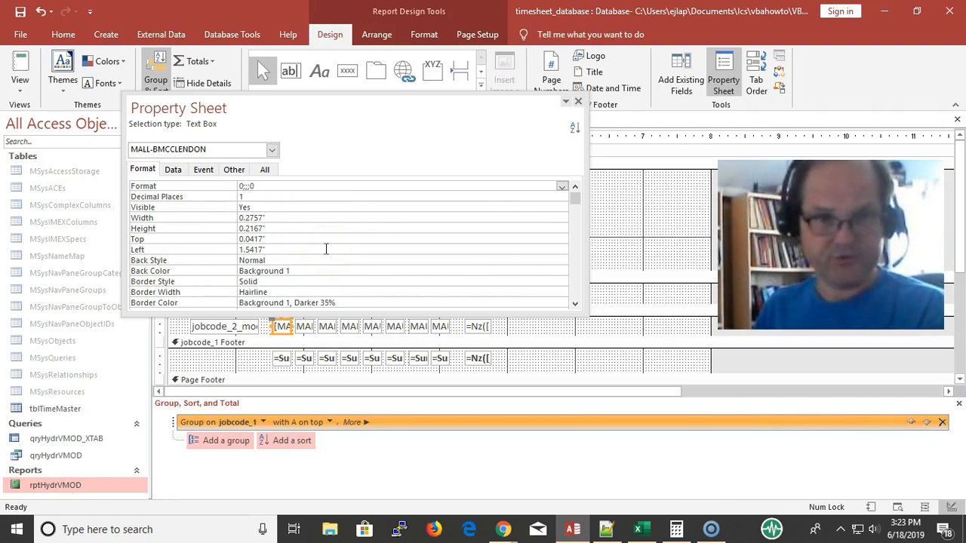
pyautogui.click(326, 250)
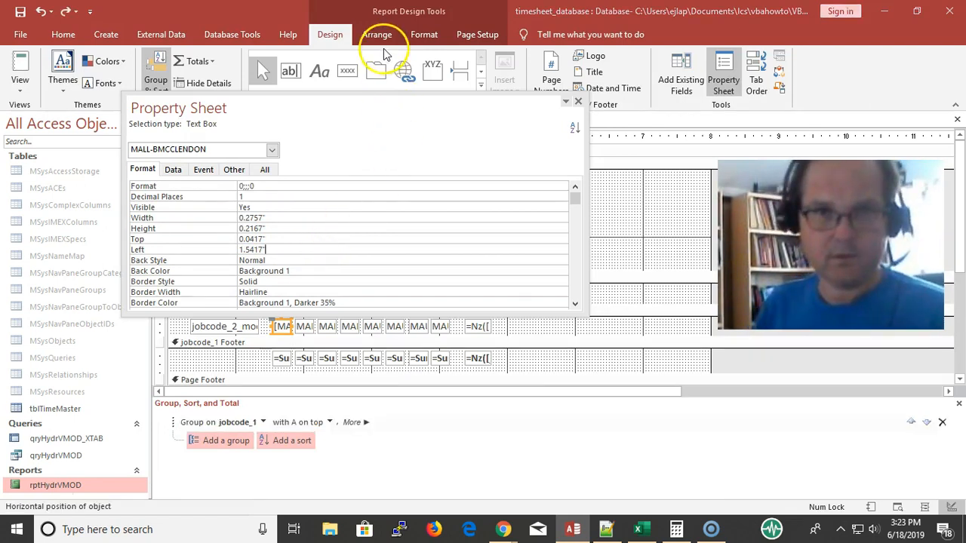
# Examine the Format properties and Sum expression of the first column total text box in the jobcode_1 Footer
pyautogui.moveTo(440, 101)
pyautogui.mouseDown()
pyautogui.moveTo(685, 218)
pyautogui.moveTo(618, 351)
pyautogui.moveTo(515, 155)
pyautogui.moveTo(449, 77)
pyautogui.moveTo(446, 91)
pyautogui.mouseUp()
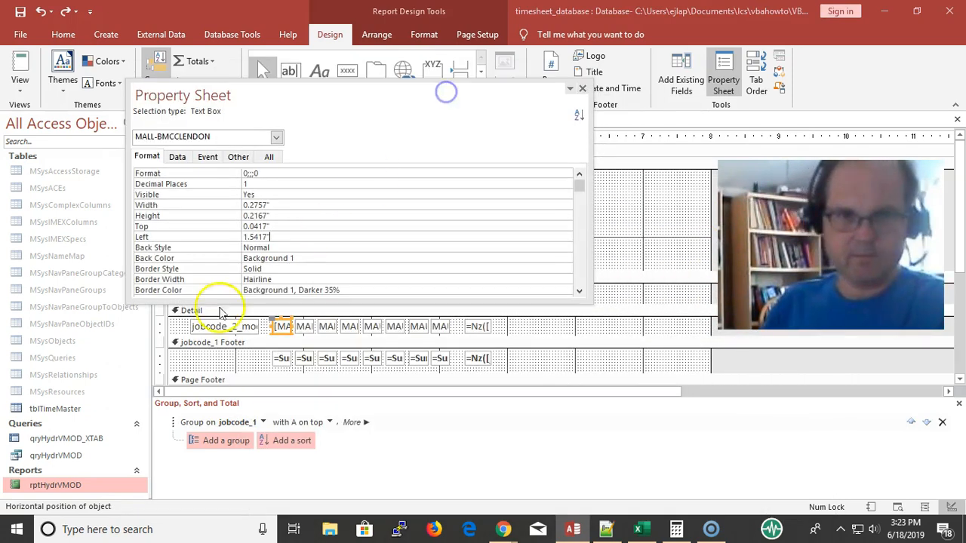
pyautogui.click(283, 360)
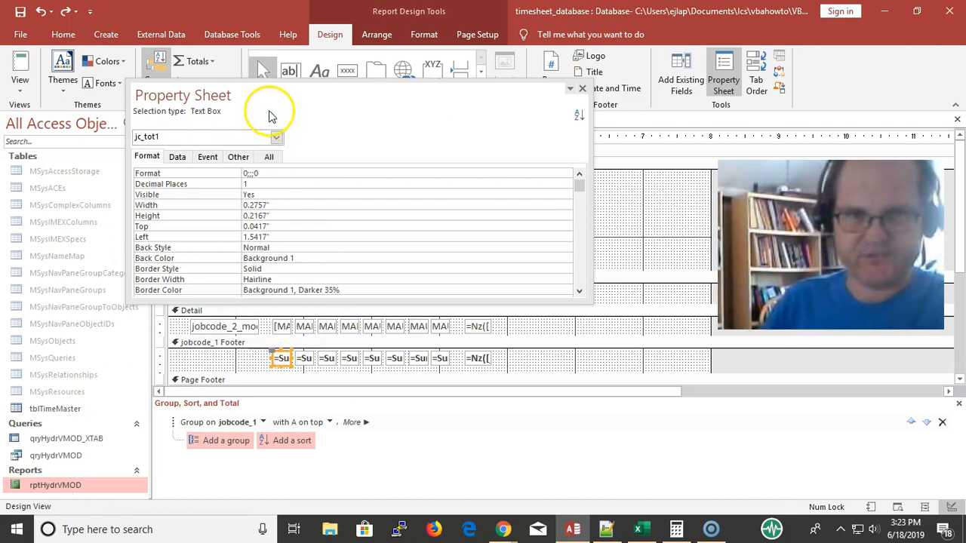
pyautogui.click(177, 158)
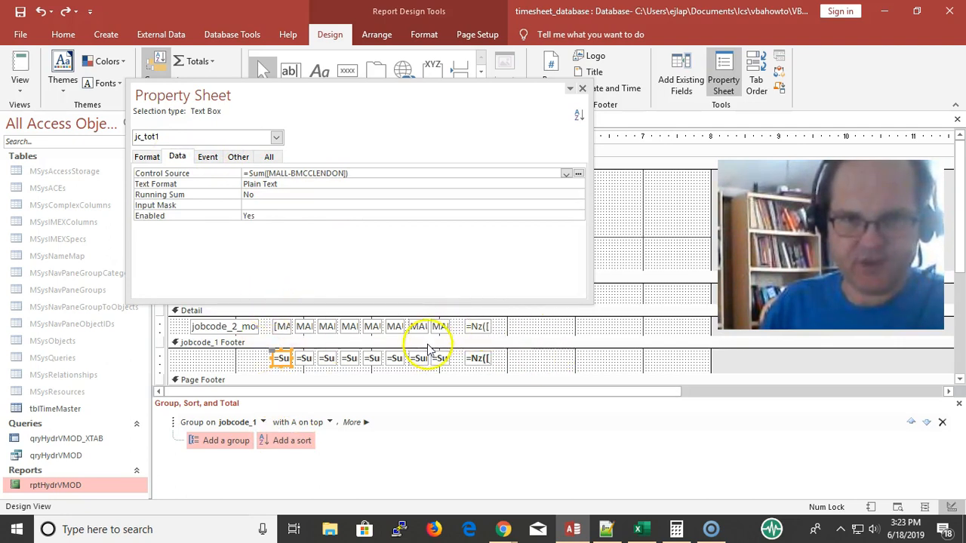
# Examine how the footer's overall total text box adds the column totals with Nz in its Control Source, and close the Property Sheet
pyautogui.click(483, 358)
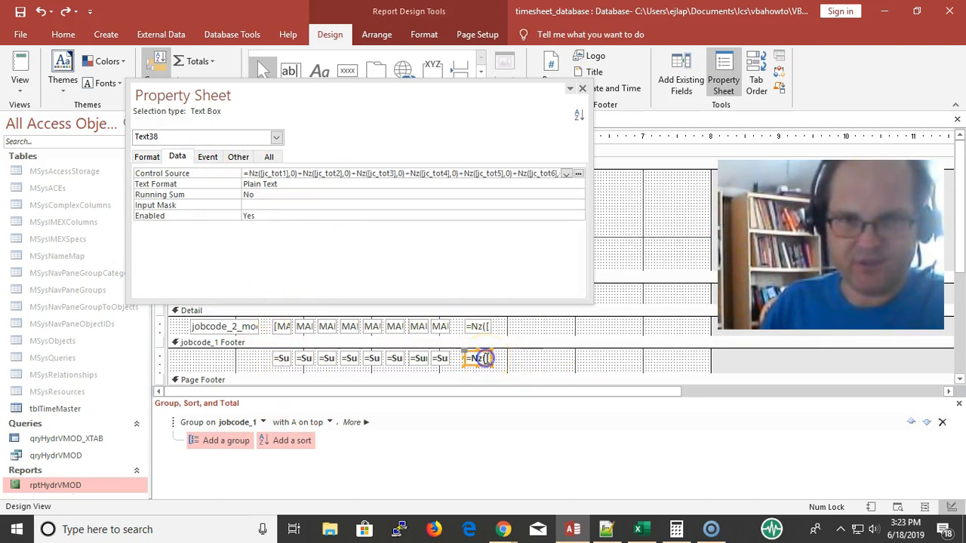
pyautogui.click(299, 173)
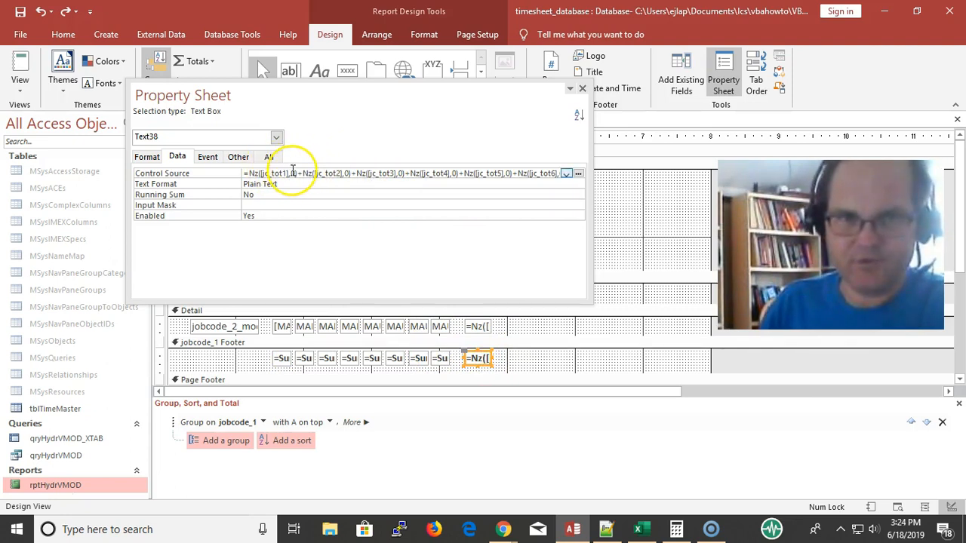
pyautogui.click(294, 173)
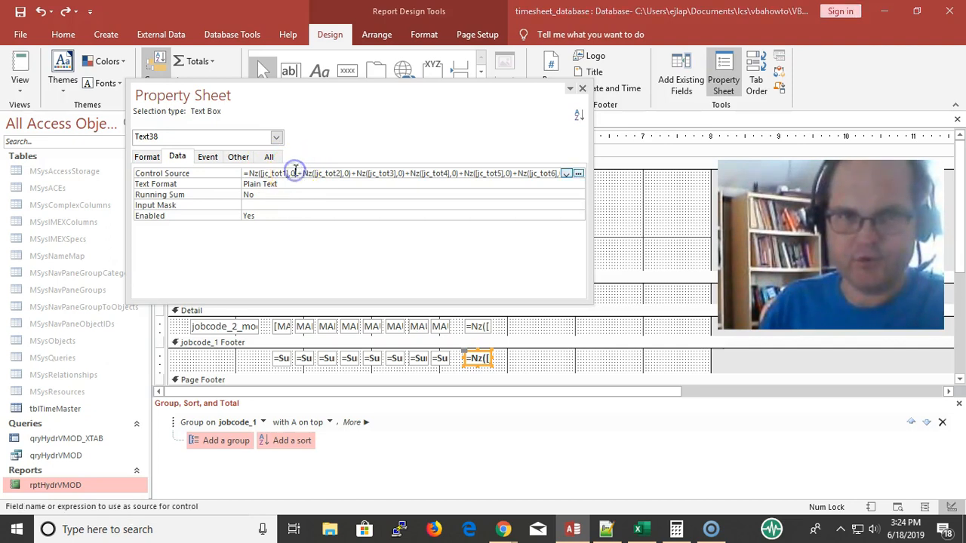
pyautogui.click(287, 173)
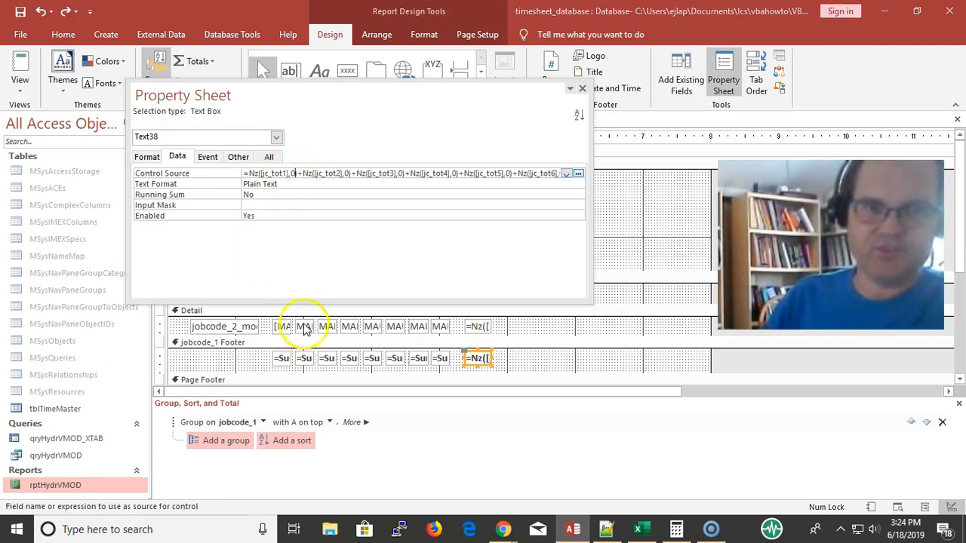
pyautogui.moveTo(351, 80); pyautogui.dragTo(585, 76)
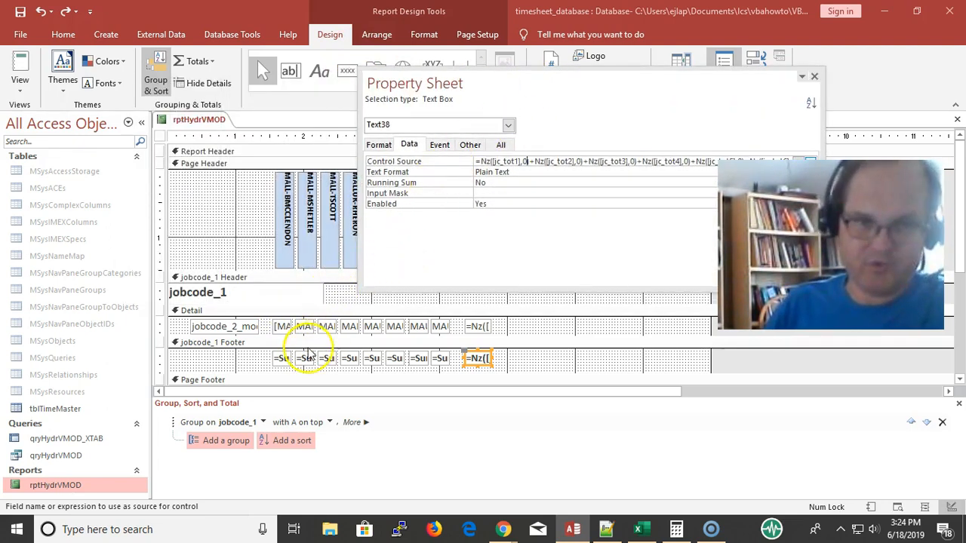
pyautogui.moveTo(638, 73); pyautogui.dragTo(382, 89)
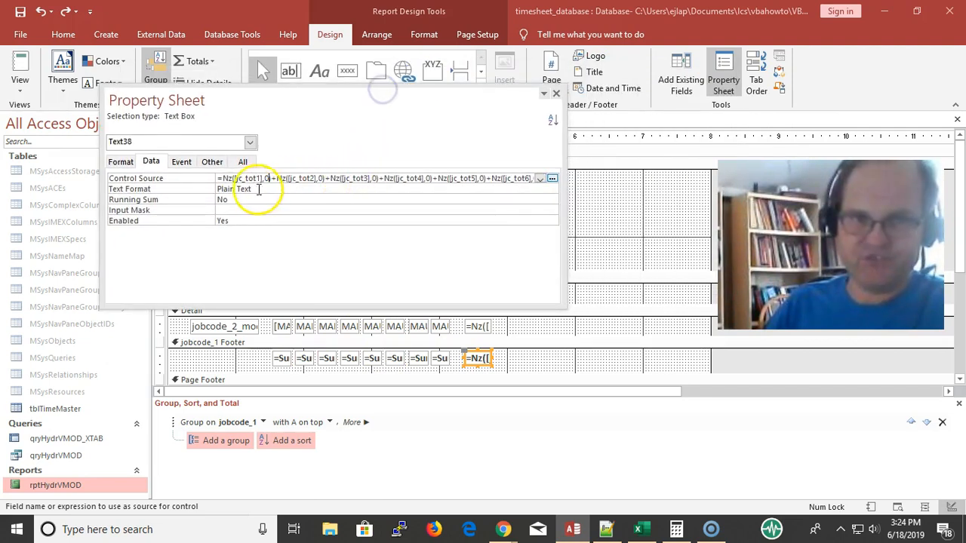
pyautogui.click(299, 186)
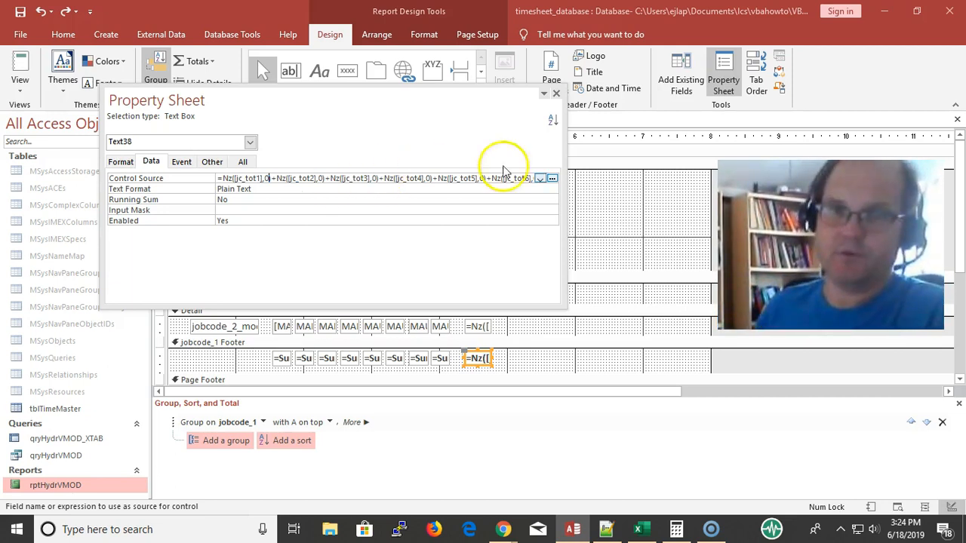
pyautogui.click(557, 93)
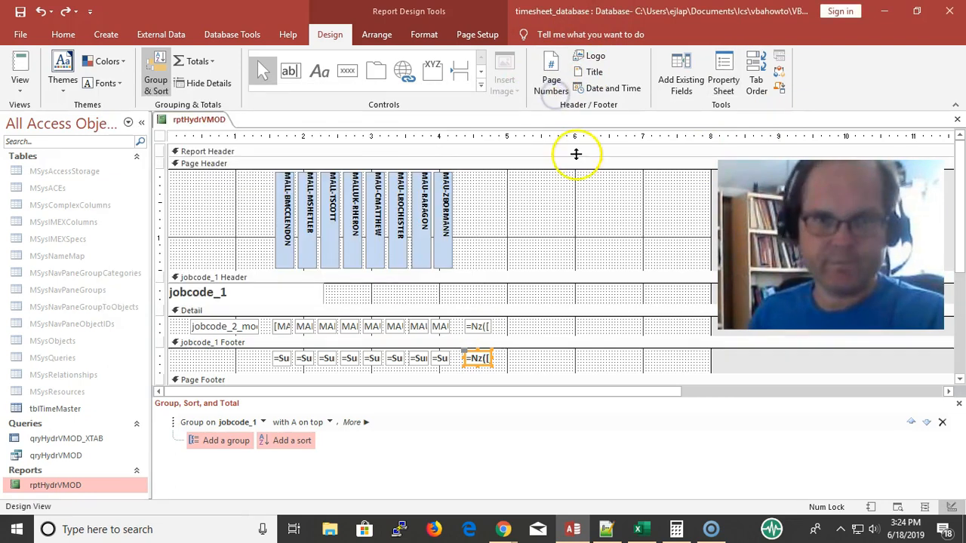
# Examine the Report Footer total text boxes in the design, and check the report's groups and column totals in Print Preview
pyautogui.scroll(-3, 571, 159)
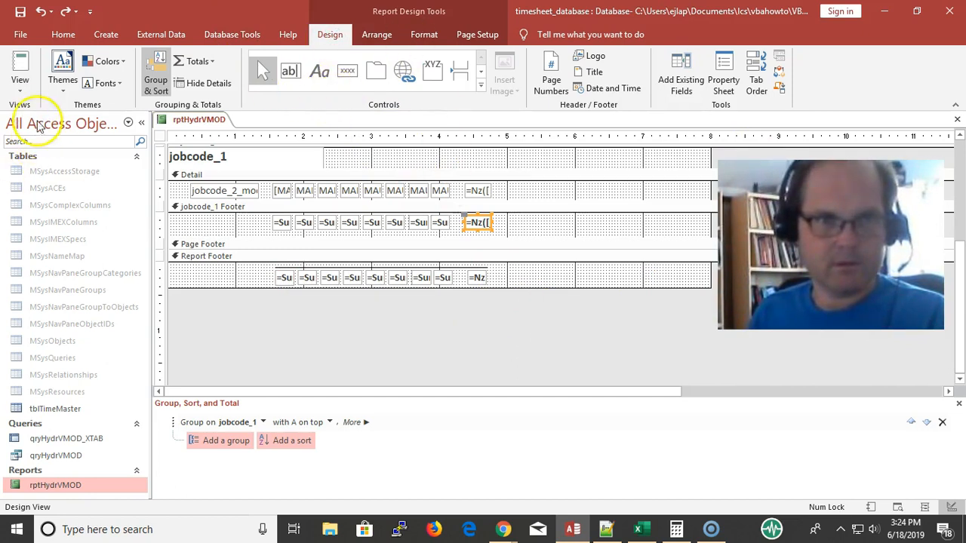
pyautogui.click(40, 157)
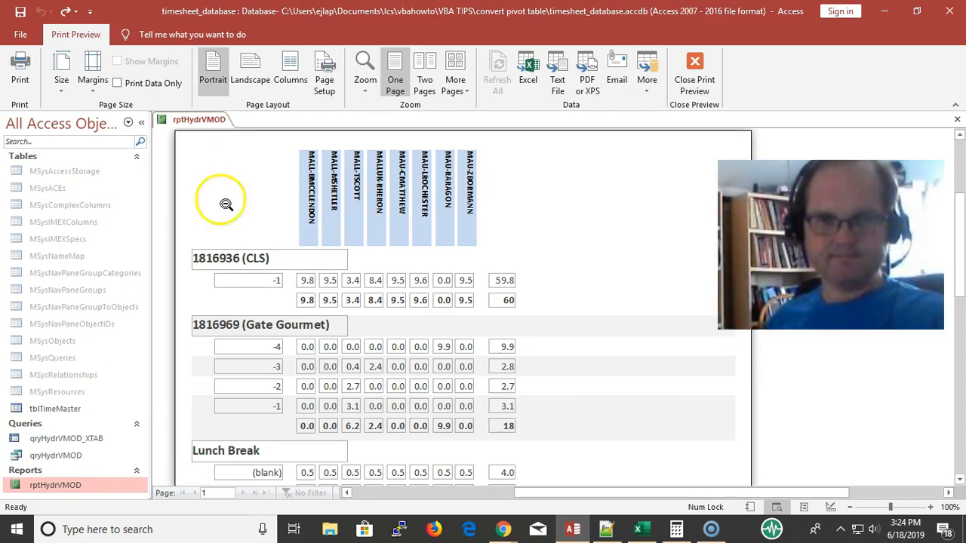
pyautogui.scroll(-6, 405, 281)
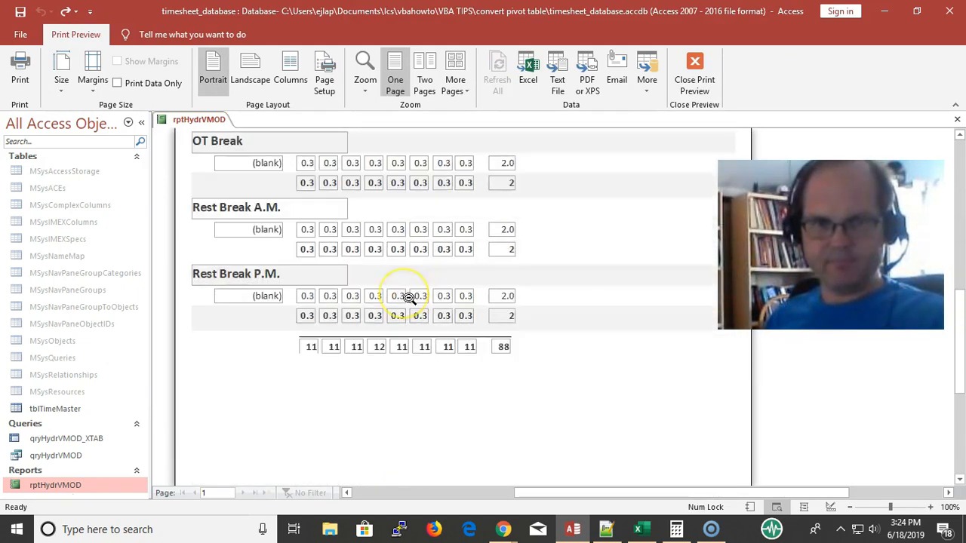
pyautogui.scroll(8, 408, 298)
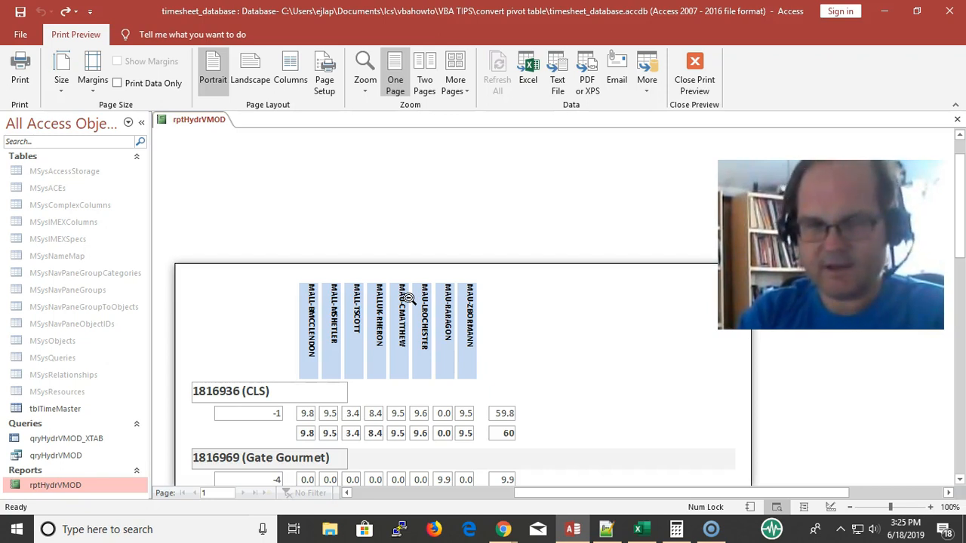
# Switch to the Excel workbook and compare its Sum of hours pivot table with the Access report
pyautogui.click(464, 479)
pyautogui.click(638, 529)
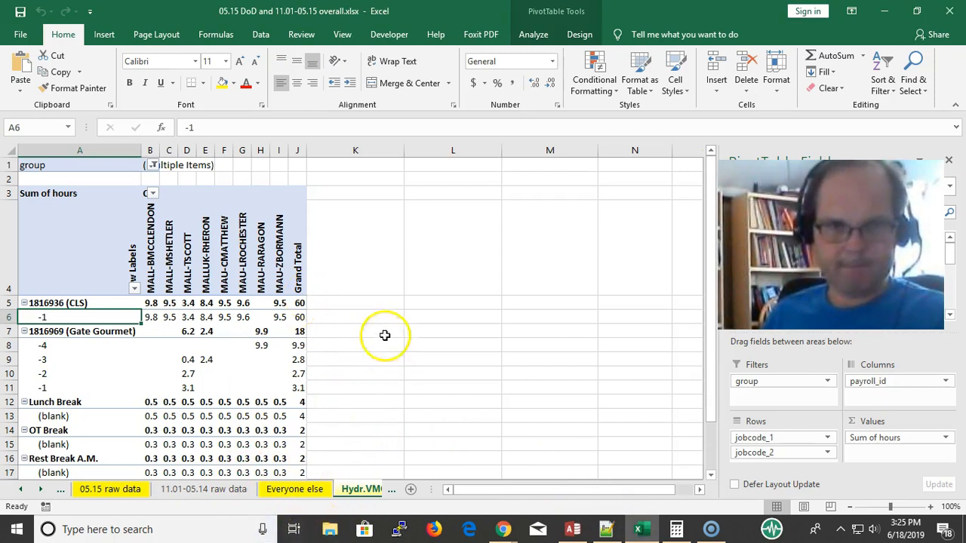
pyautogui.scroll(-2, 373, 298)
pyautogui.scroll(2, 373, 299)
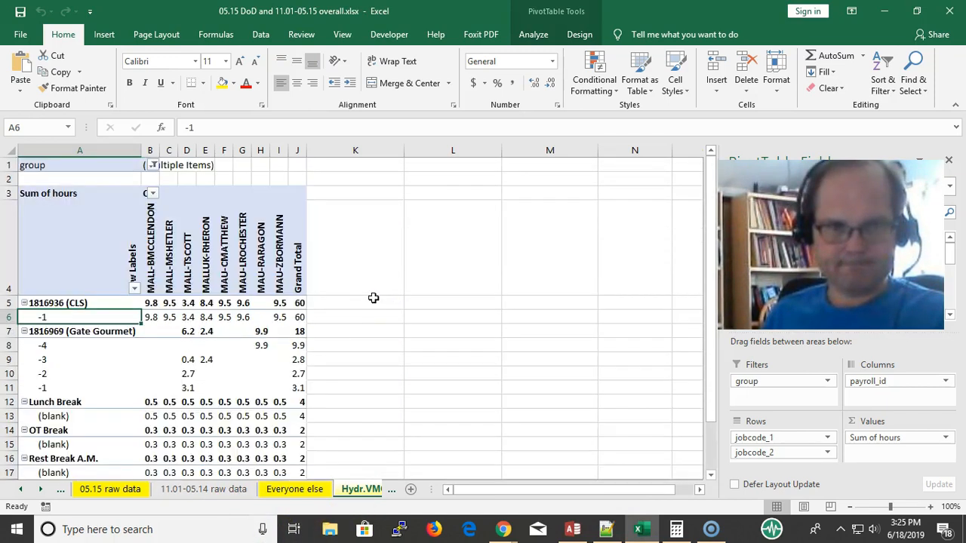